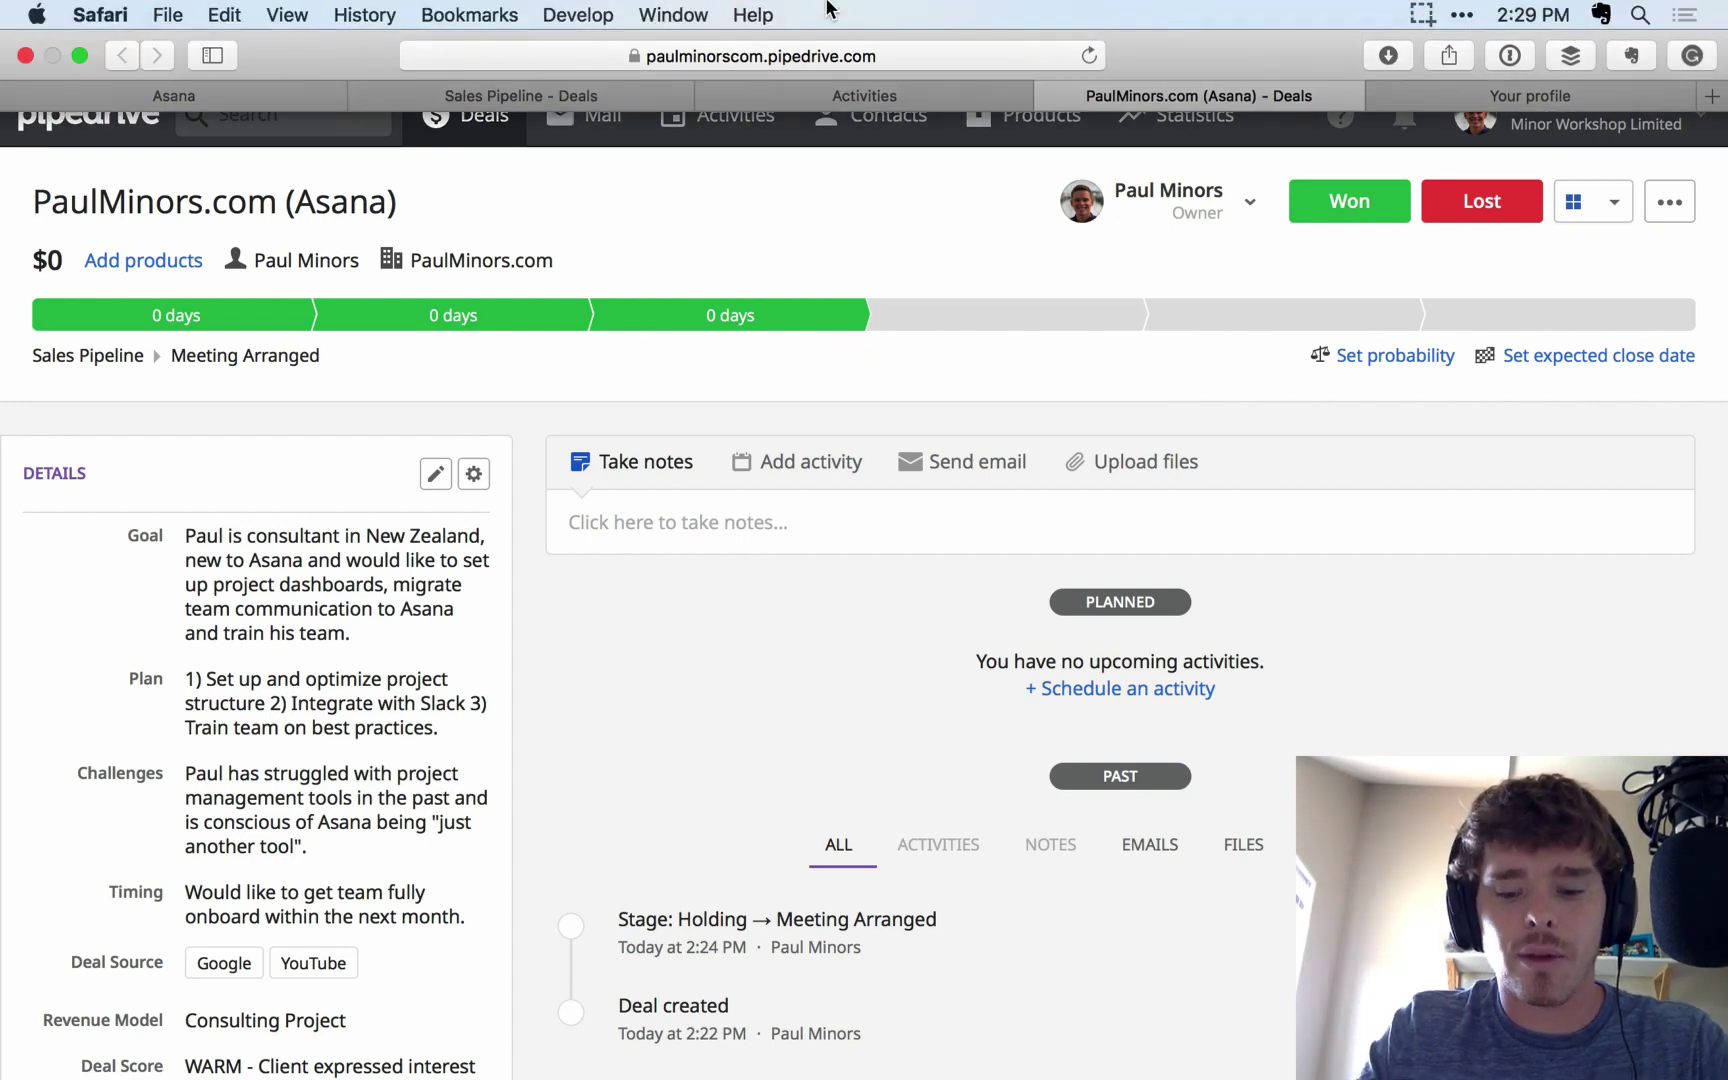
Step: Glance at the Evernote note, the pipeline board and upcoming activities, then return to the Asana deal
key("ctrl+super+n")
key("Escape")
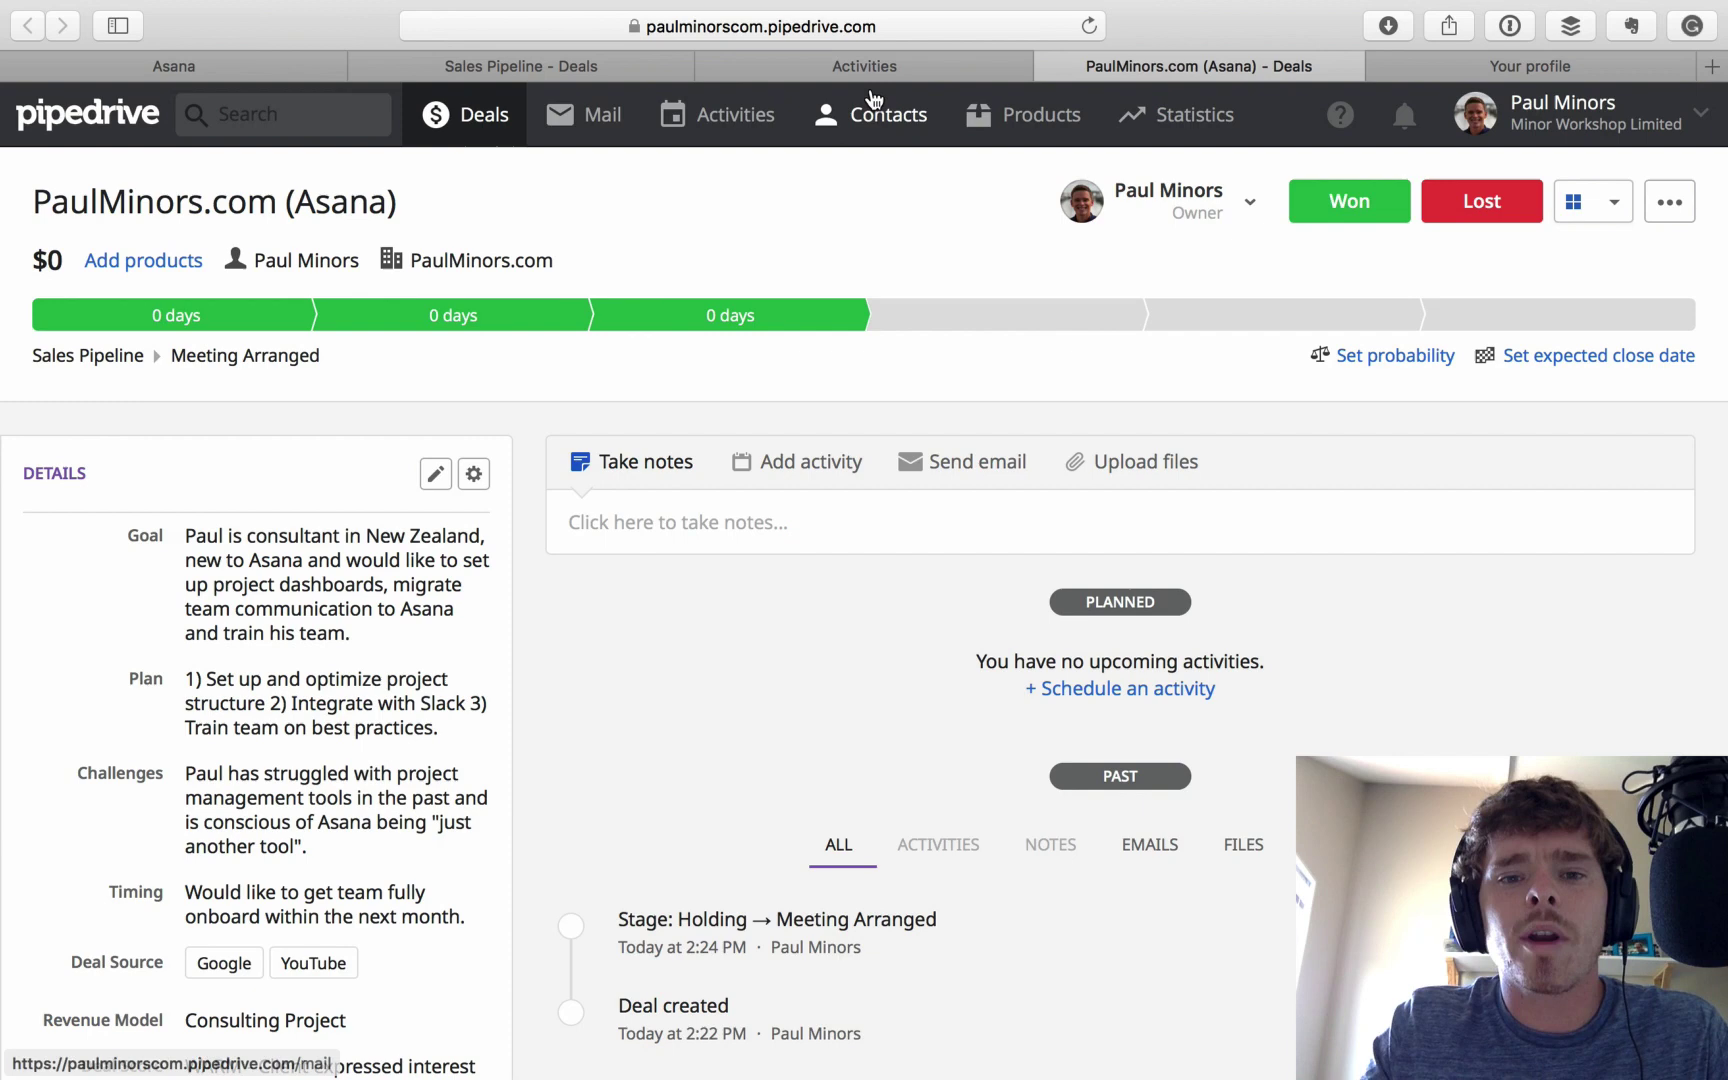
left_click(627, 66)
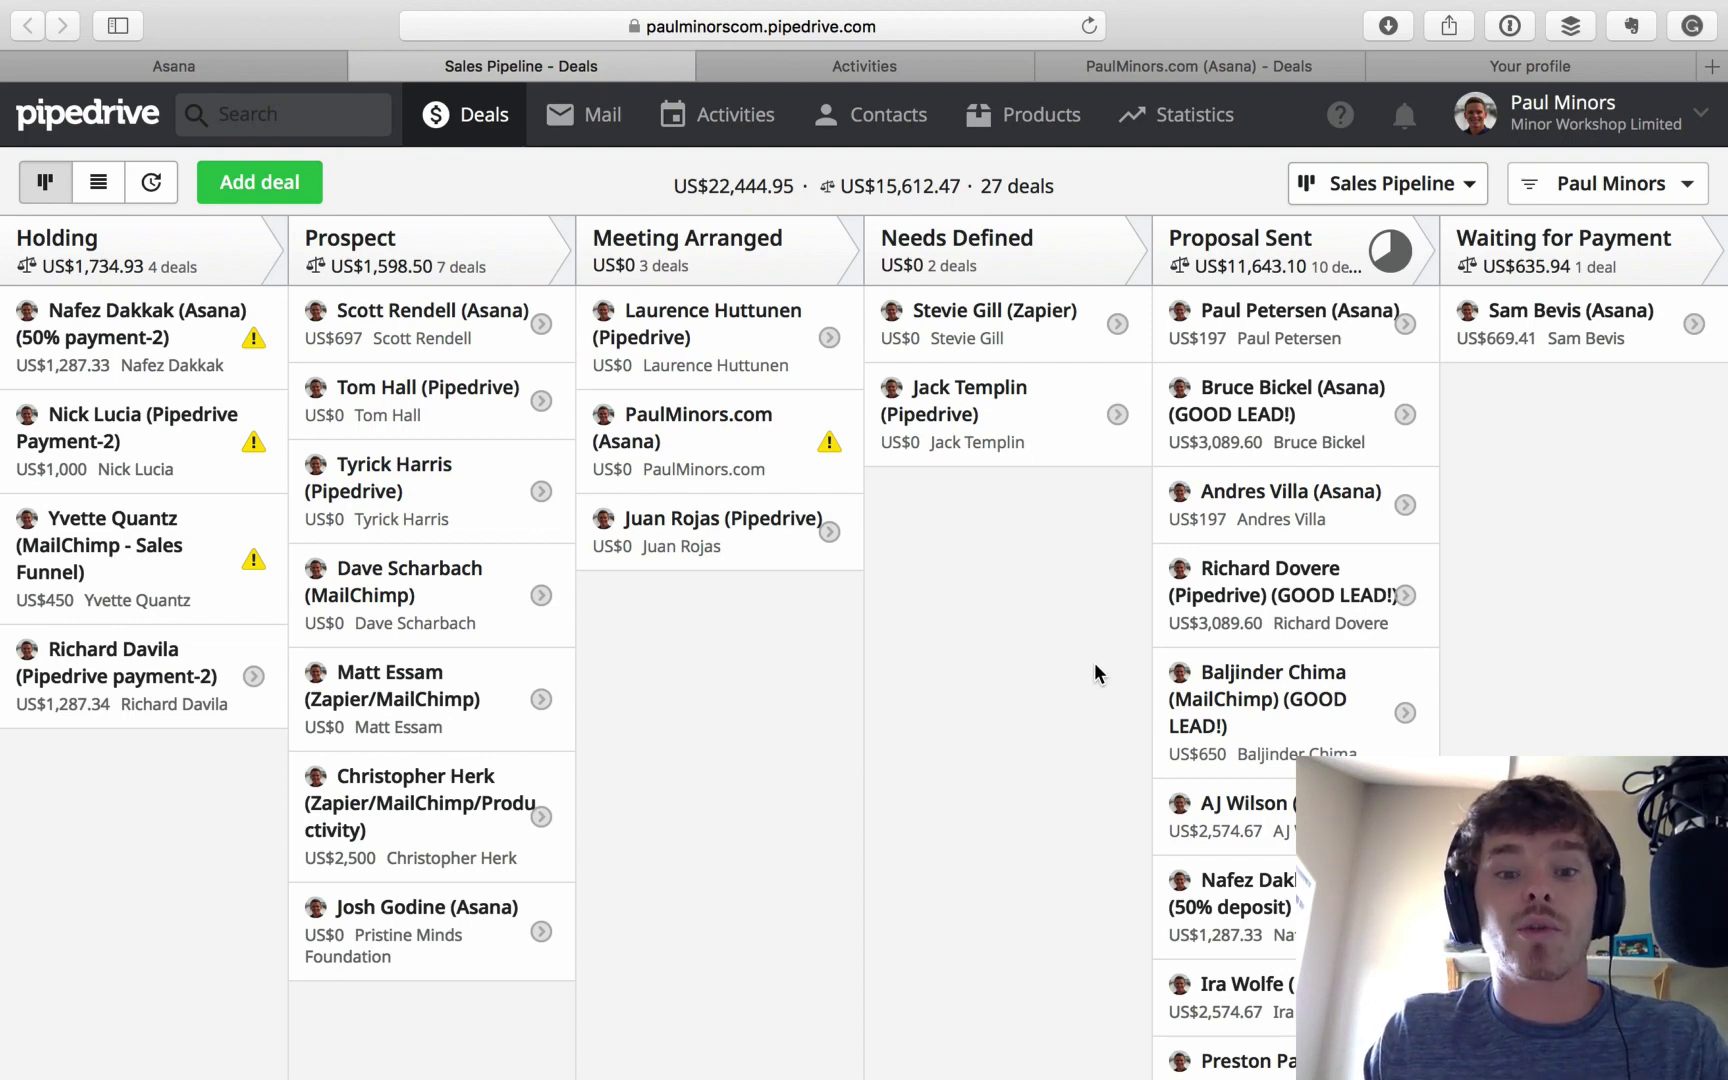
left_click(933, 62)
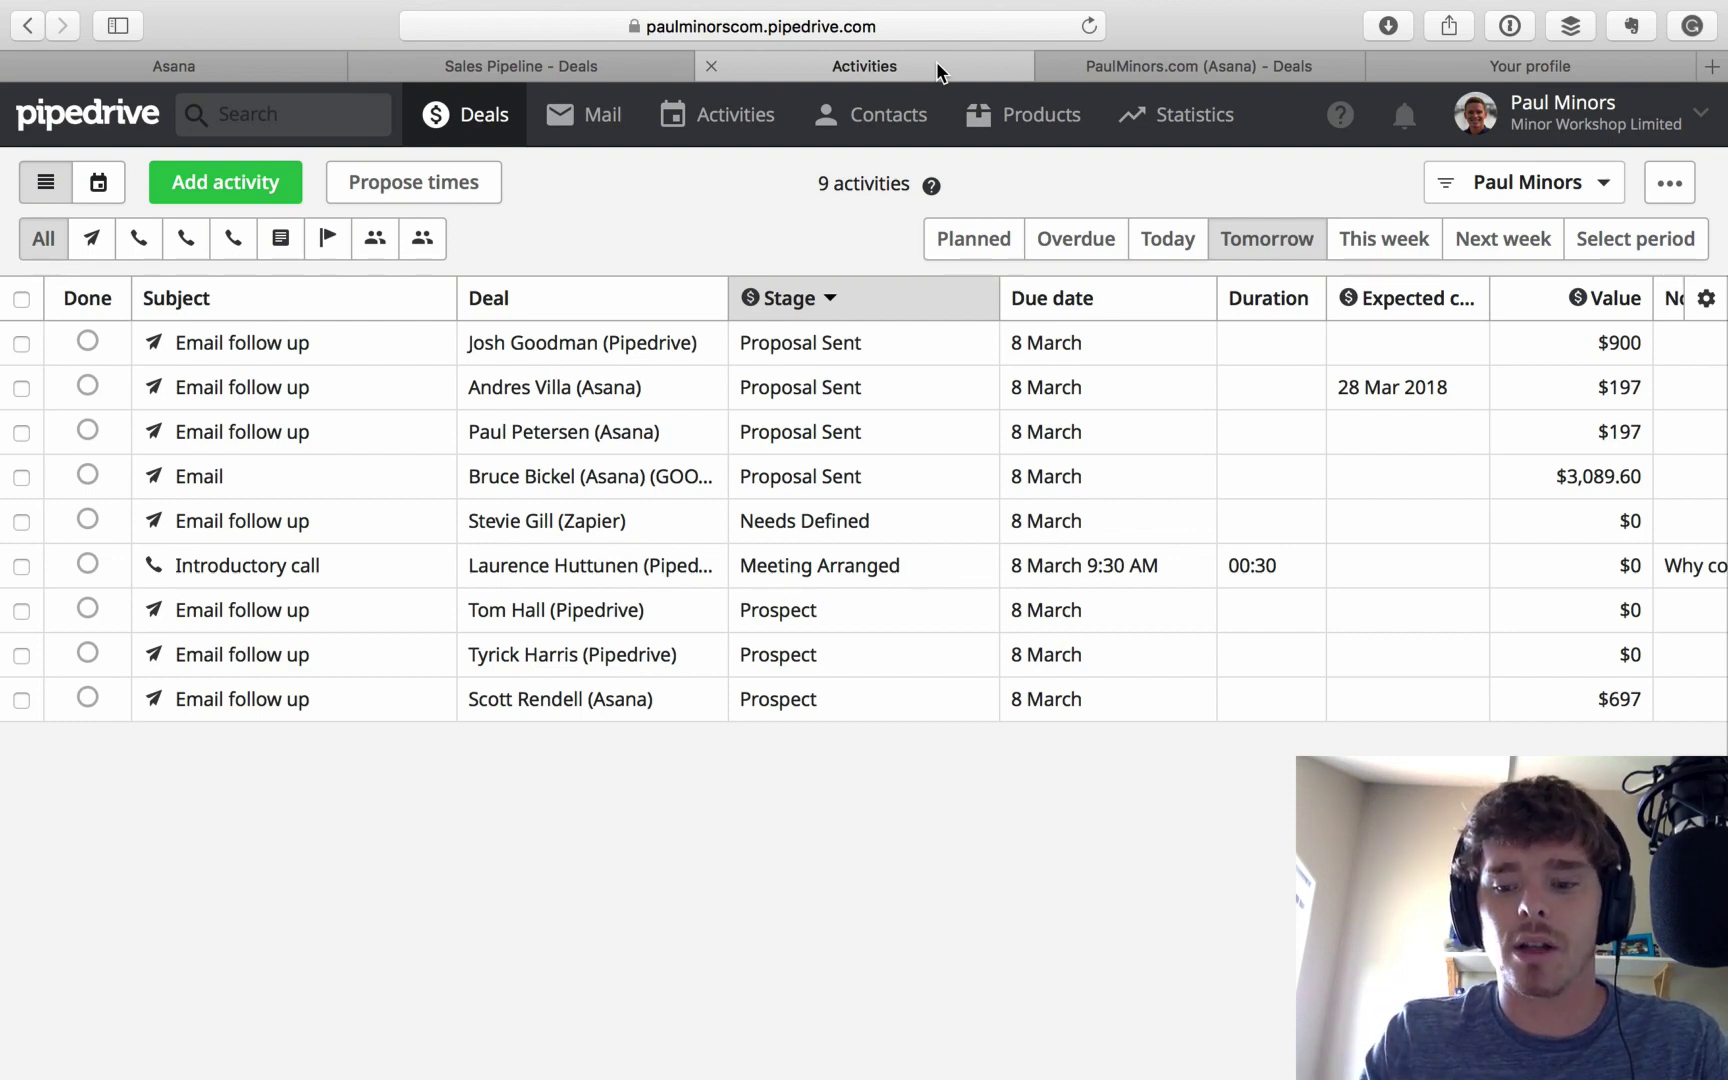
key("ctrl+Tab")
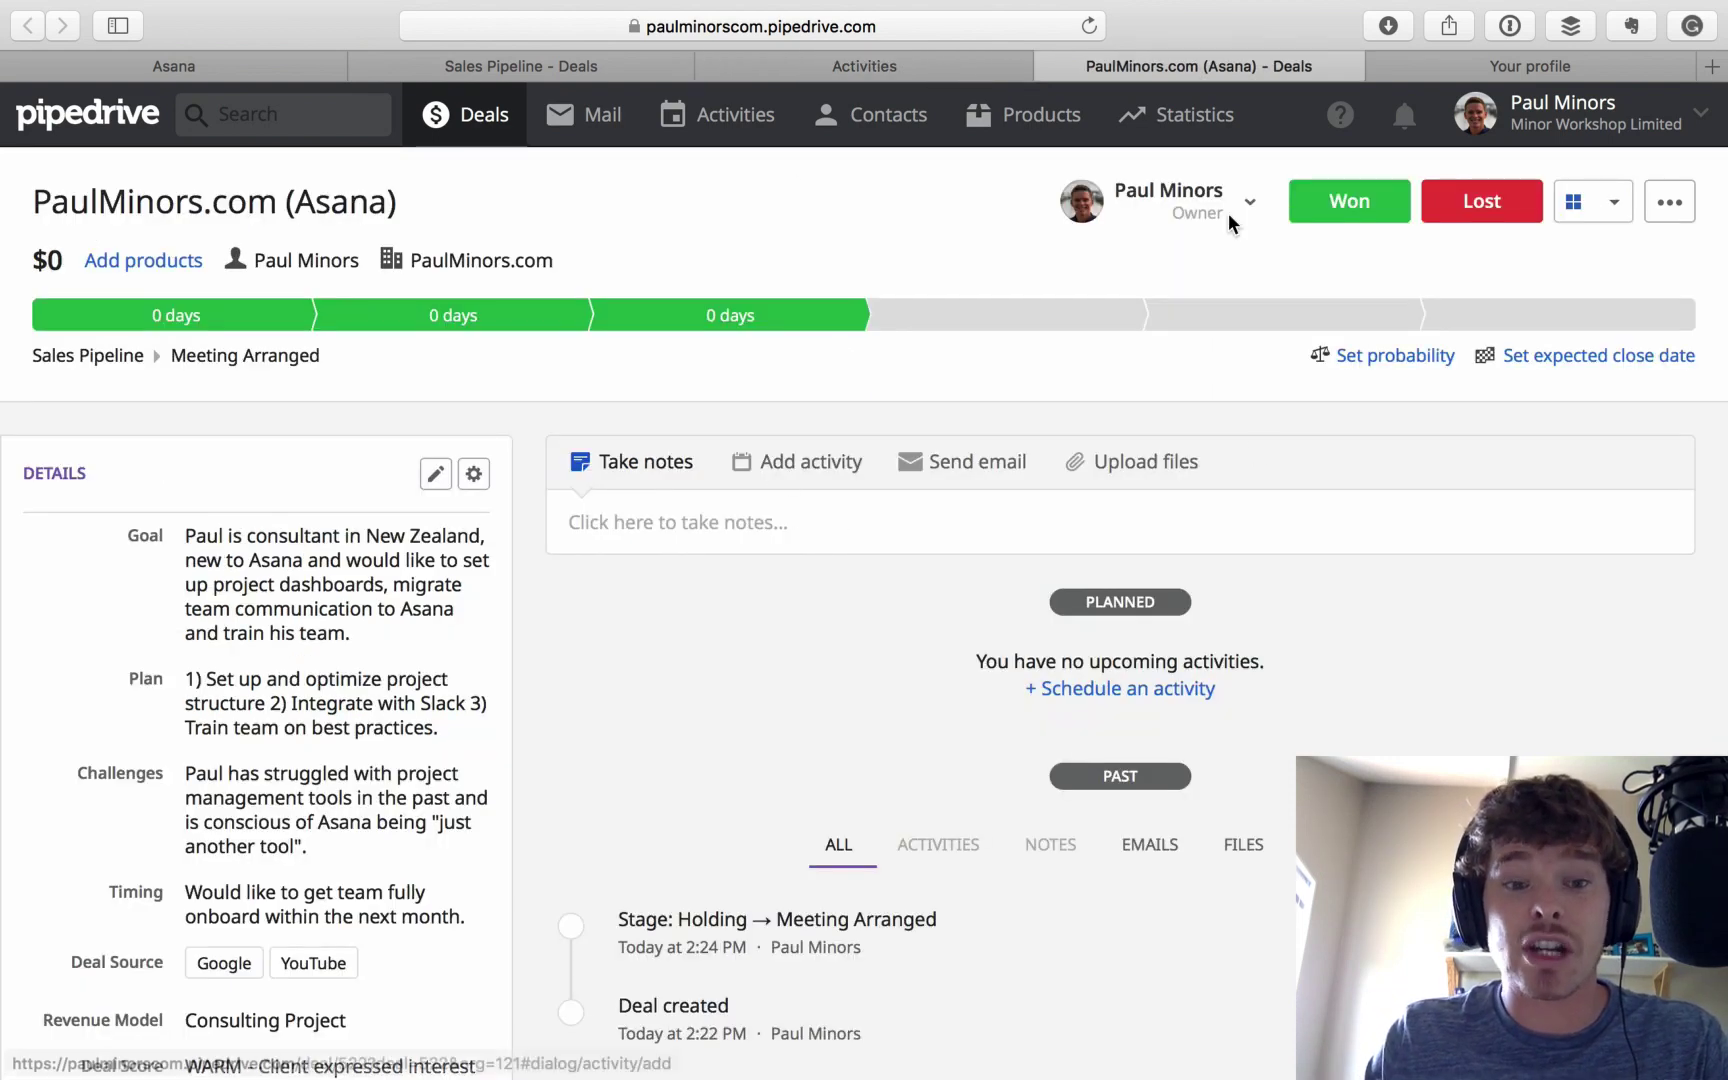
Step: Add a Call activity for 08/03/2018 at 03:00 PM lasting 00:30, then return to the pipeline board
left_click(805, 470)
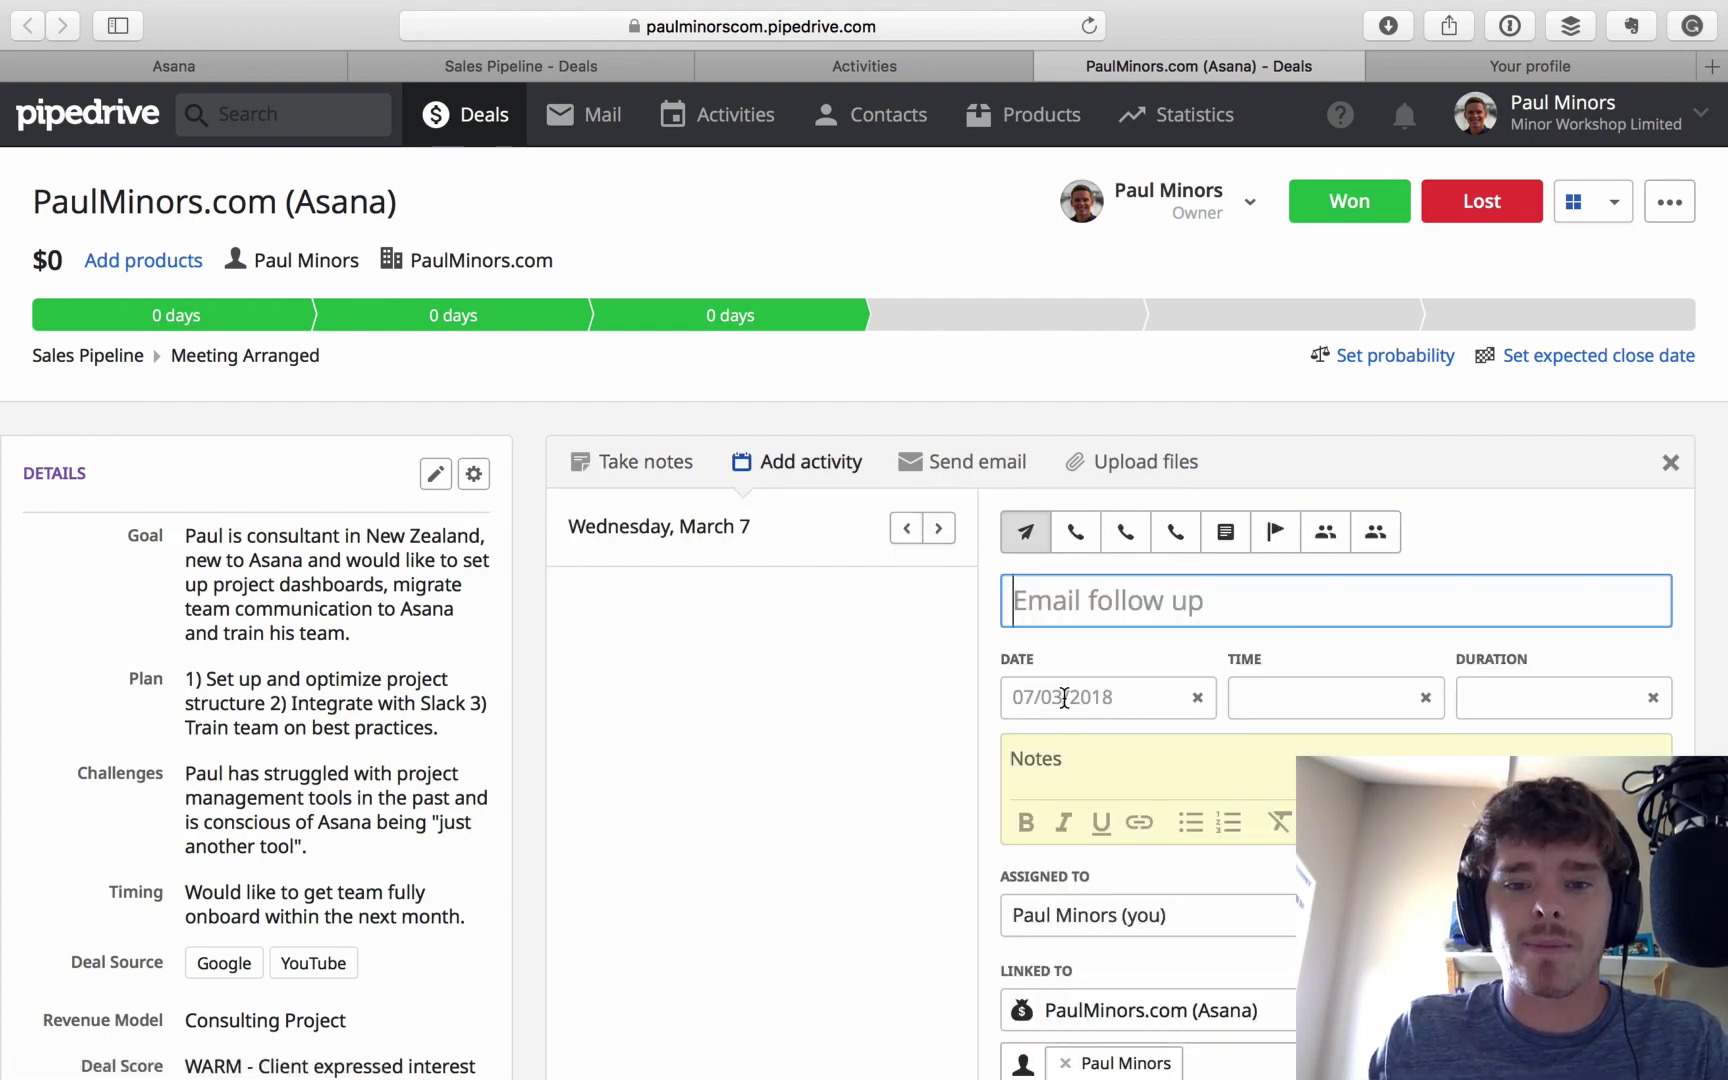
left_click(1080, 533)
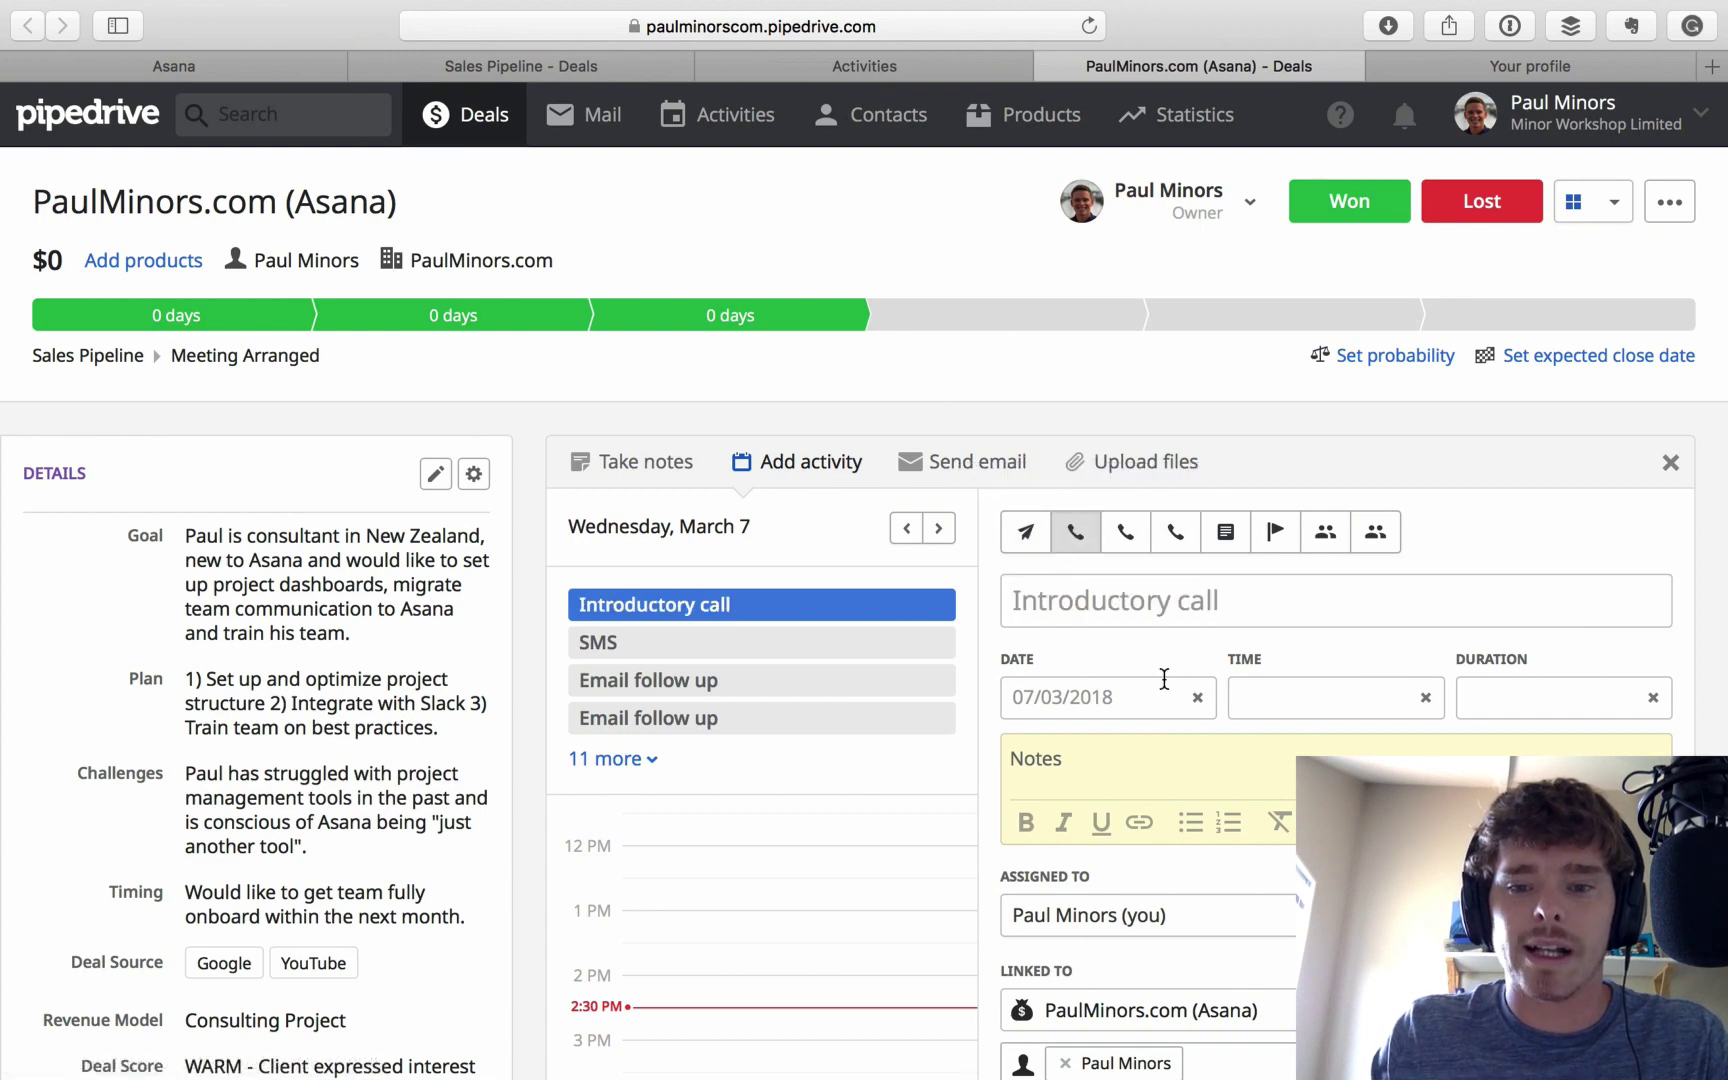
left_click(1130, 698)
left_click(1173, 513)
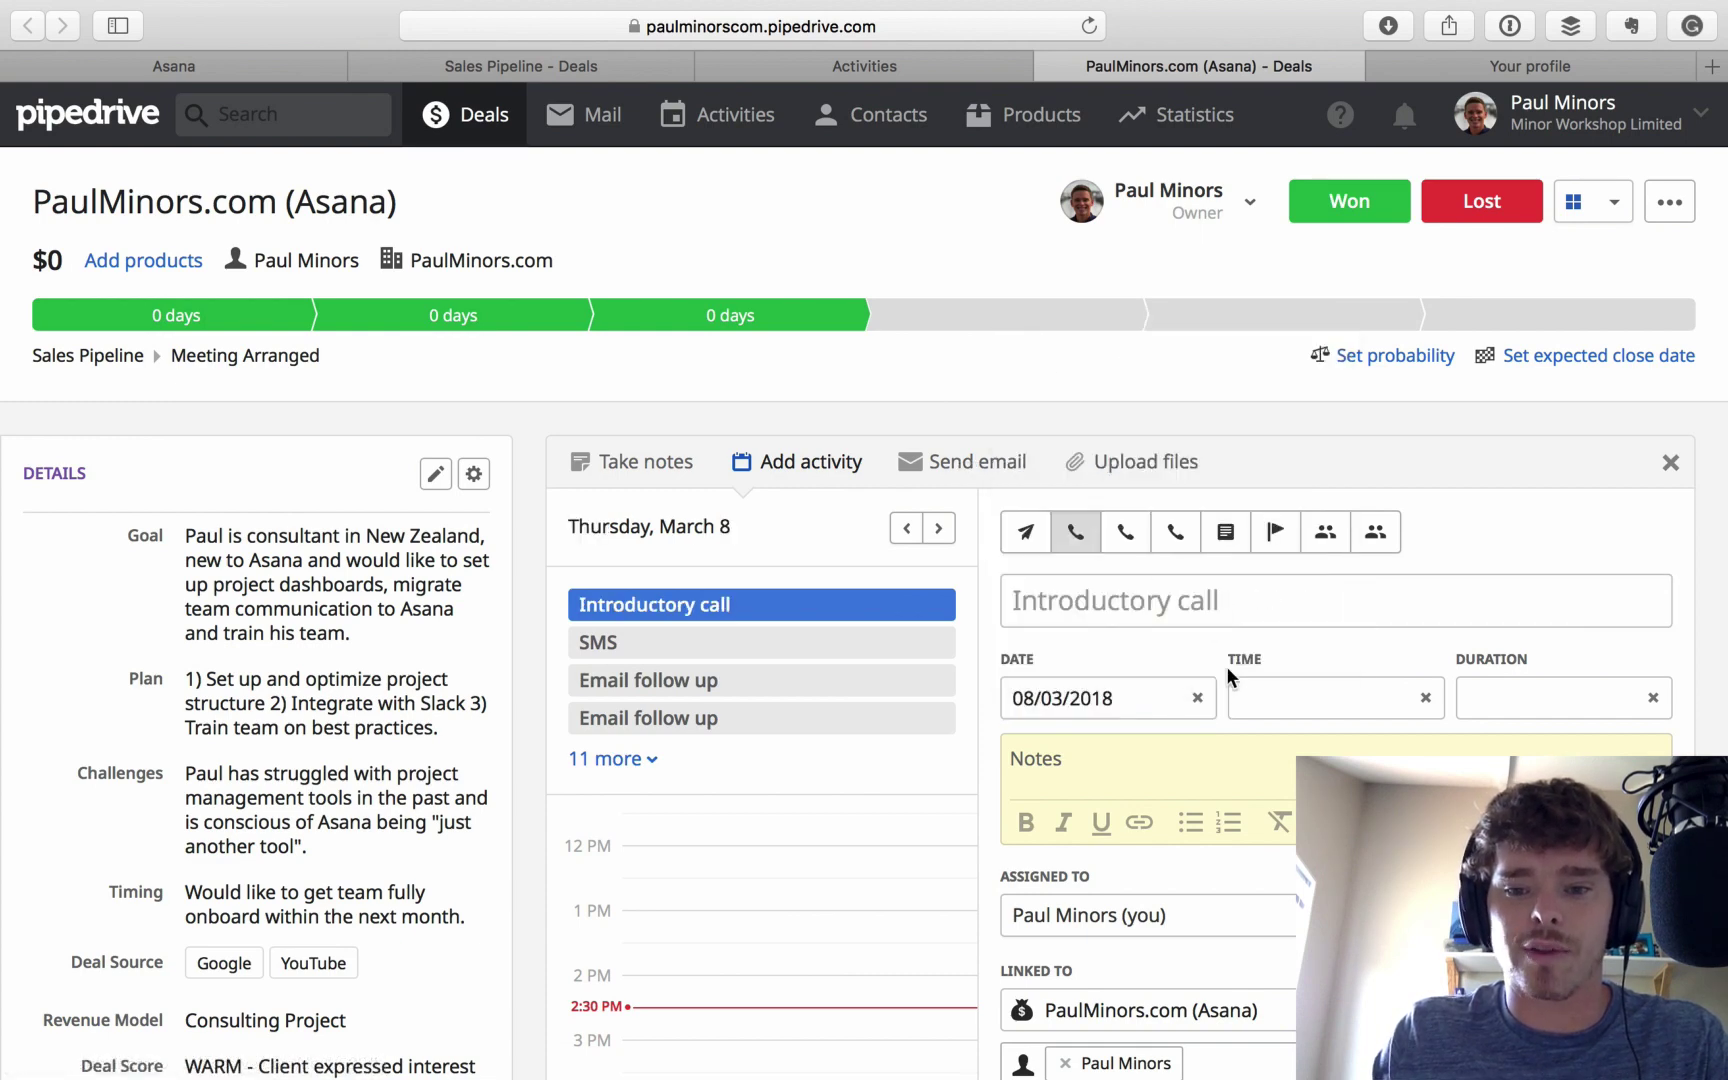
left_click(1240, 696)
left_click(1275, 802)
left_click(1481, 697)
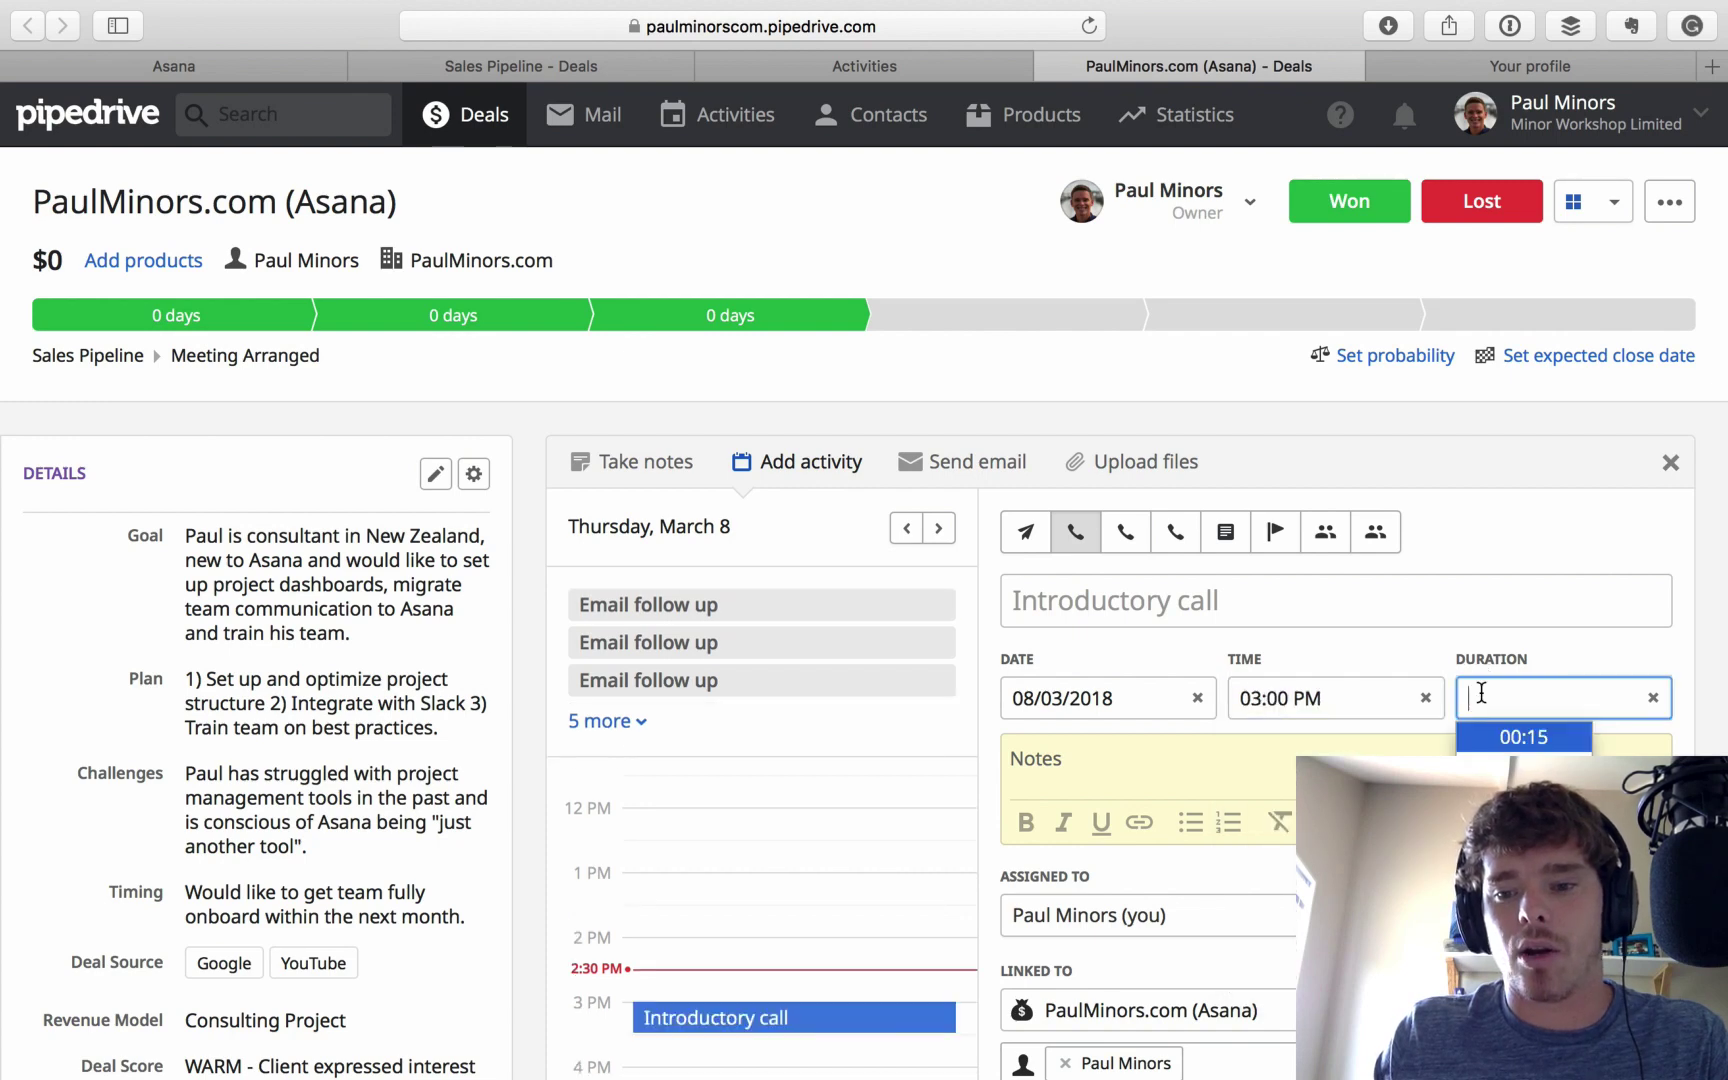
scroll(1461, 711, "down", 5)
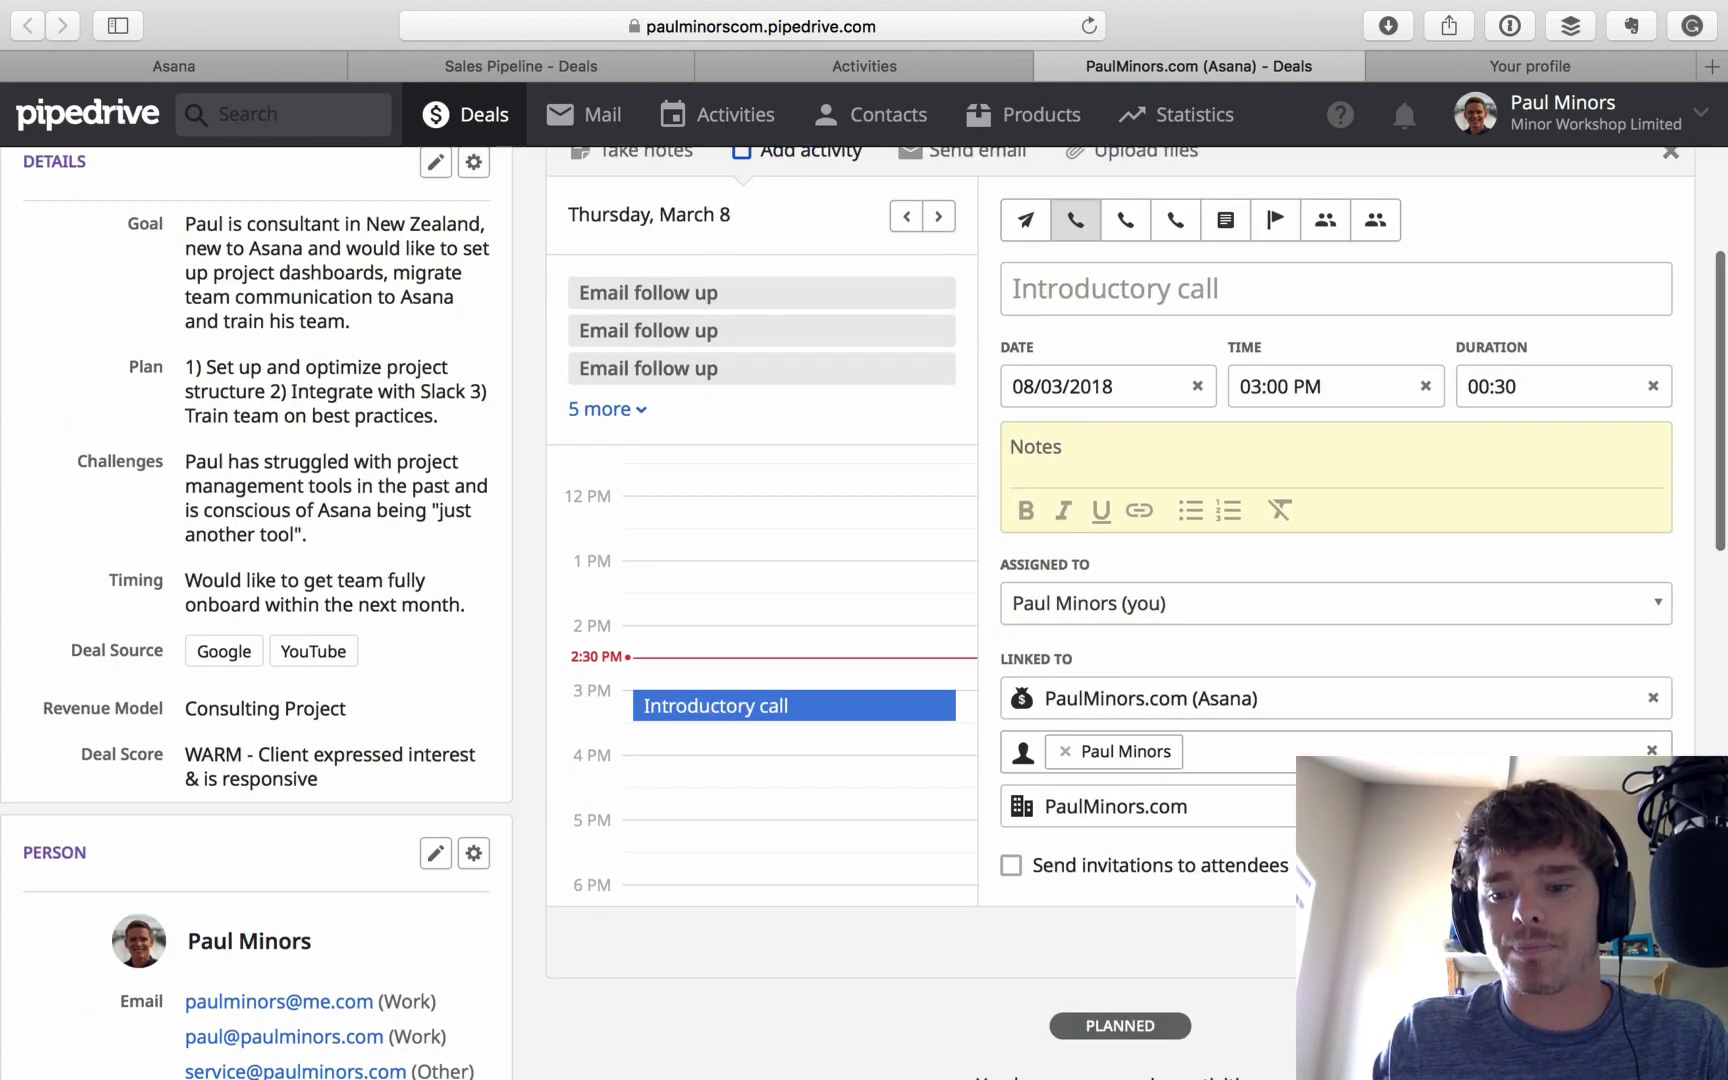
key("Return")
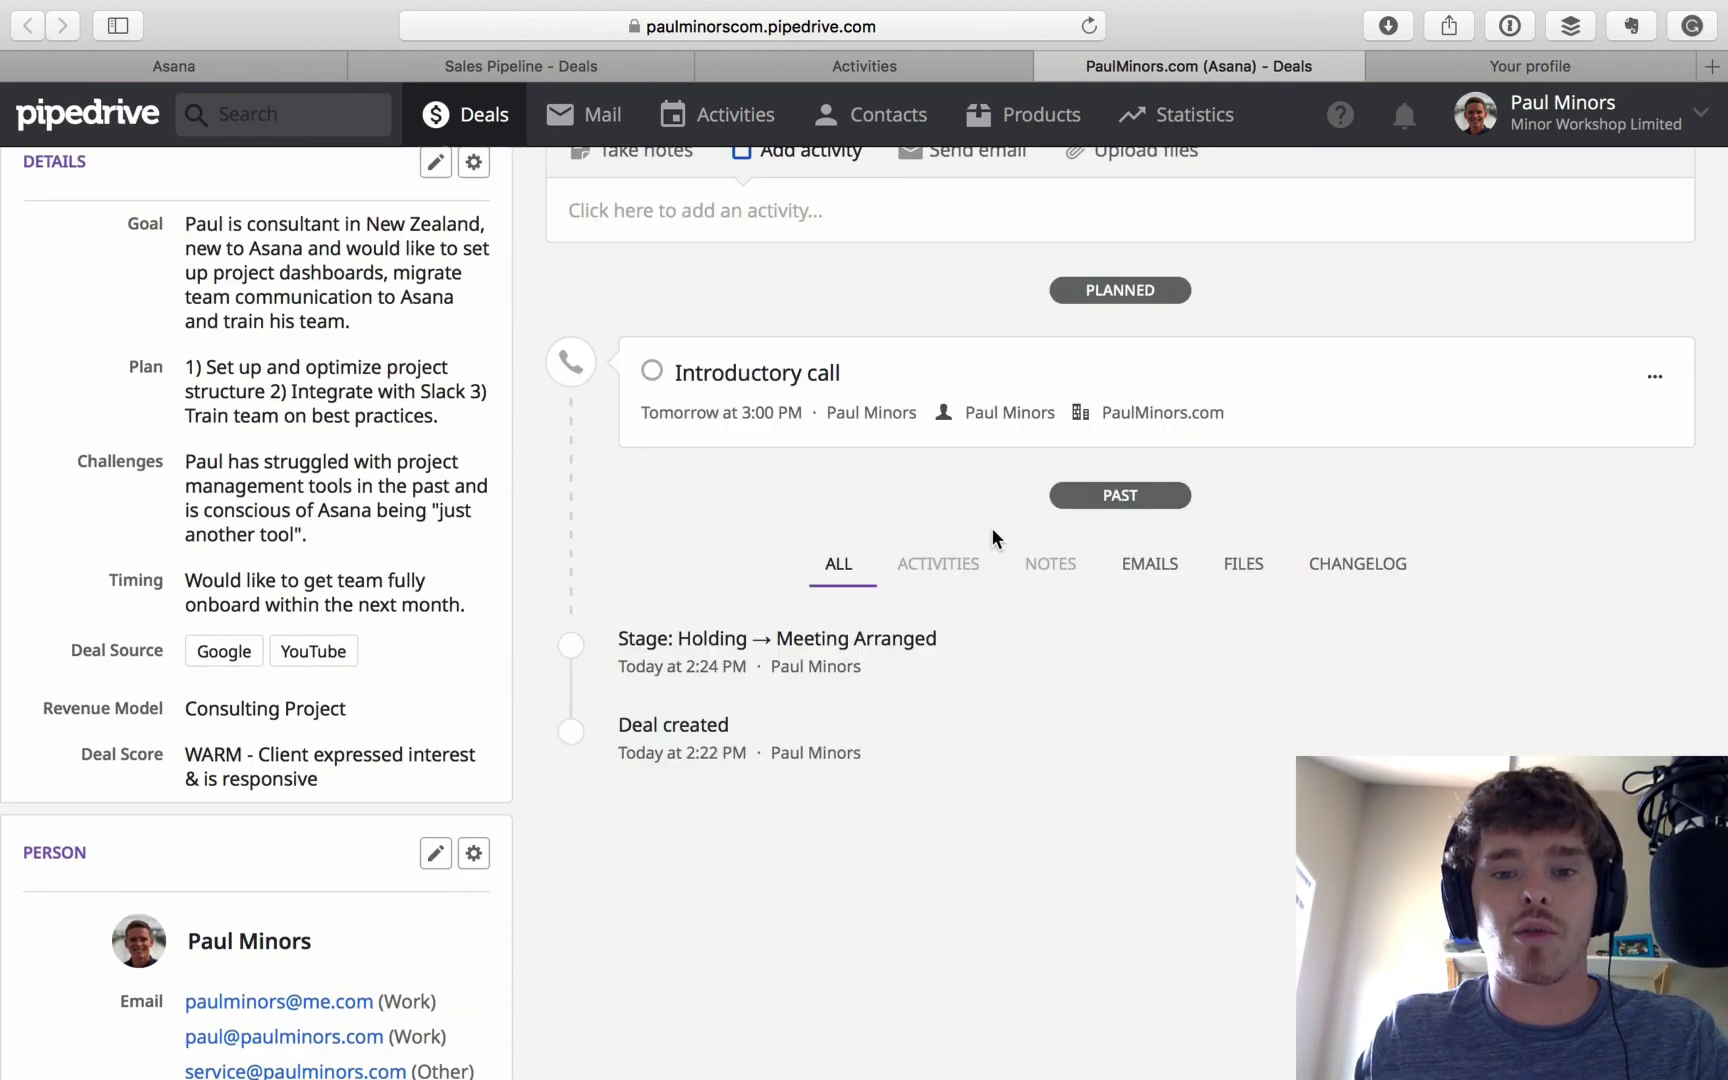
scroll(991, 540, "up", 5)
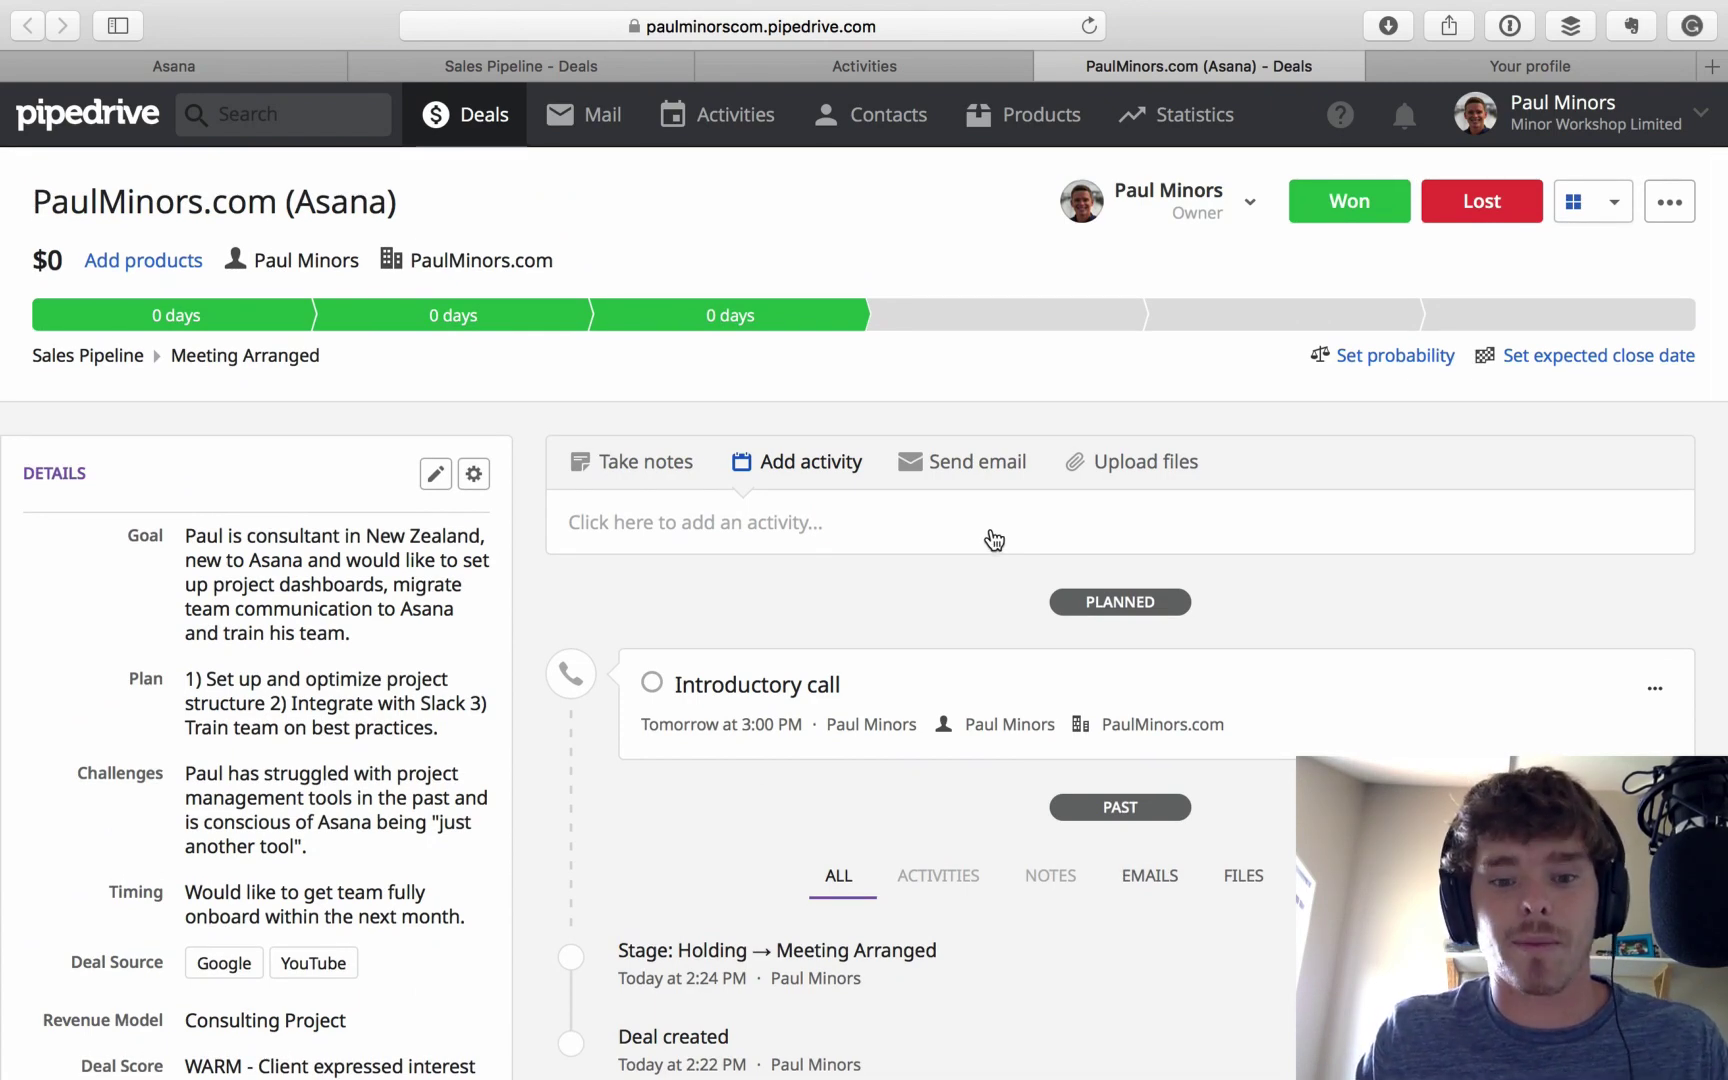
left_click(565, 58)
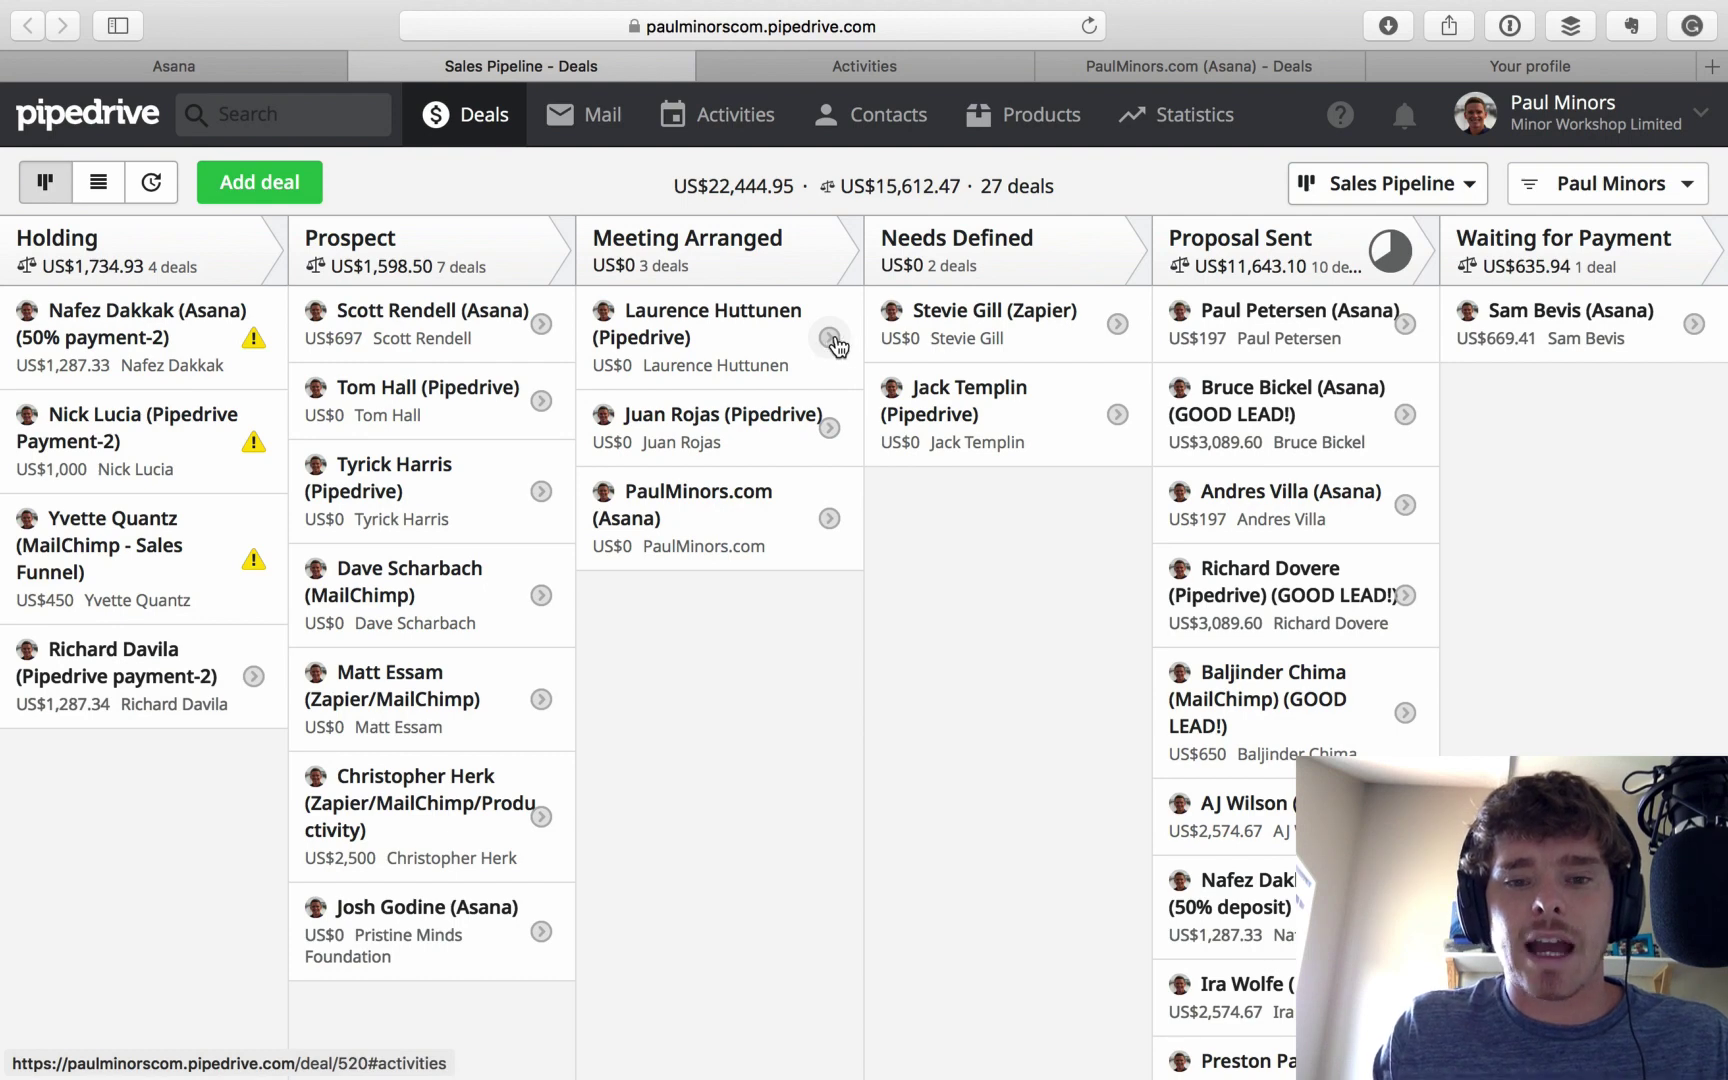
Step: Check the PaulMinors.com card's planned activities, then view the Activities list with the new 3:00 PM call
left_click(829, 518)
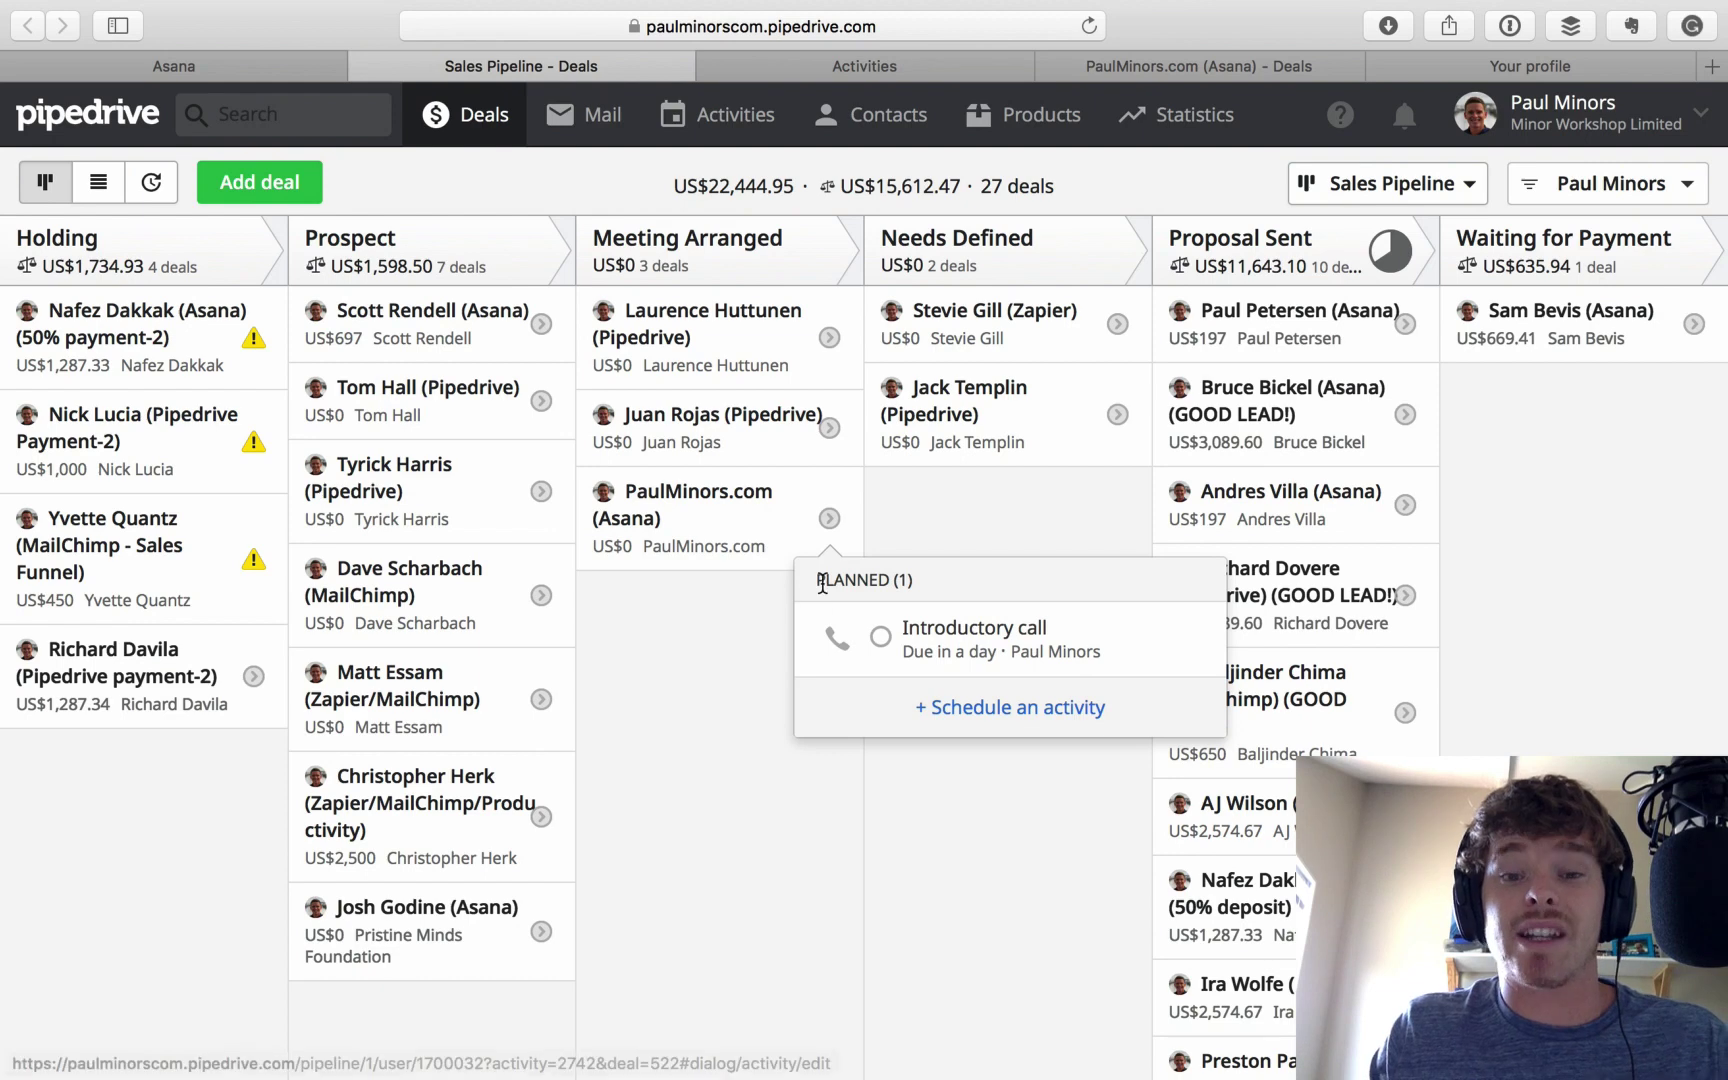
left_click(935, 70)
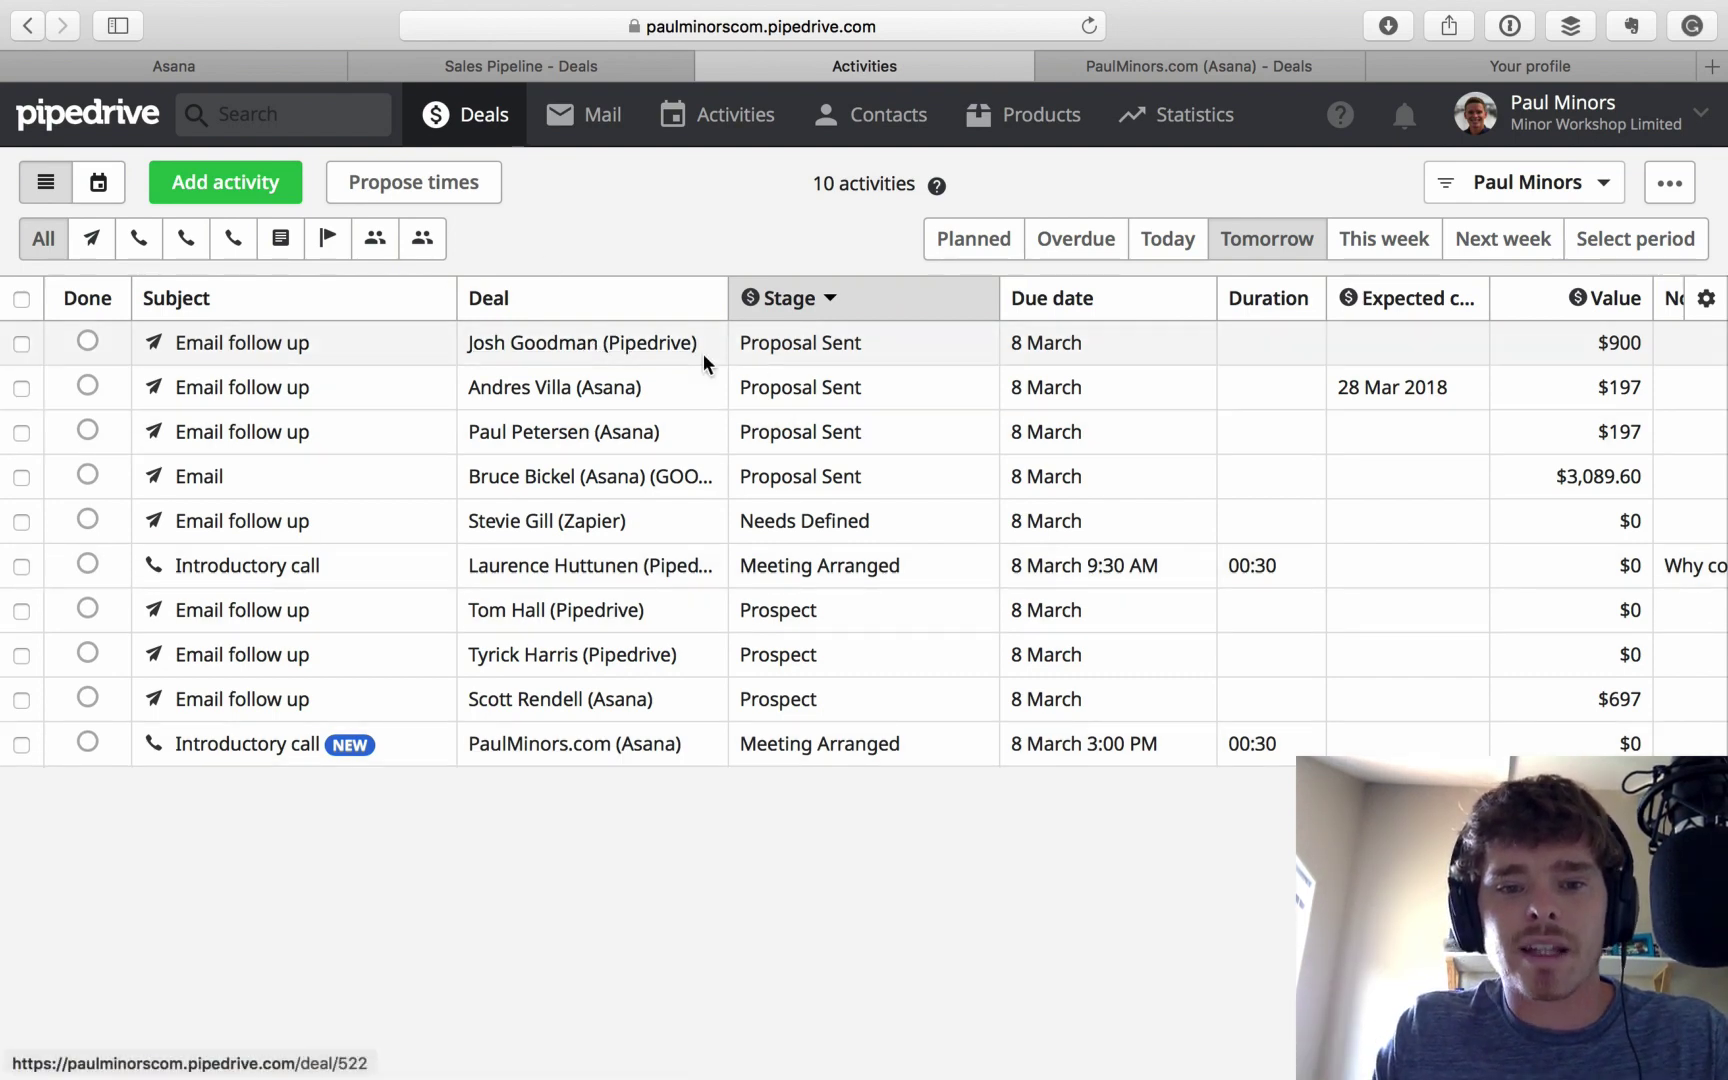
Step: Over the Activities list, highlight the Evernote checklist tip about copying emails to deals
left_click(616, 62)
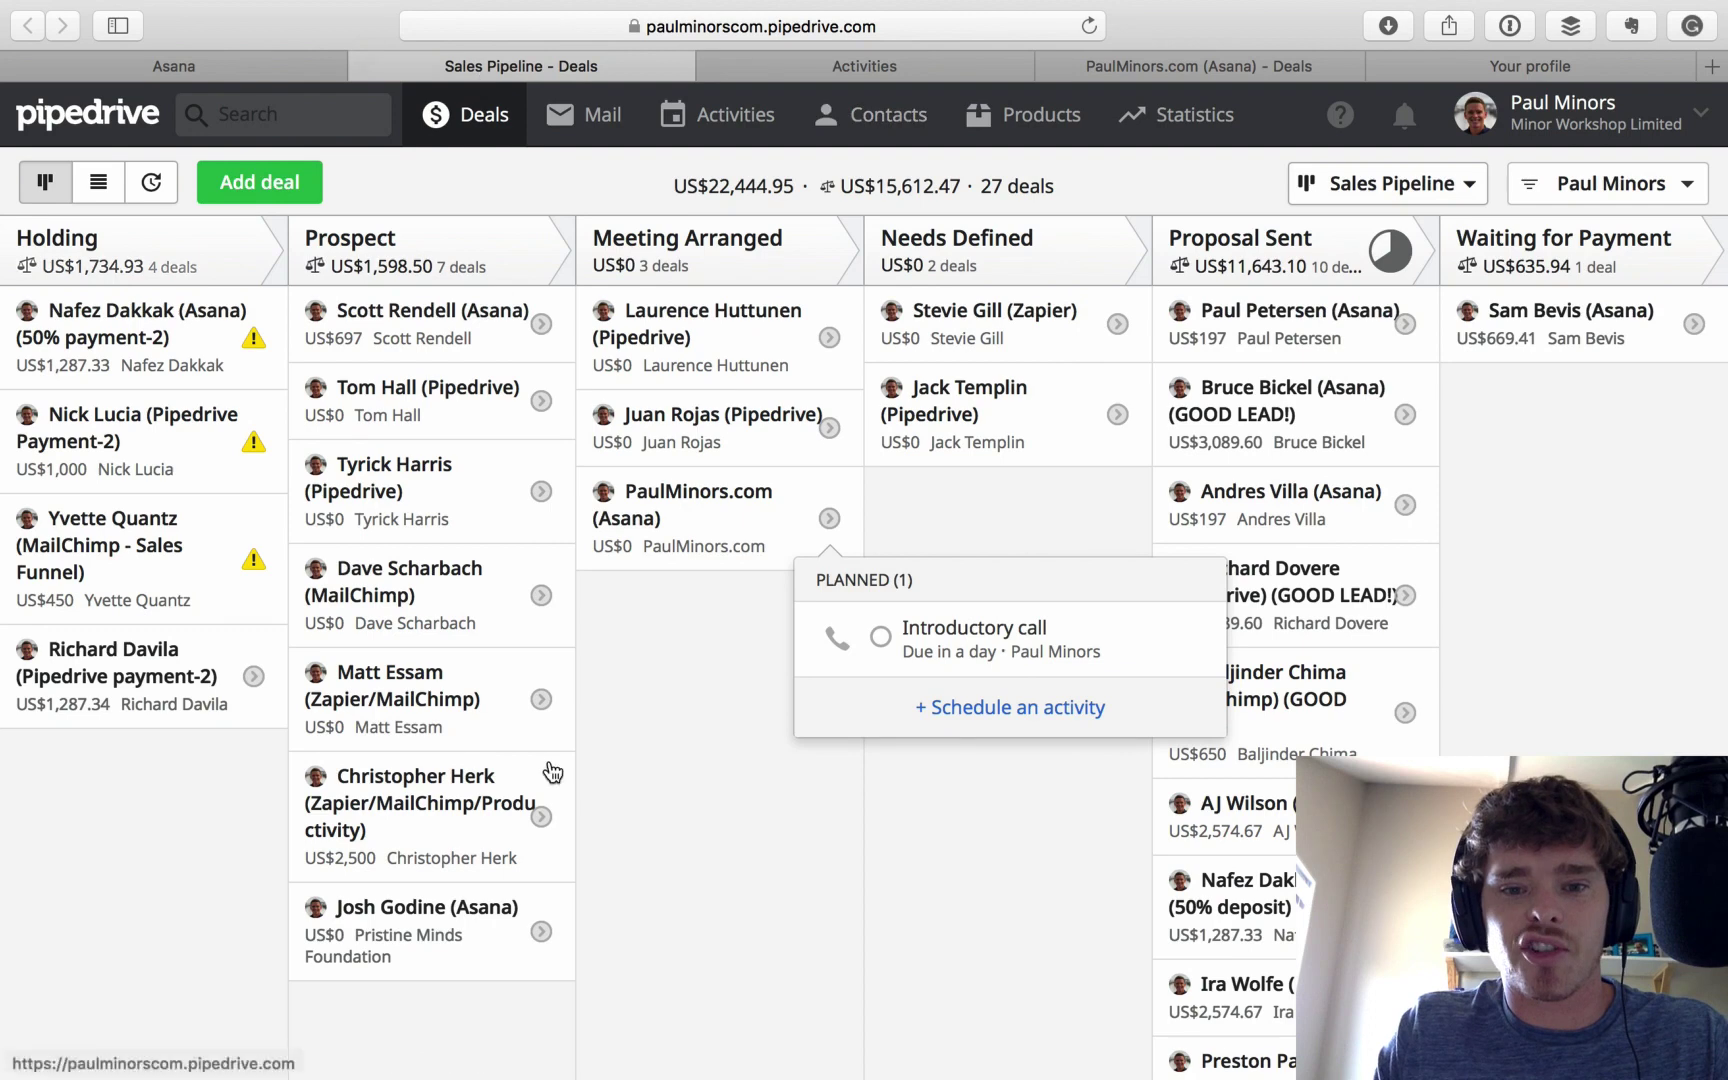
left_click(867, 62)
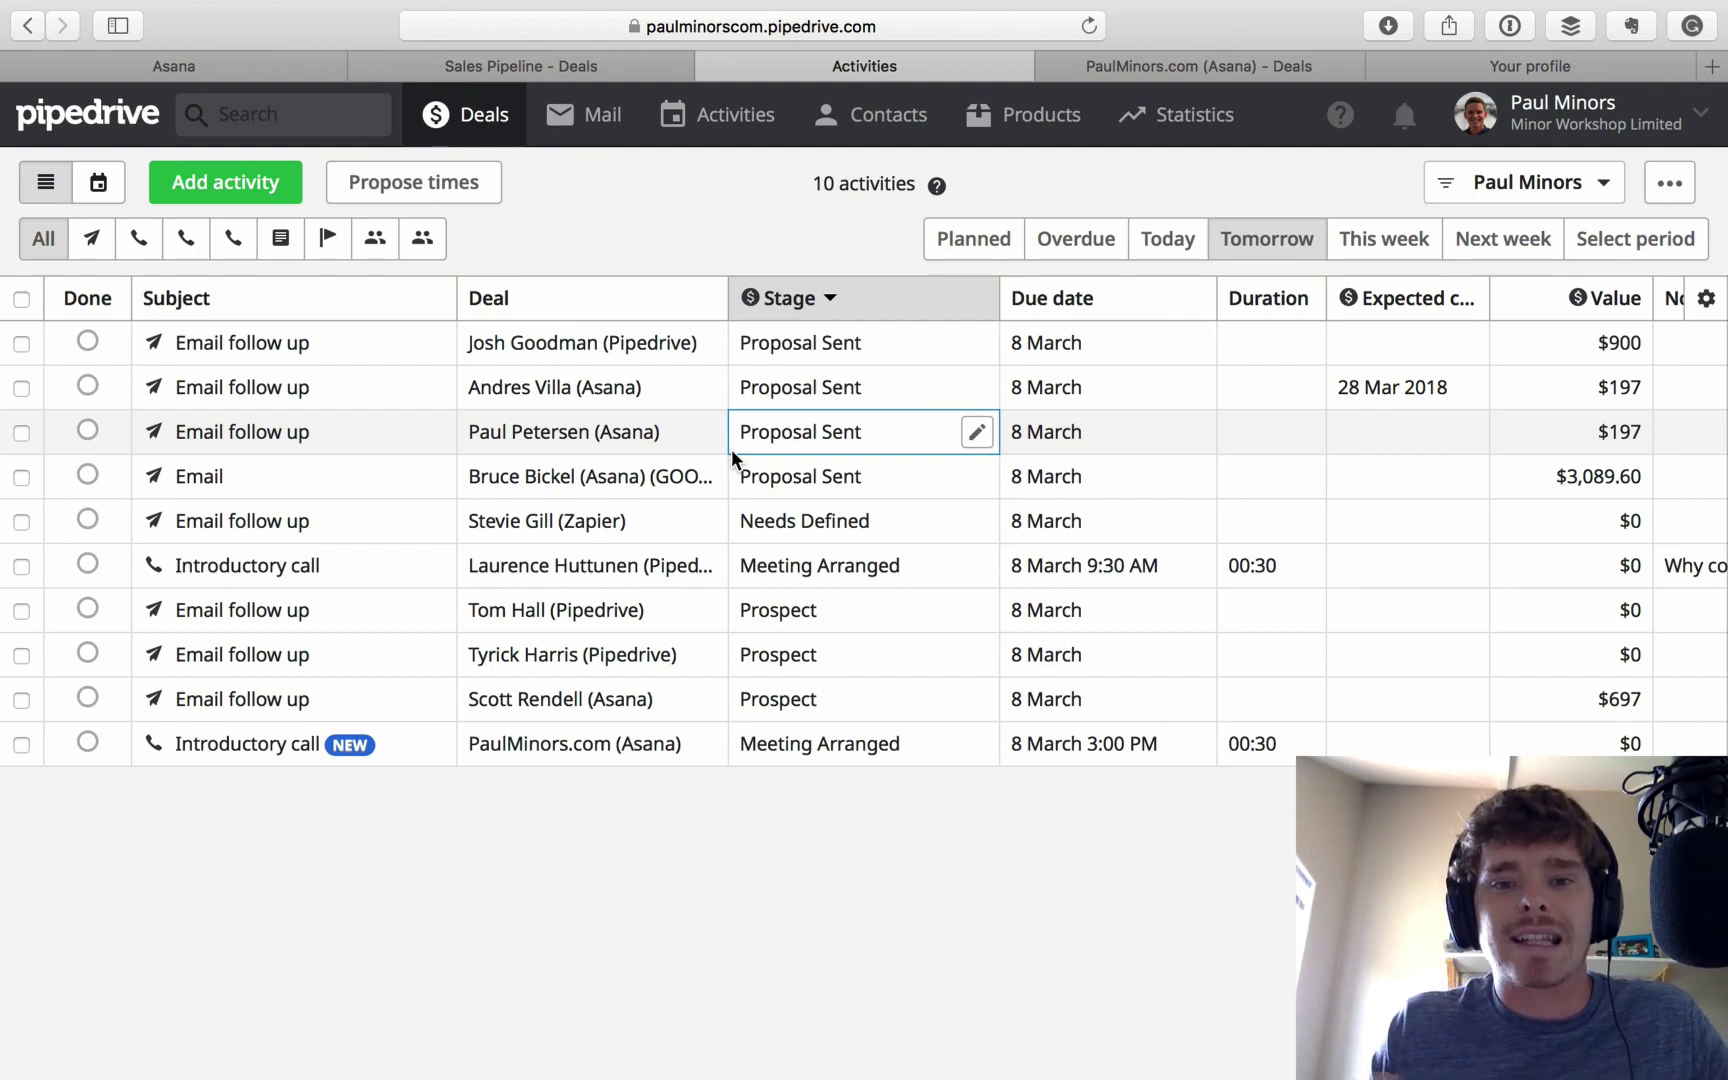
left_click(1631, 25)
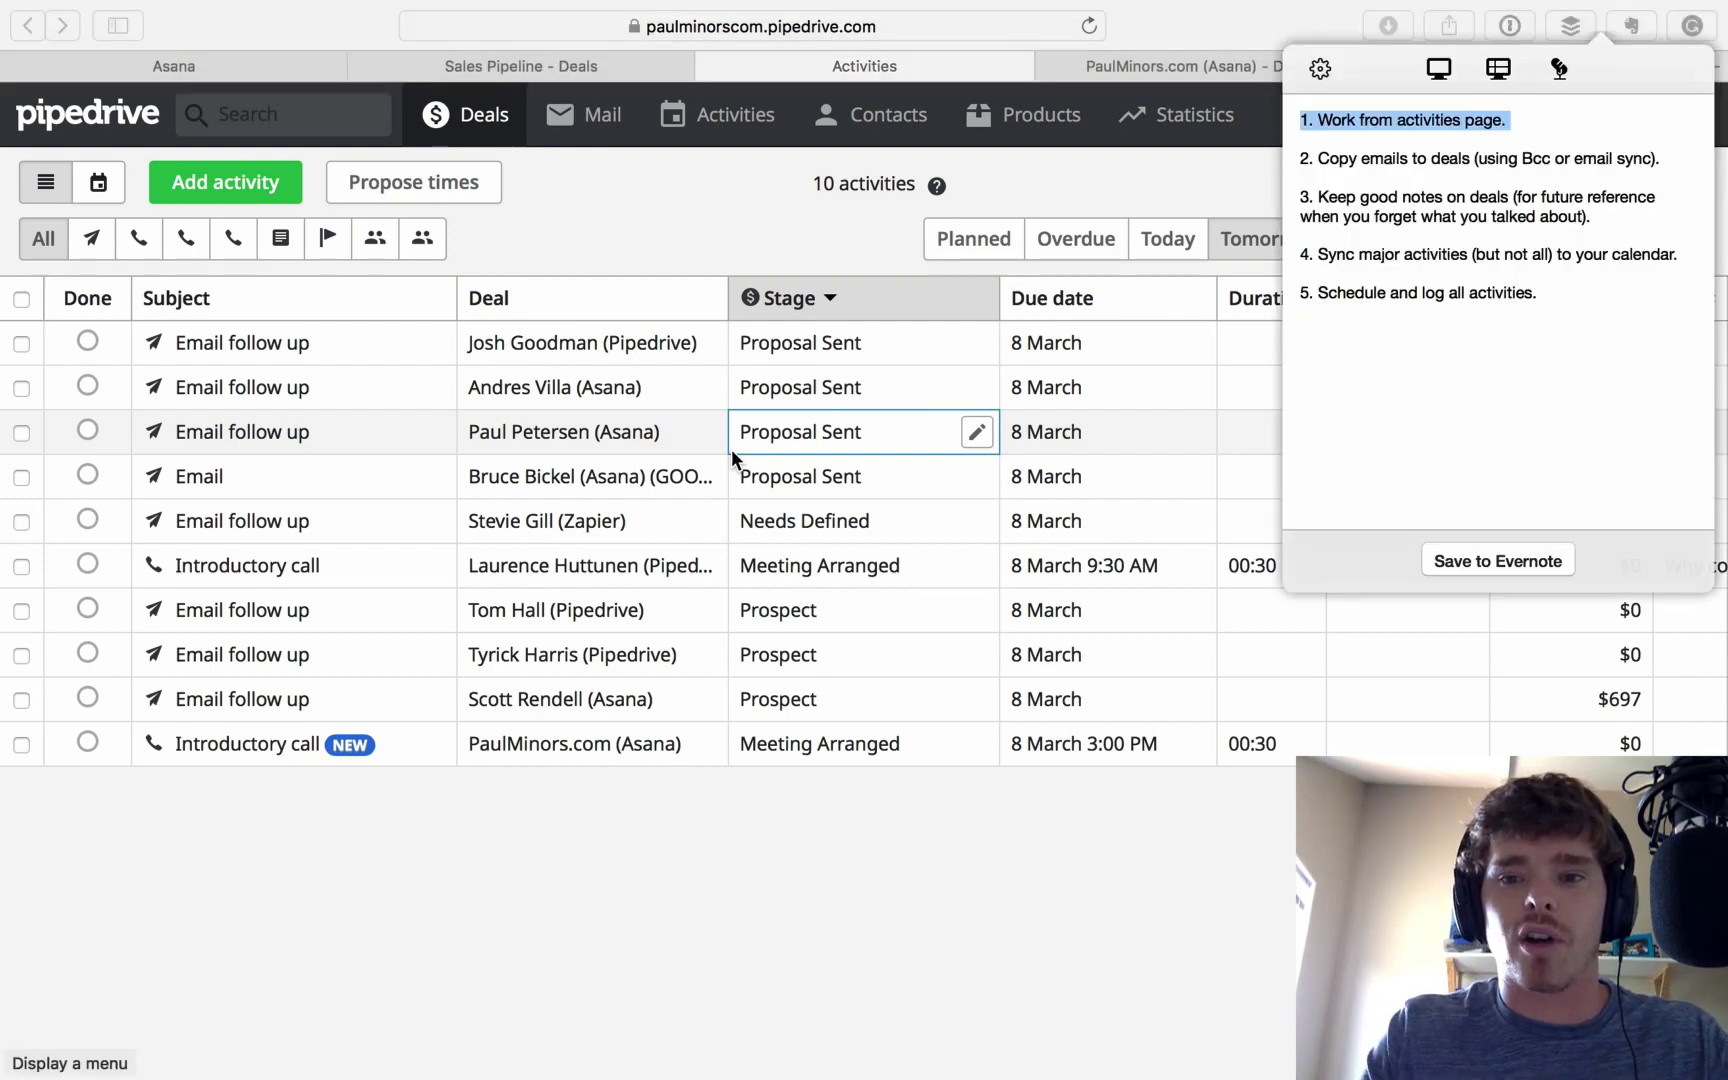
left_click(1389, 172)
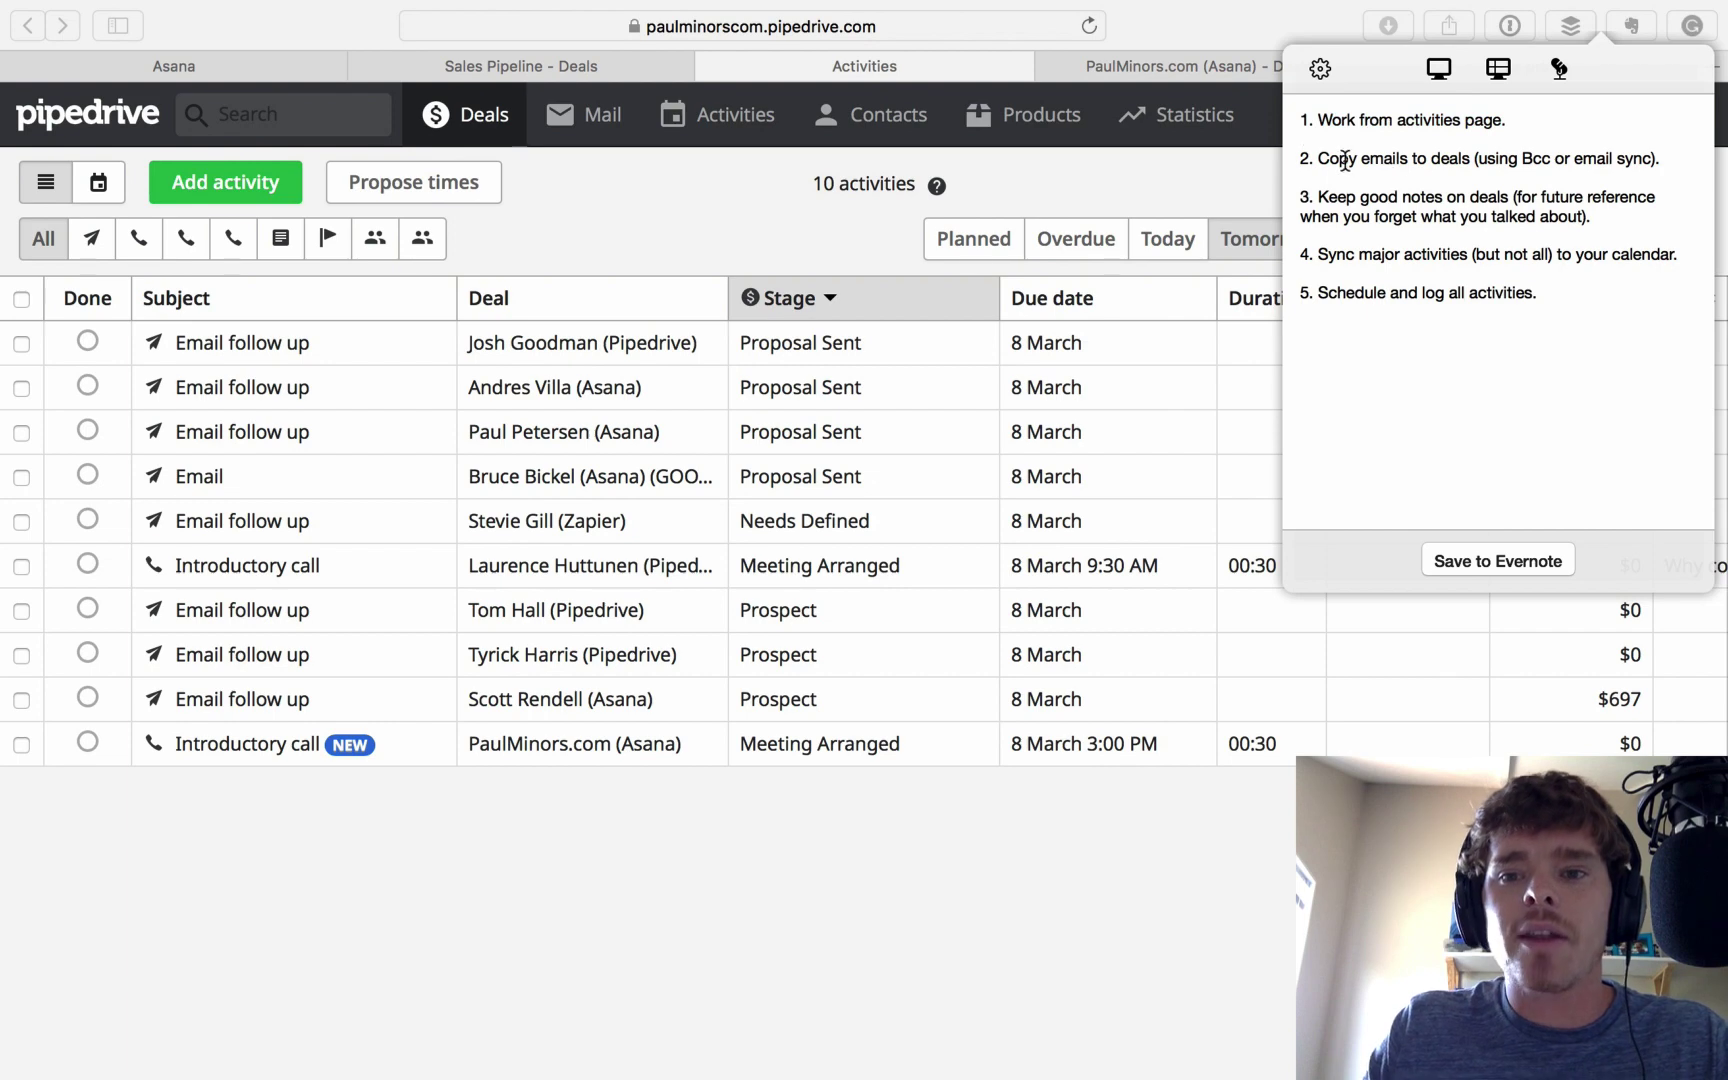
left_click_drag(1318, 158, 1680, 150)
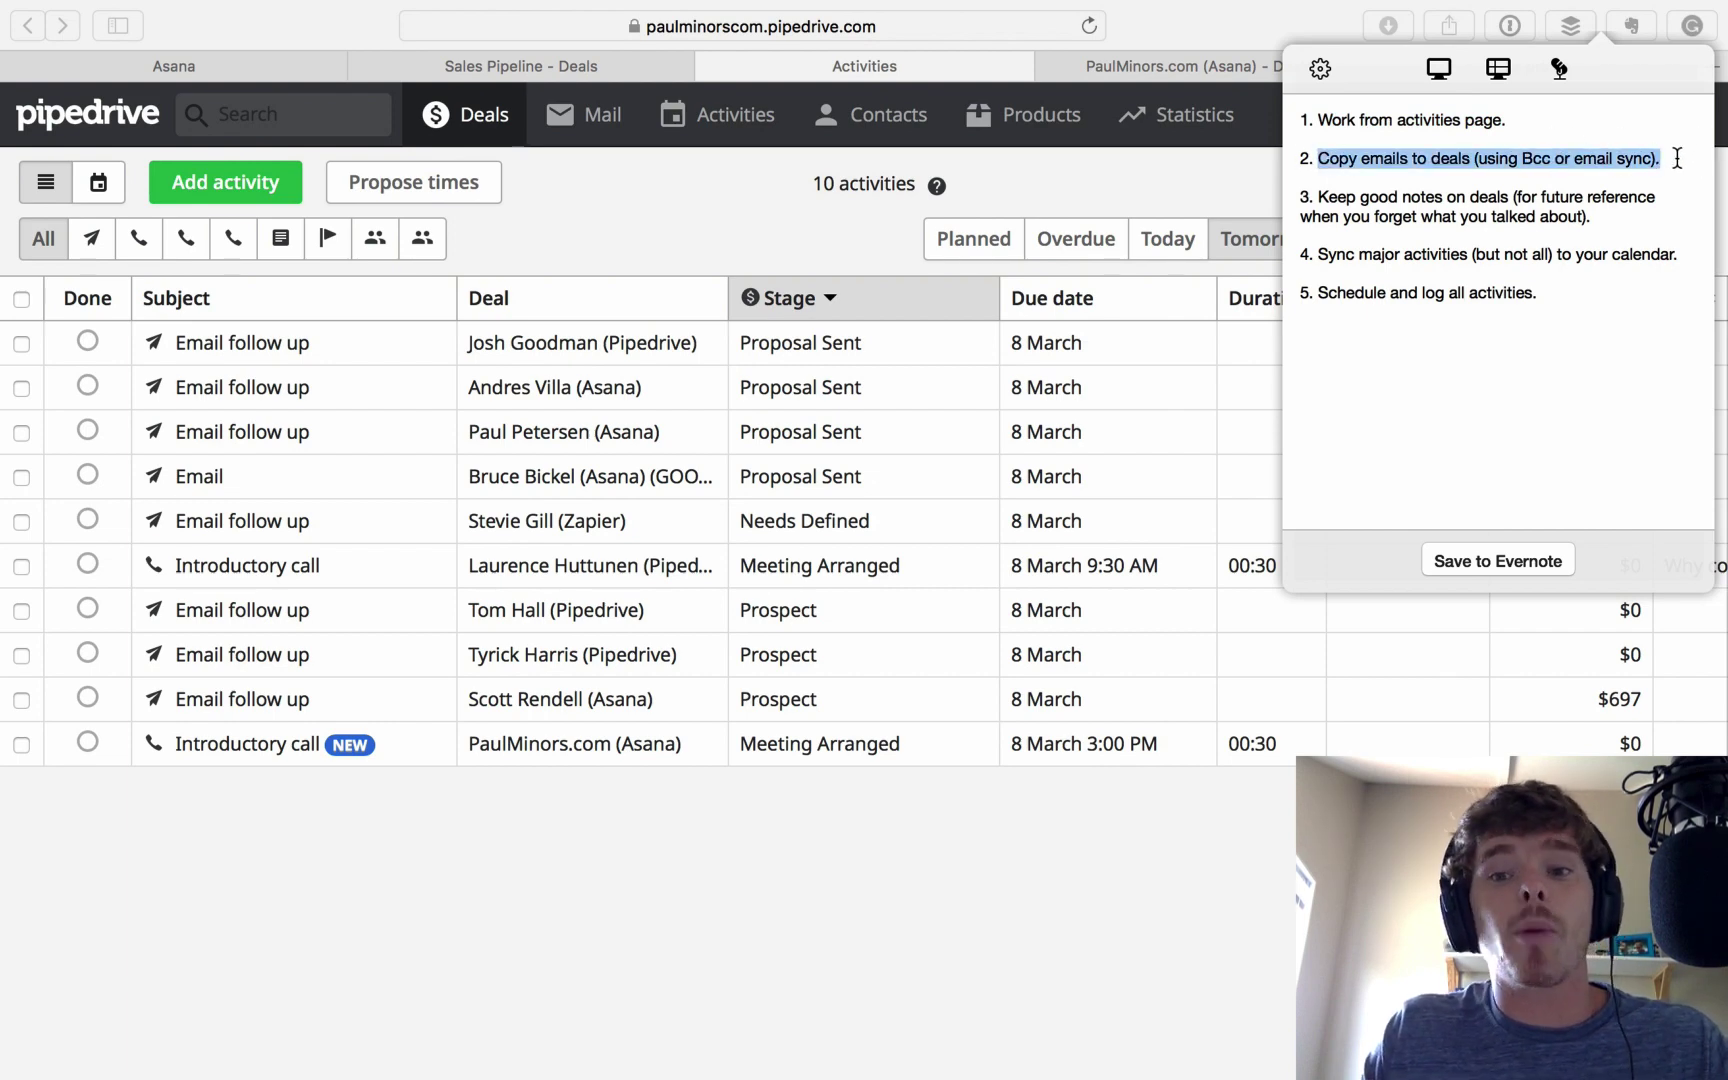
Step: Back on the Asana deal, start a Send email and dismiss the Sales Inbox upgrade offer
left_click(1165, 65)
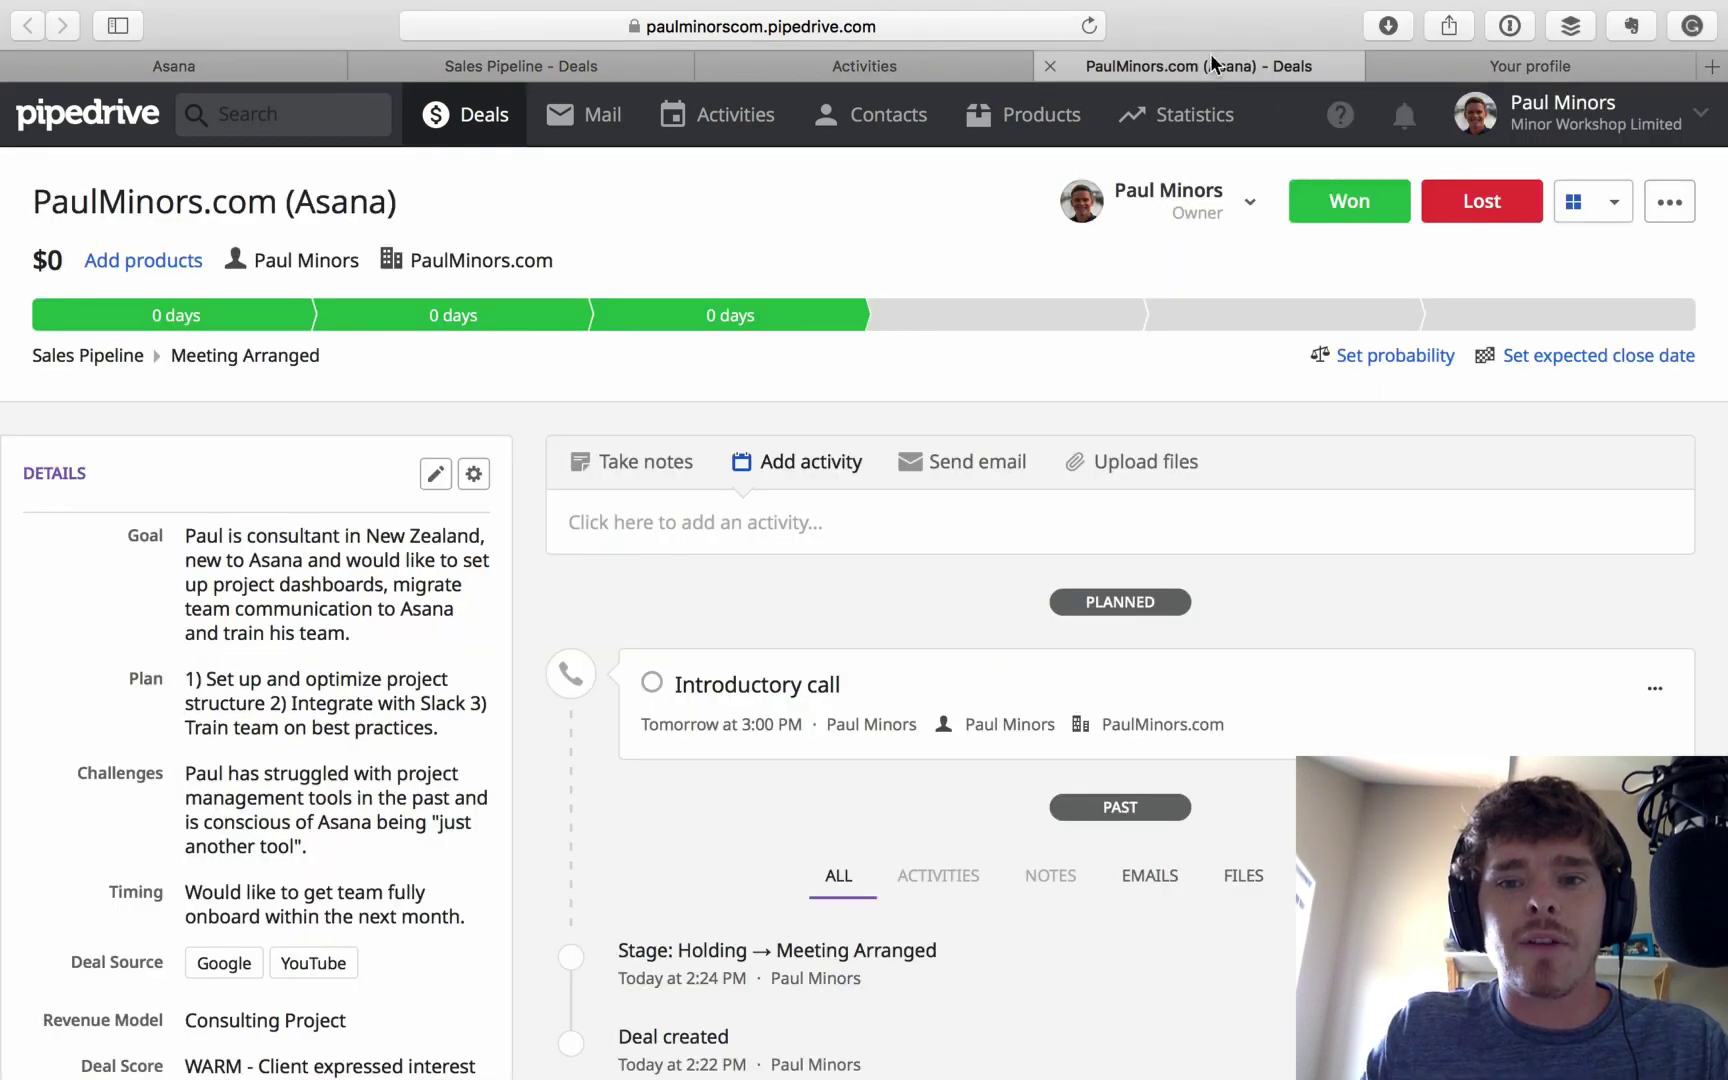
left_click(993, 465)
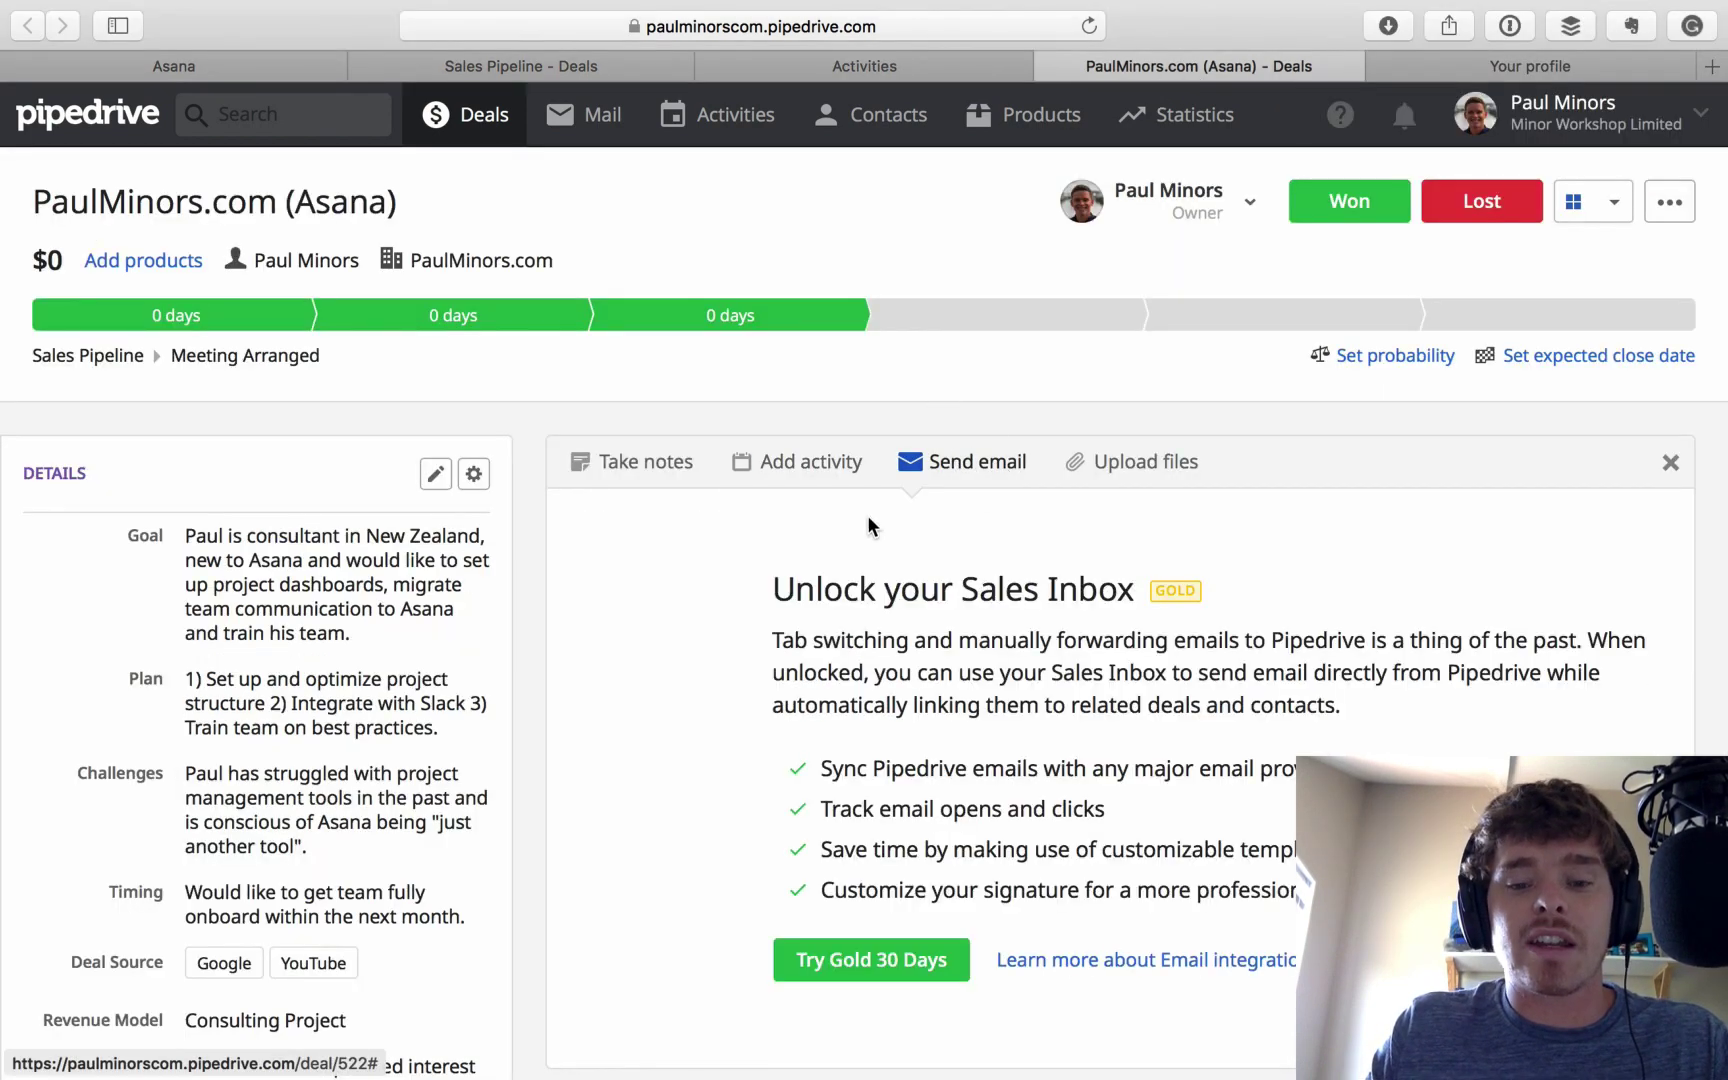
left_click(1670, 462)
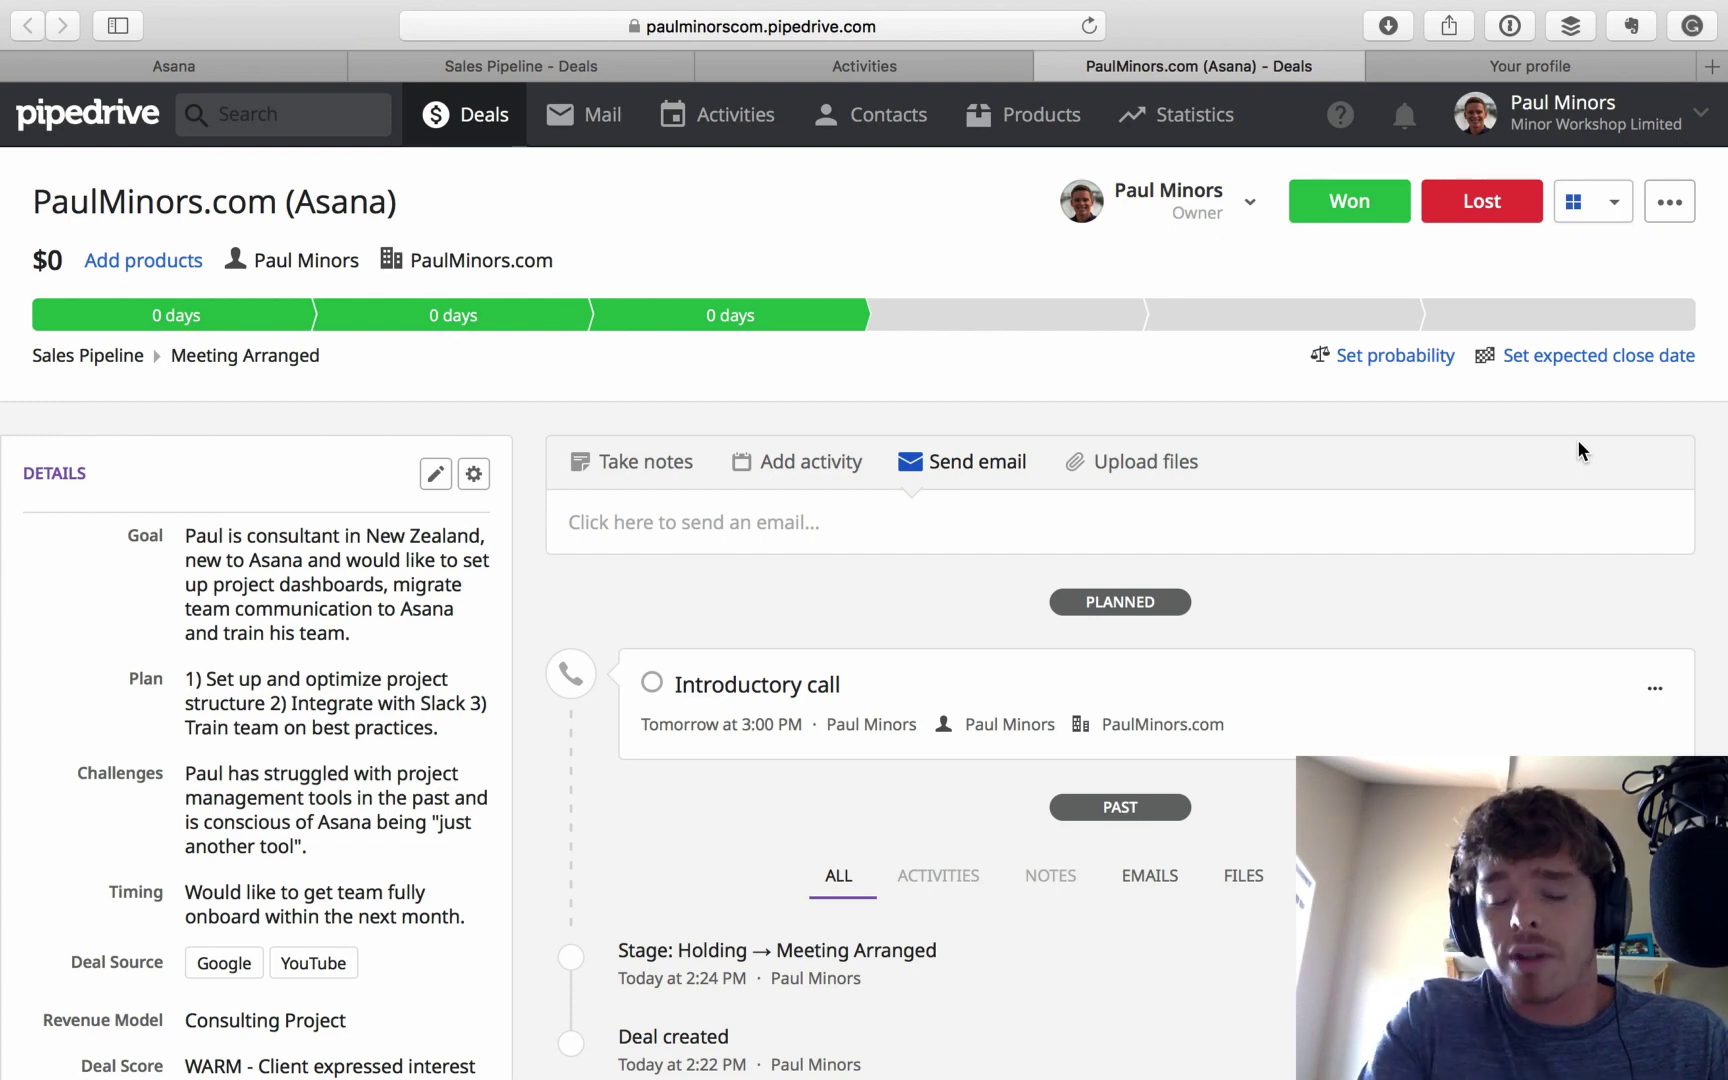
scroll(1165, 574, "down", 3)
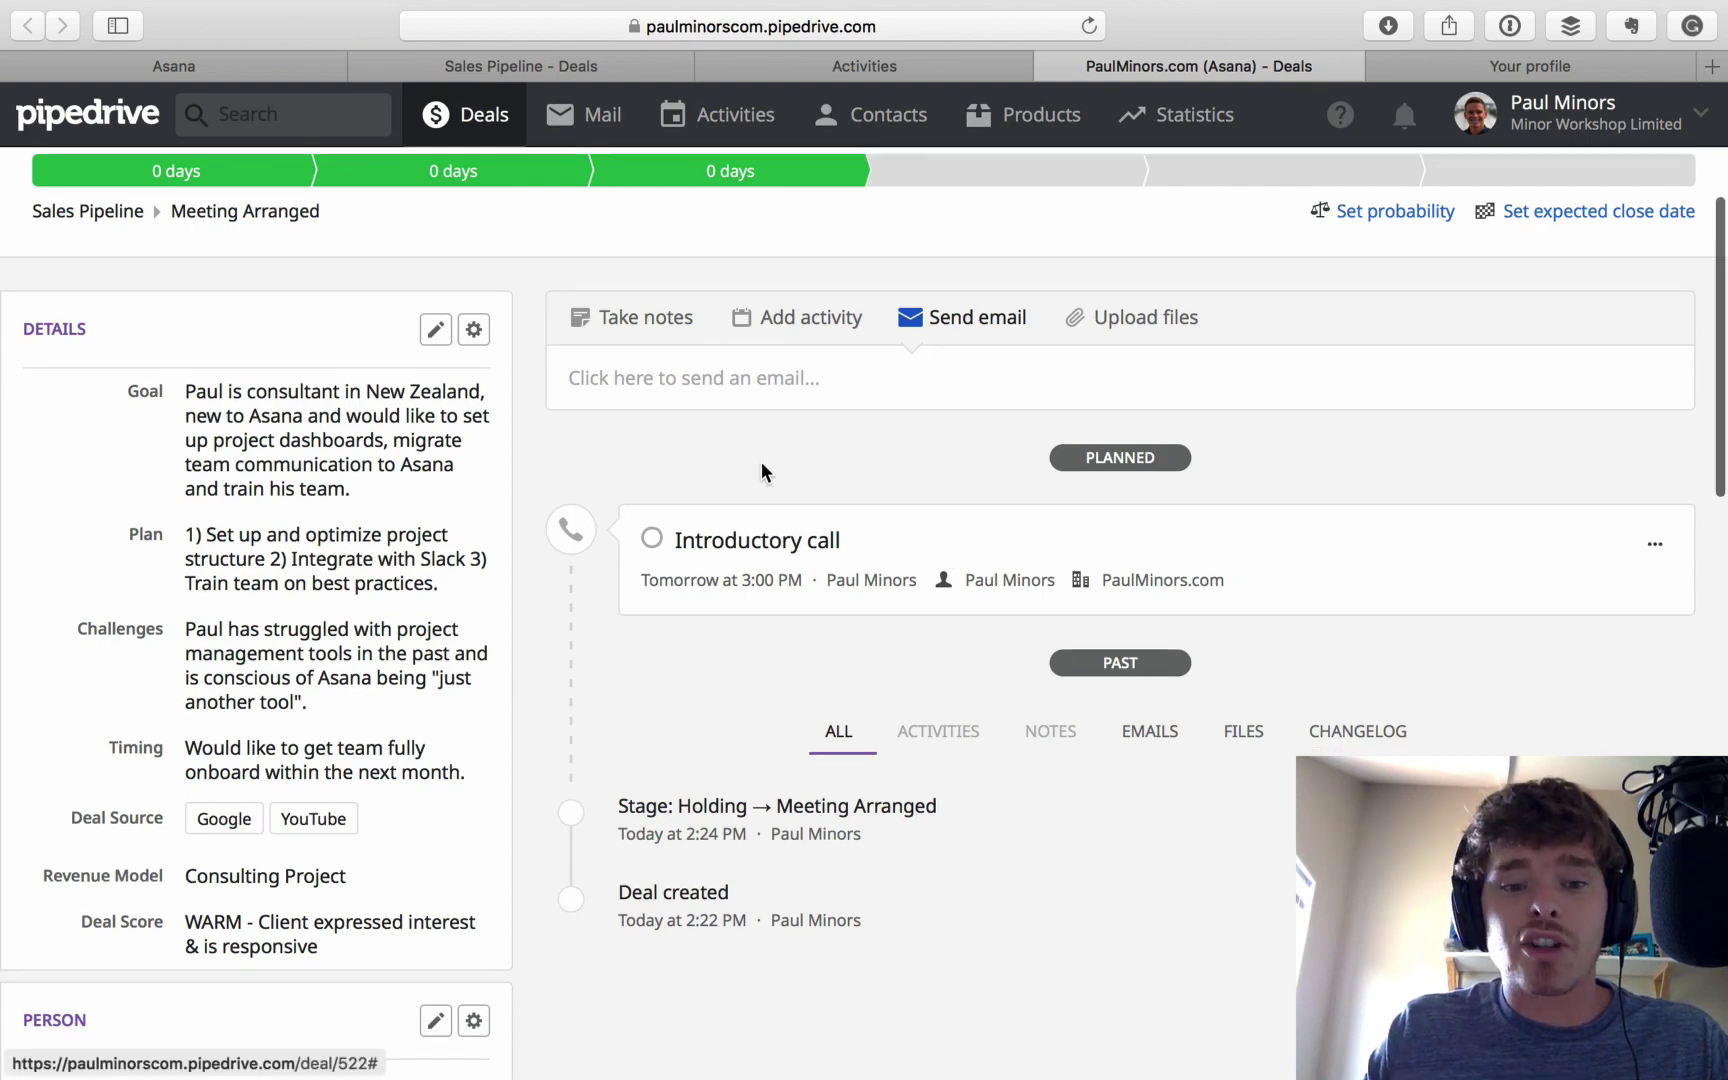
Step: Select the deal-specific and universal Bcc forwarding addresses in the Email BCC section
scroll(761, 460, "down", 15)
scroll(640, 514, "down", 3)
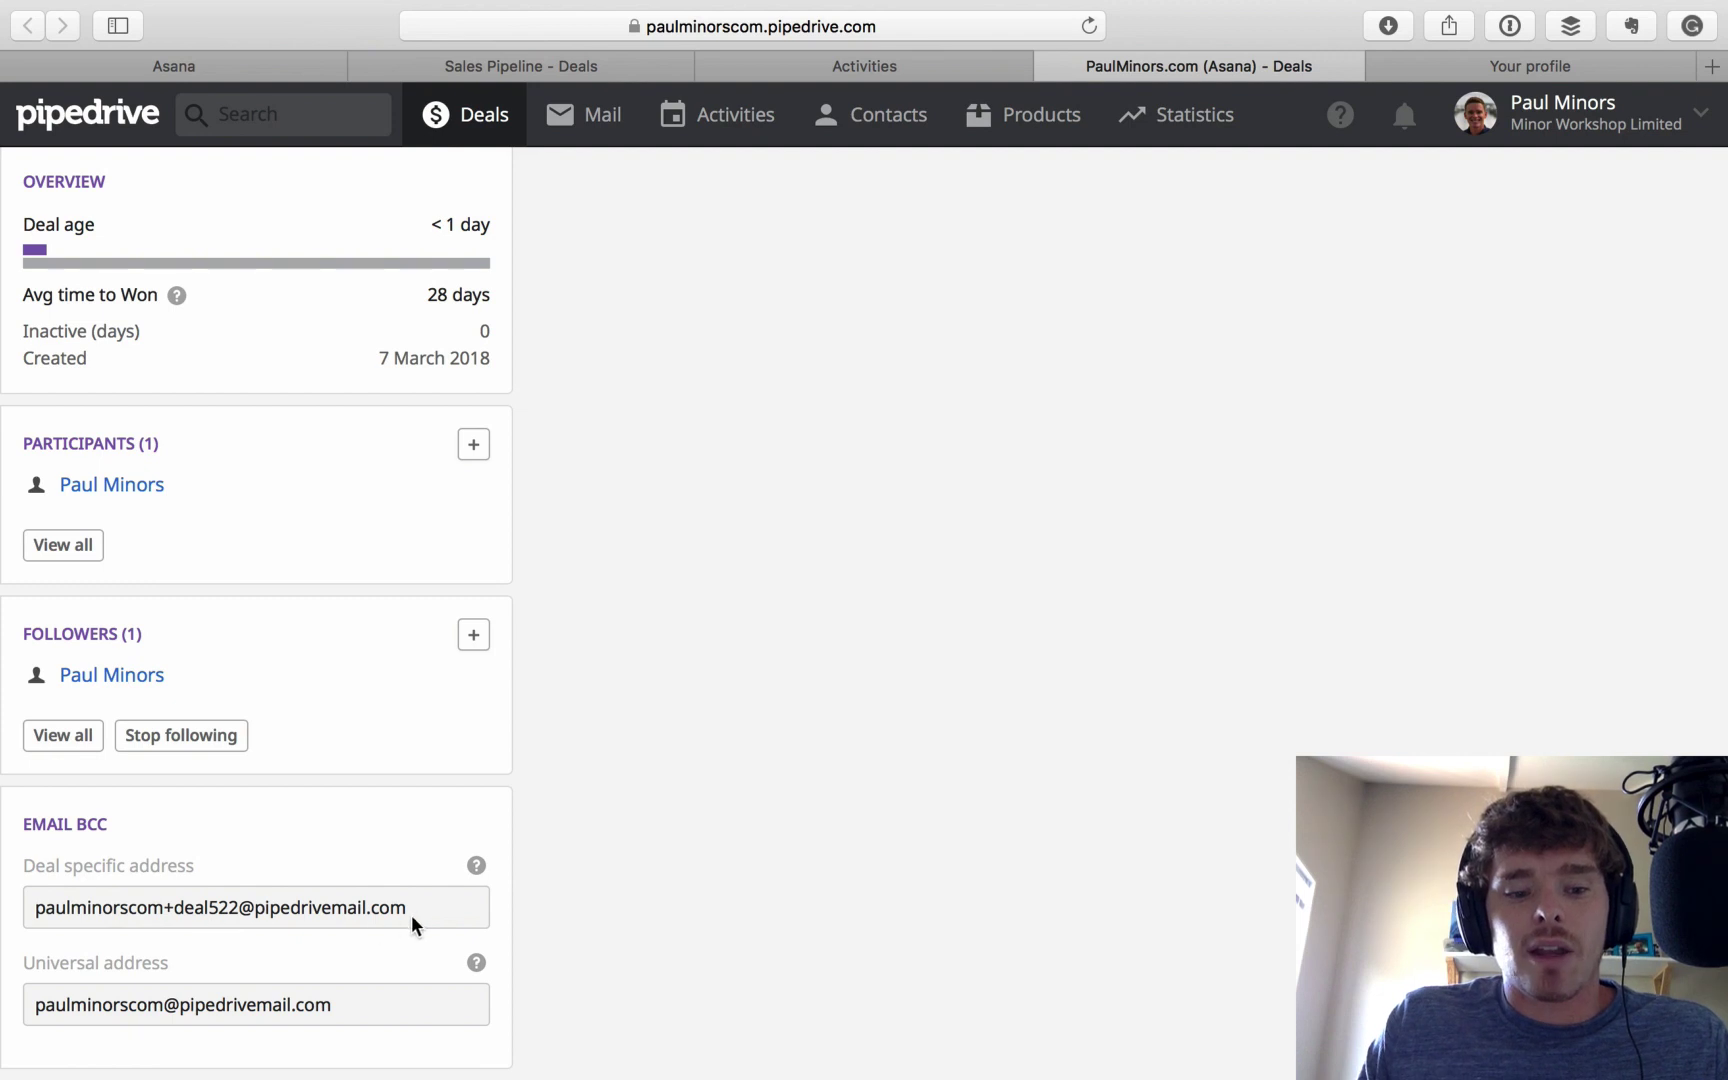
left_click_drag(410, 914, 35, 907)
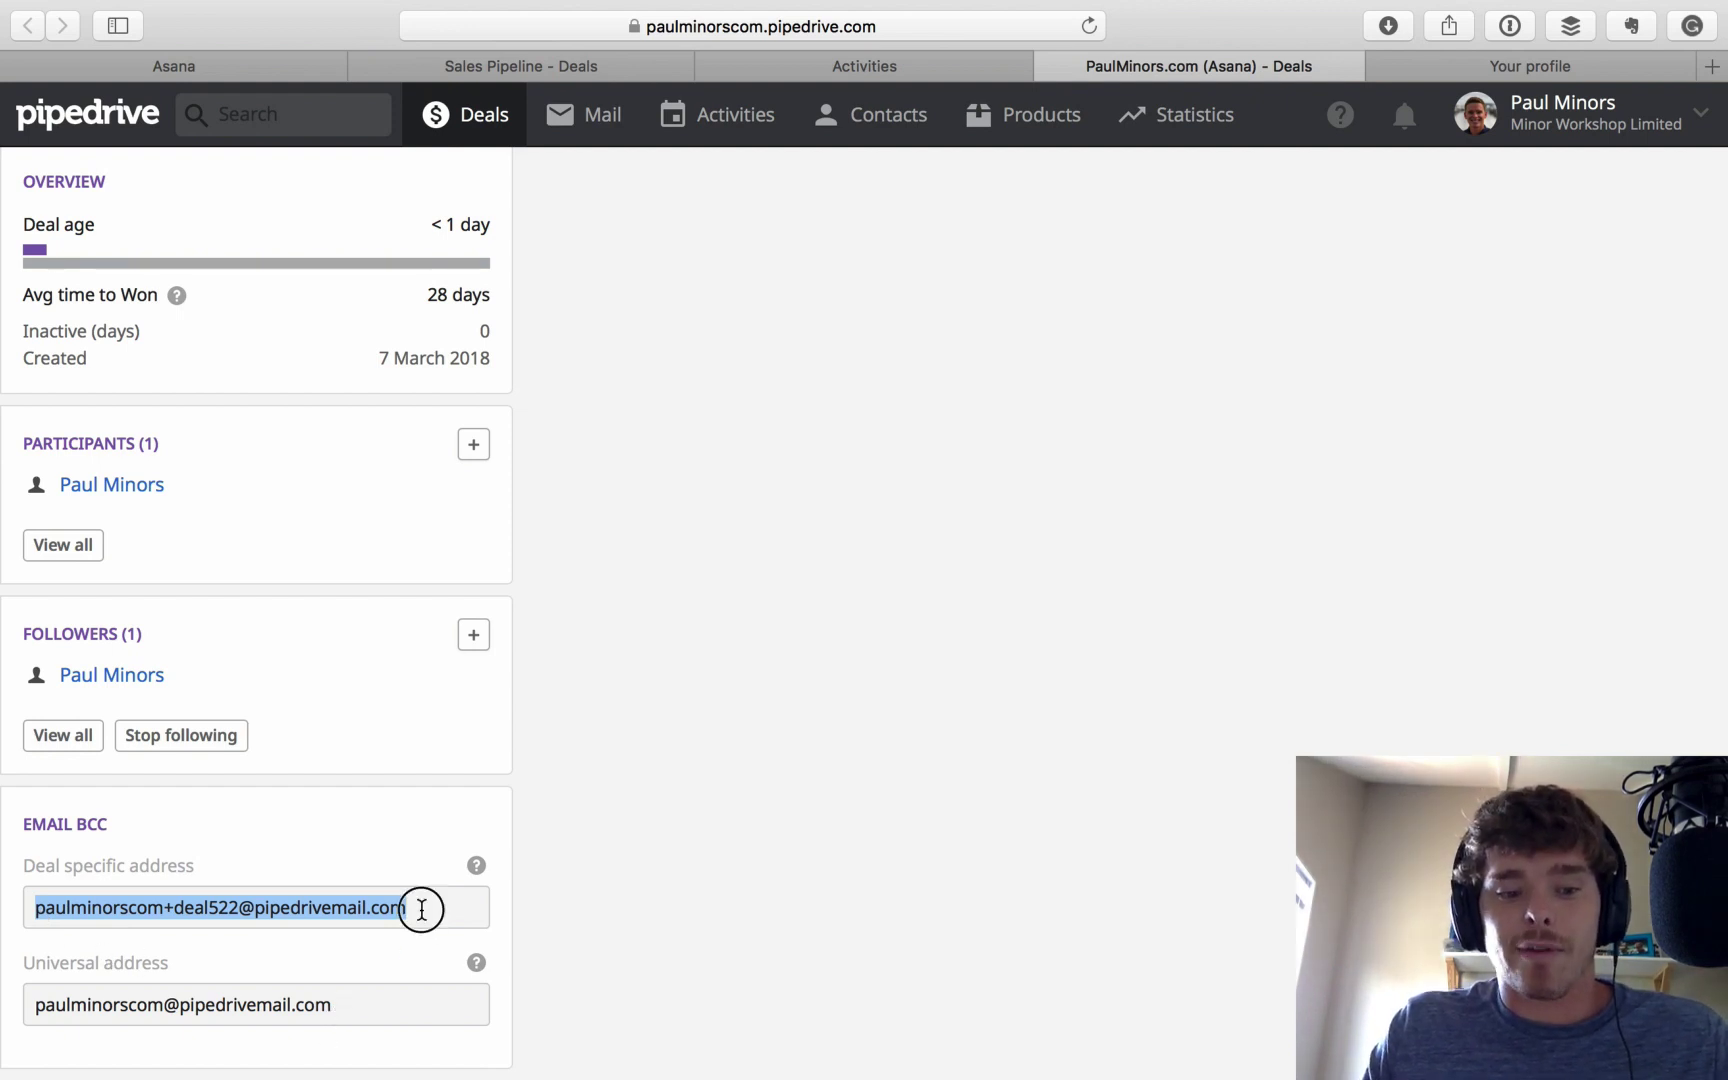
left_click_drag(421, 909, 46, 908)
left_click_drag(346, 998, 40, 986)
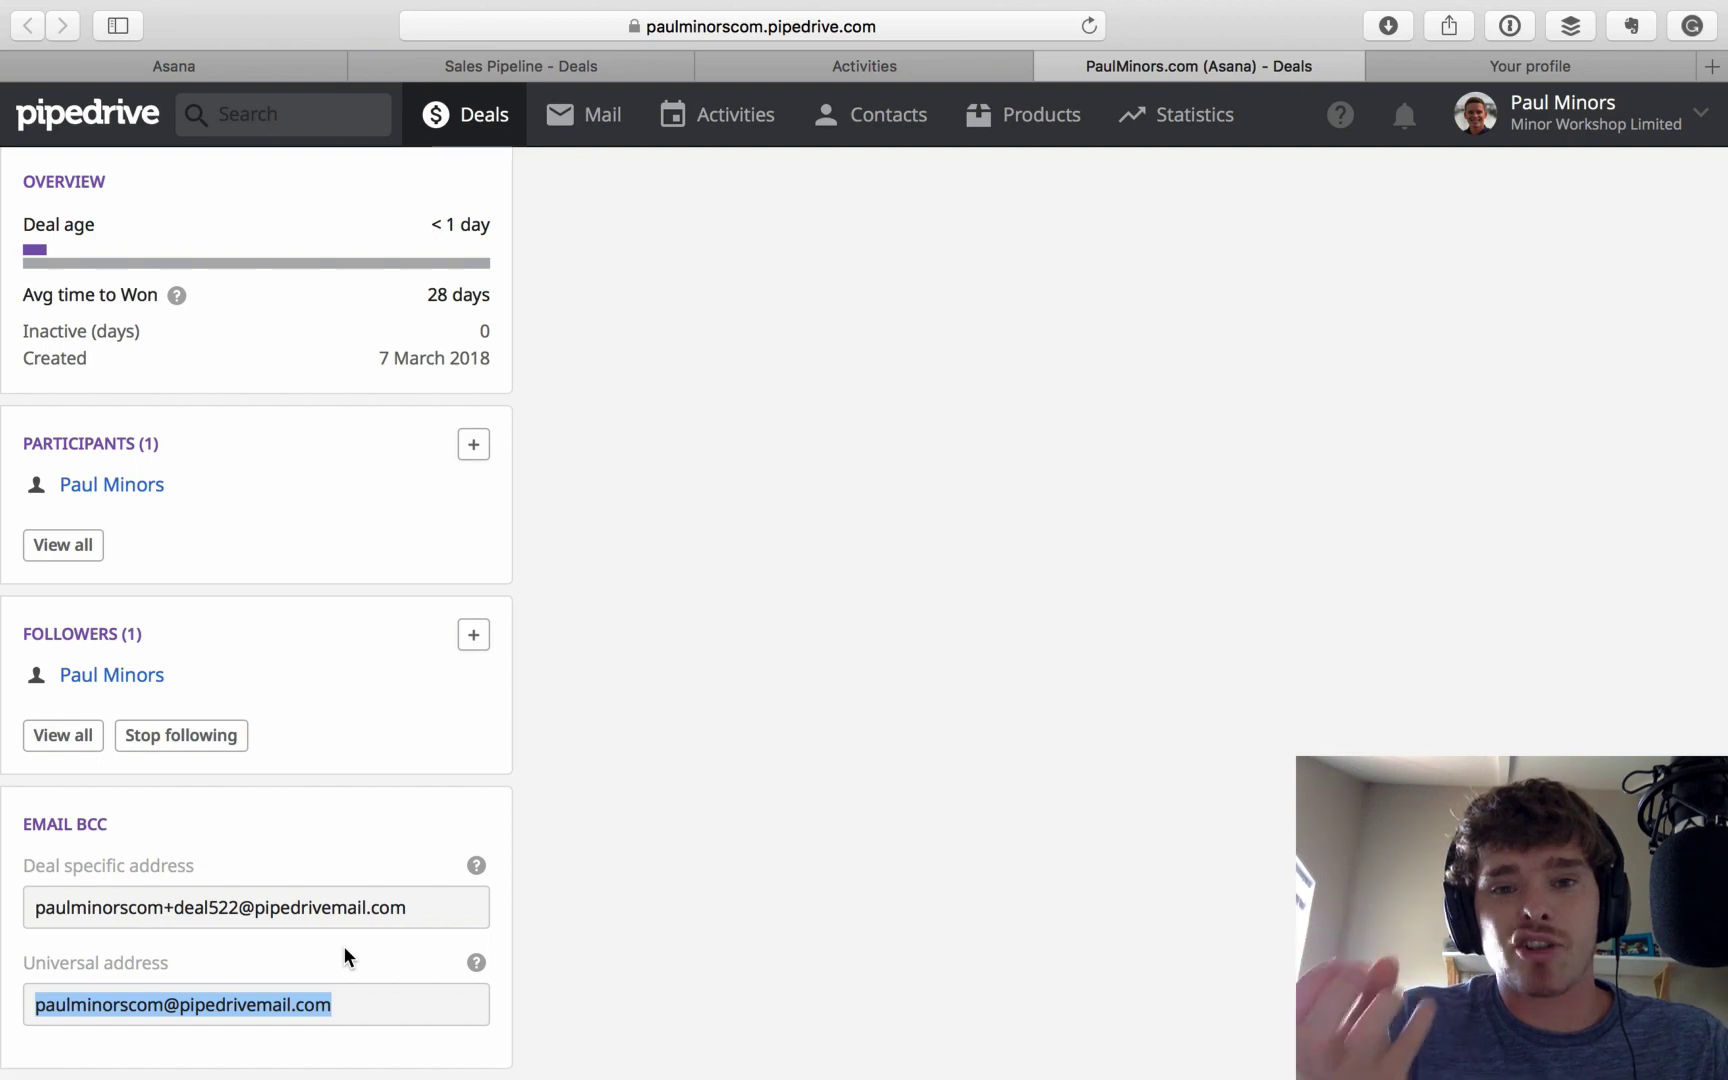
Step: Scroll back to the Person panel to review the contact's email addresses
scroll(390, 905, "up", 15)
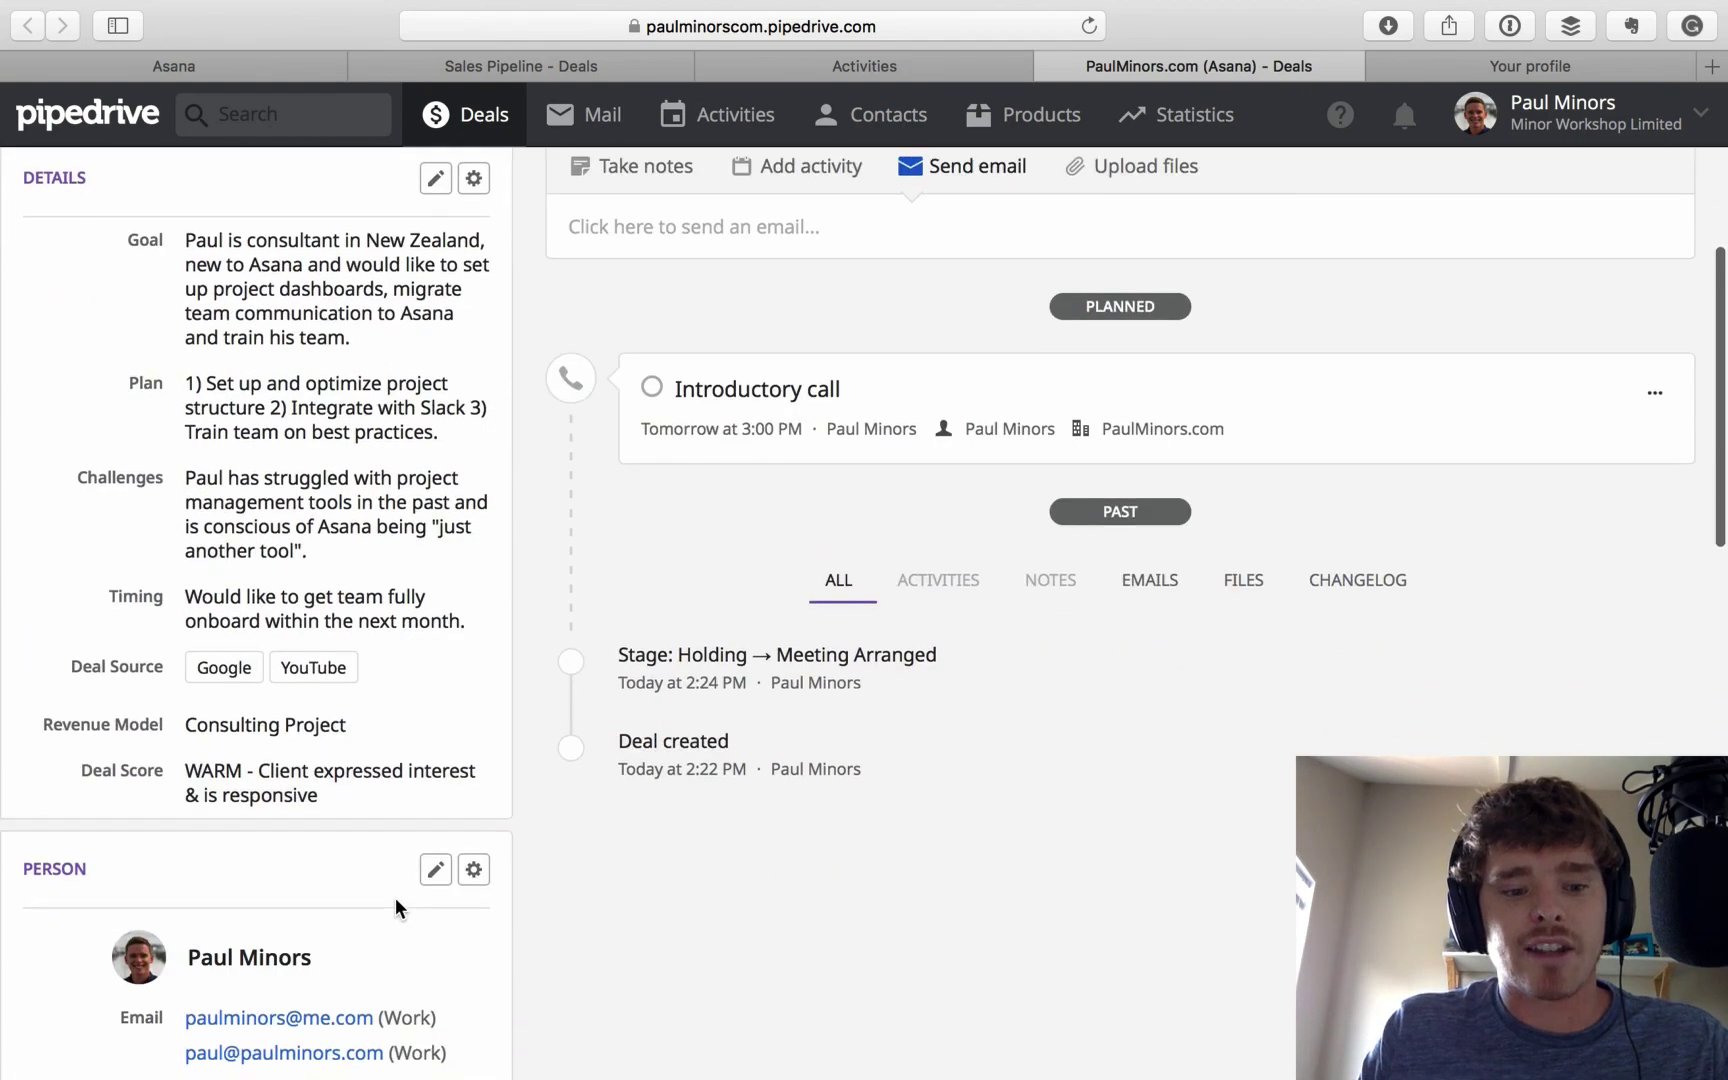
scroll(392, 910, "down", 5)
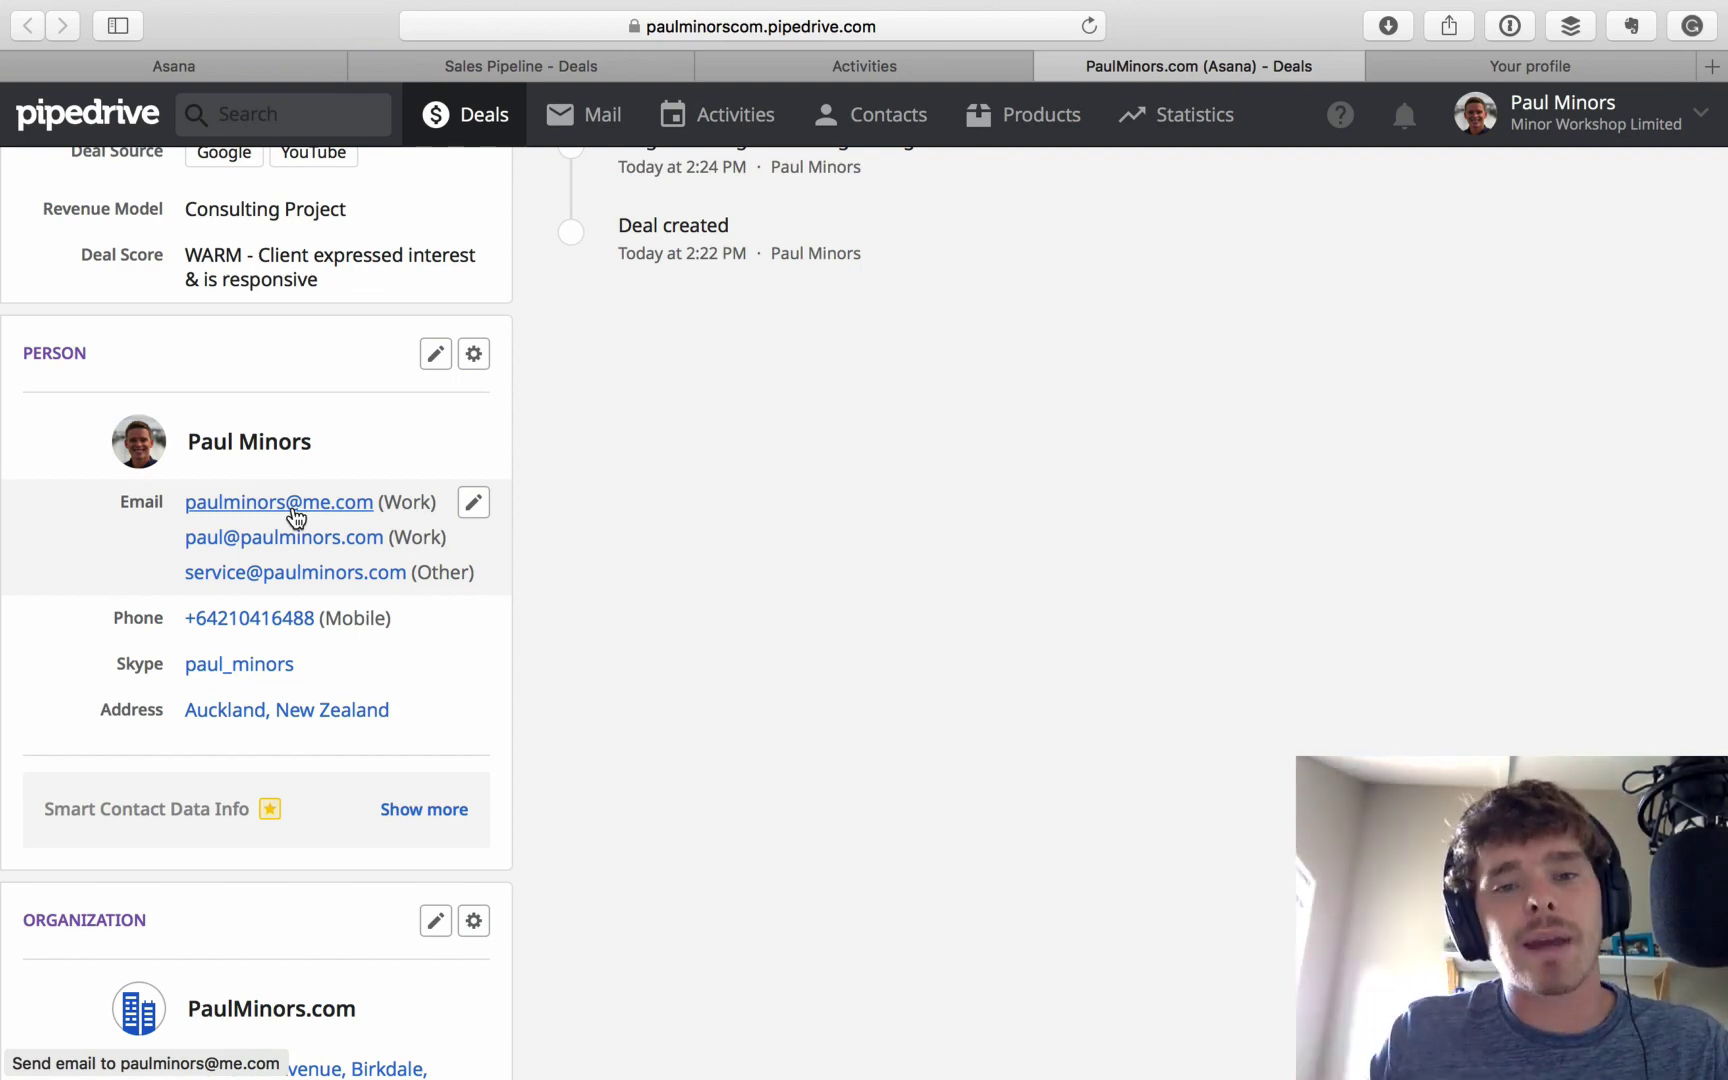
scroll(301, 617, "down", 5)
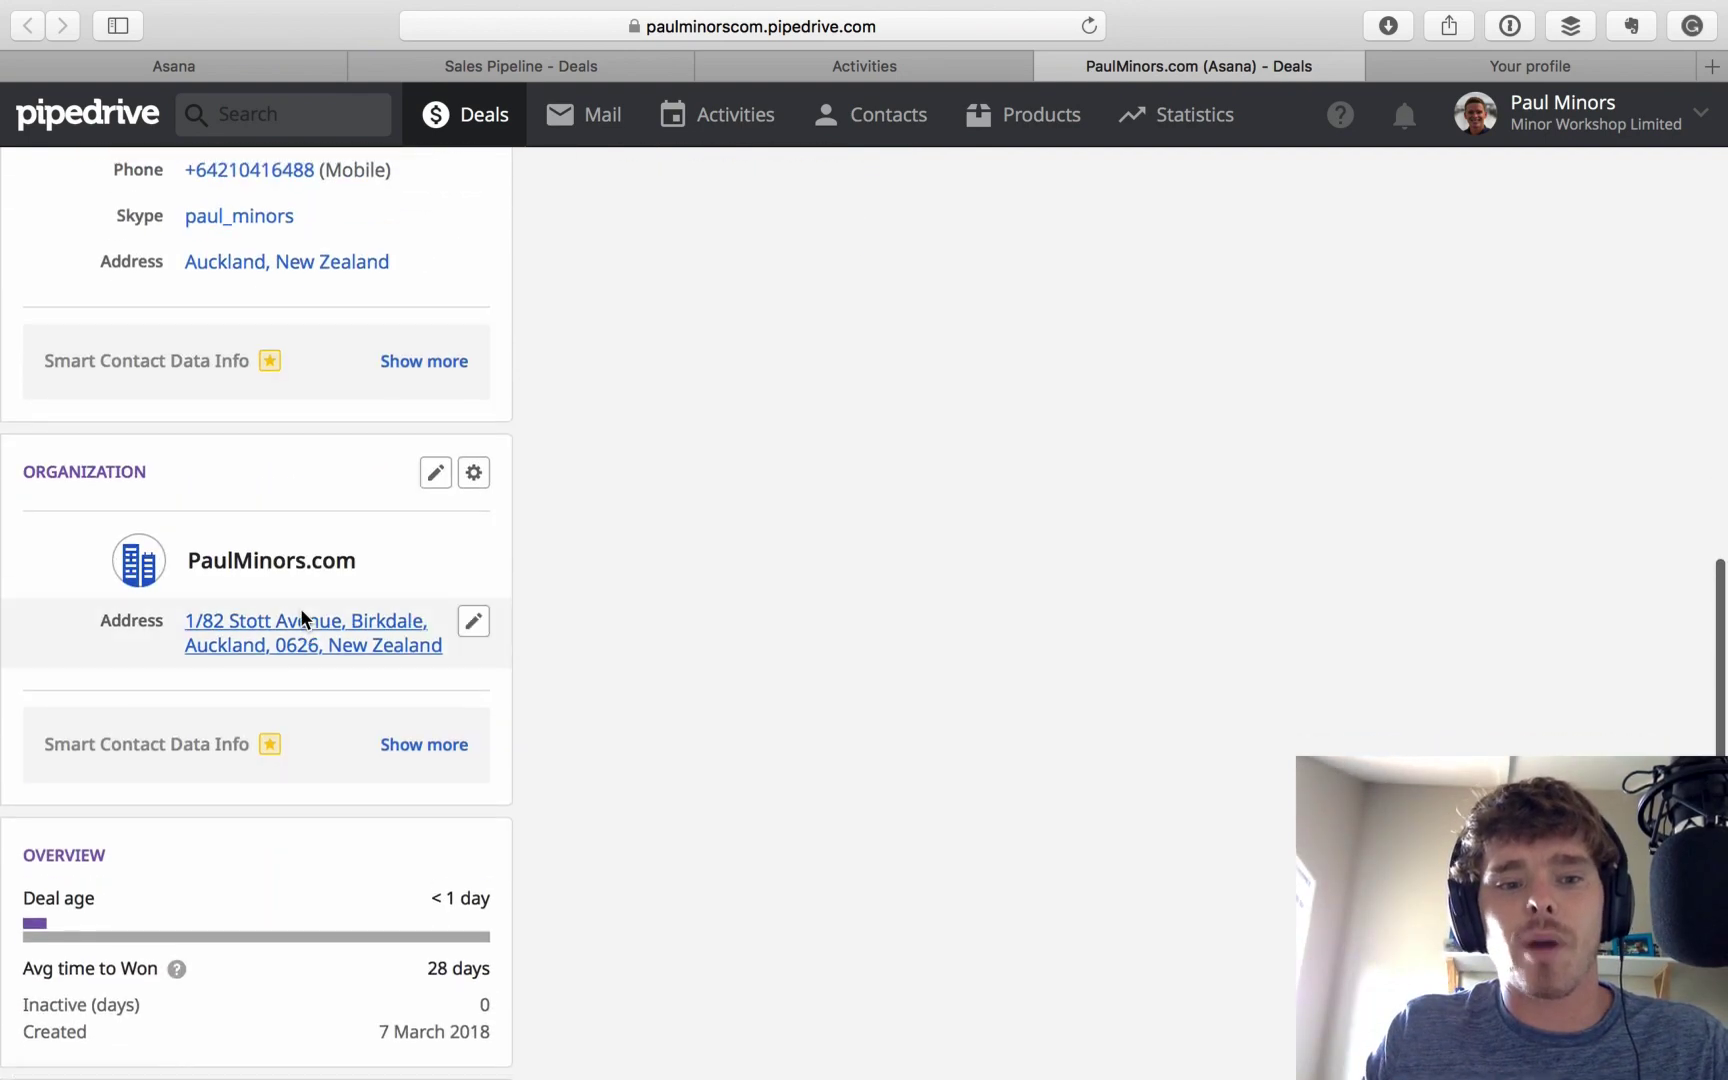
scroll(301, 609, "up", 4)
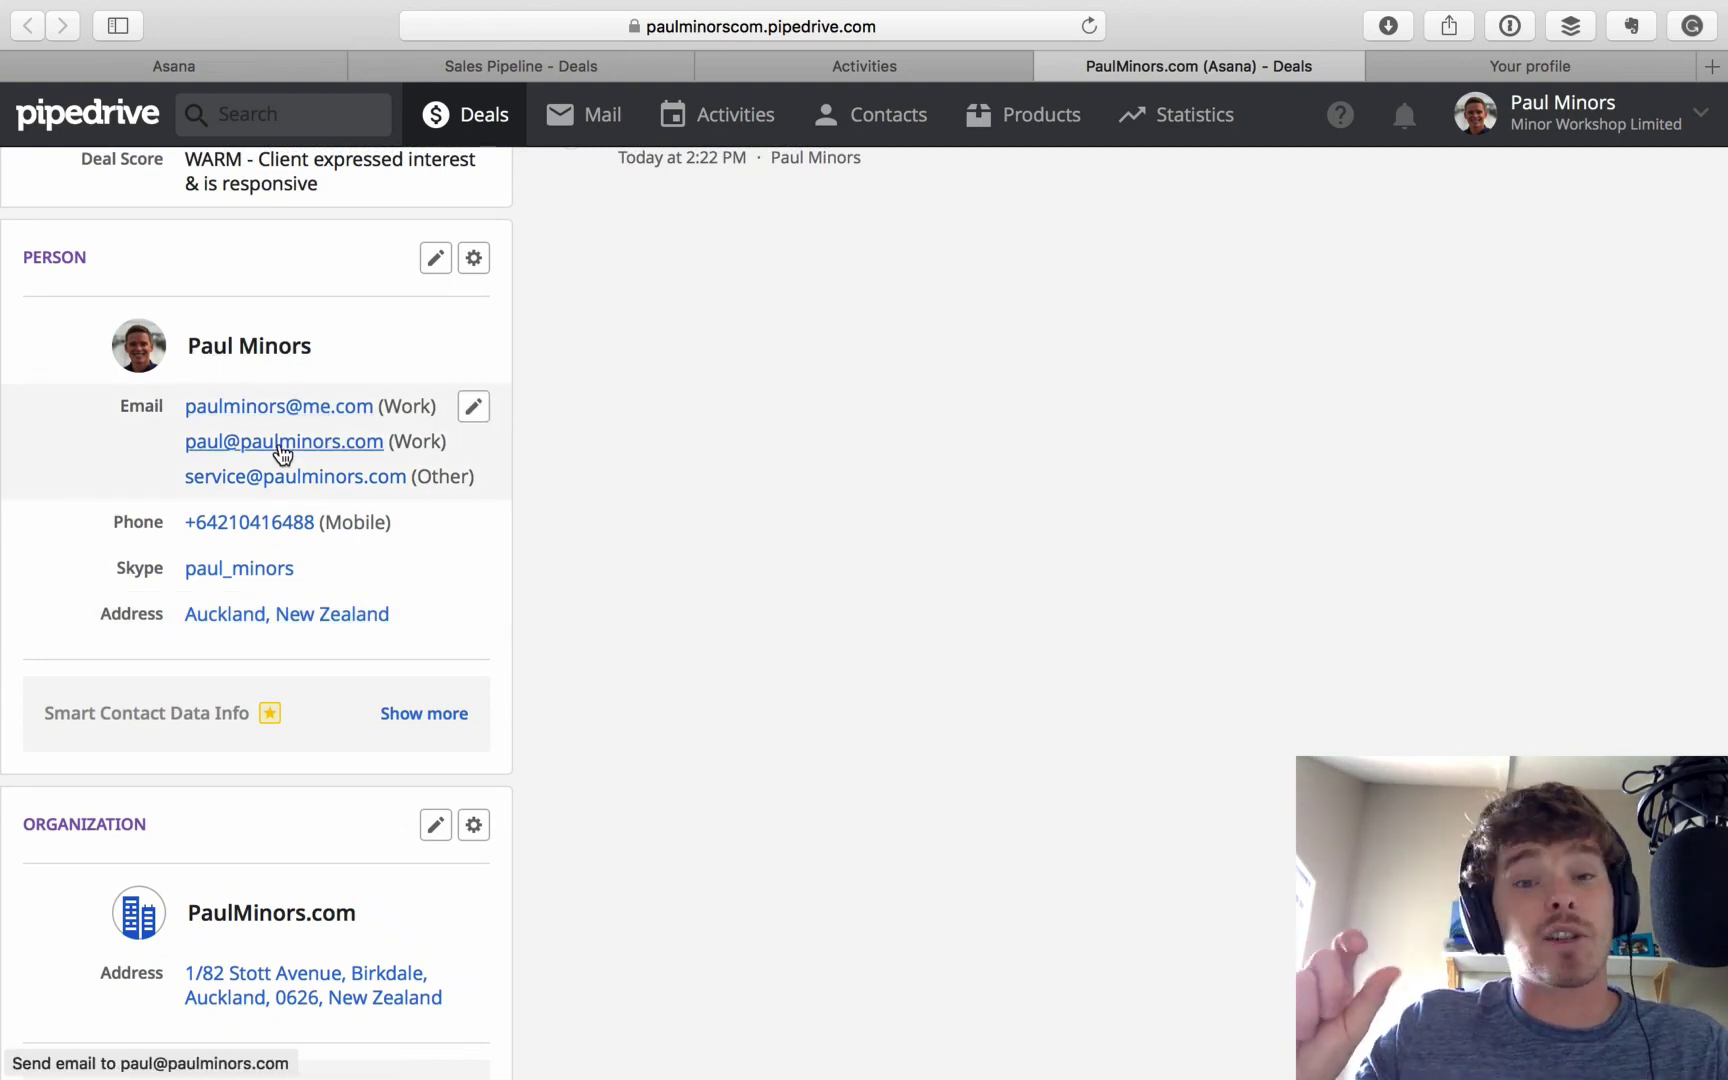
scroll(319, 644, "down", 10)
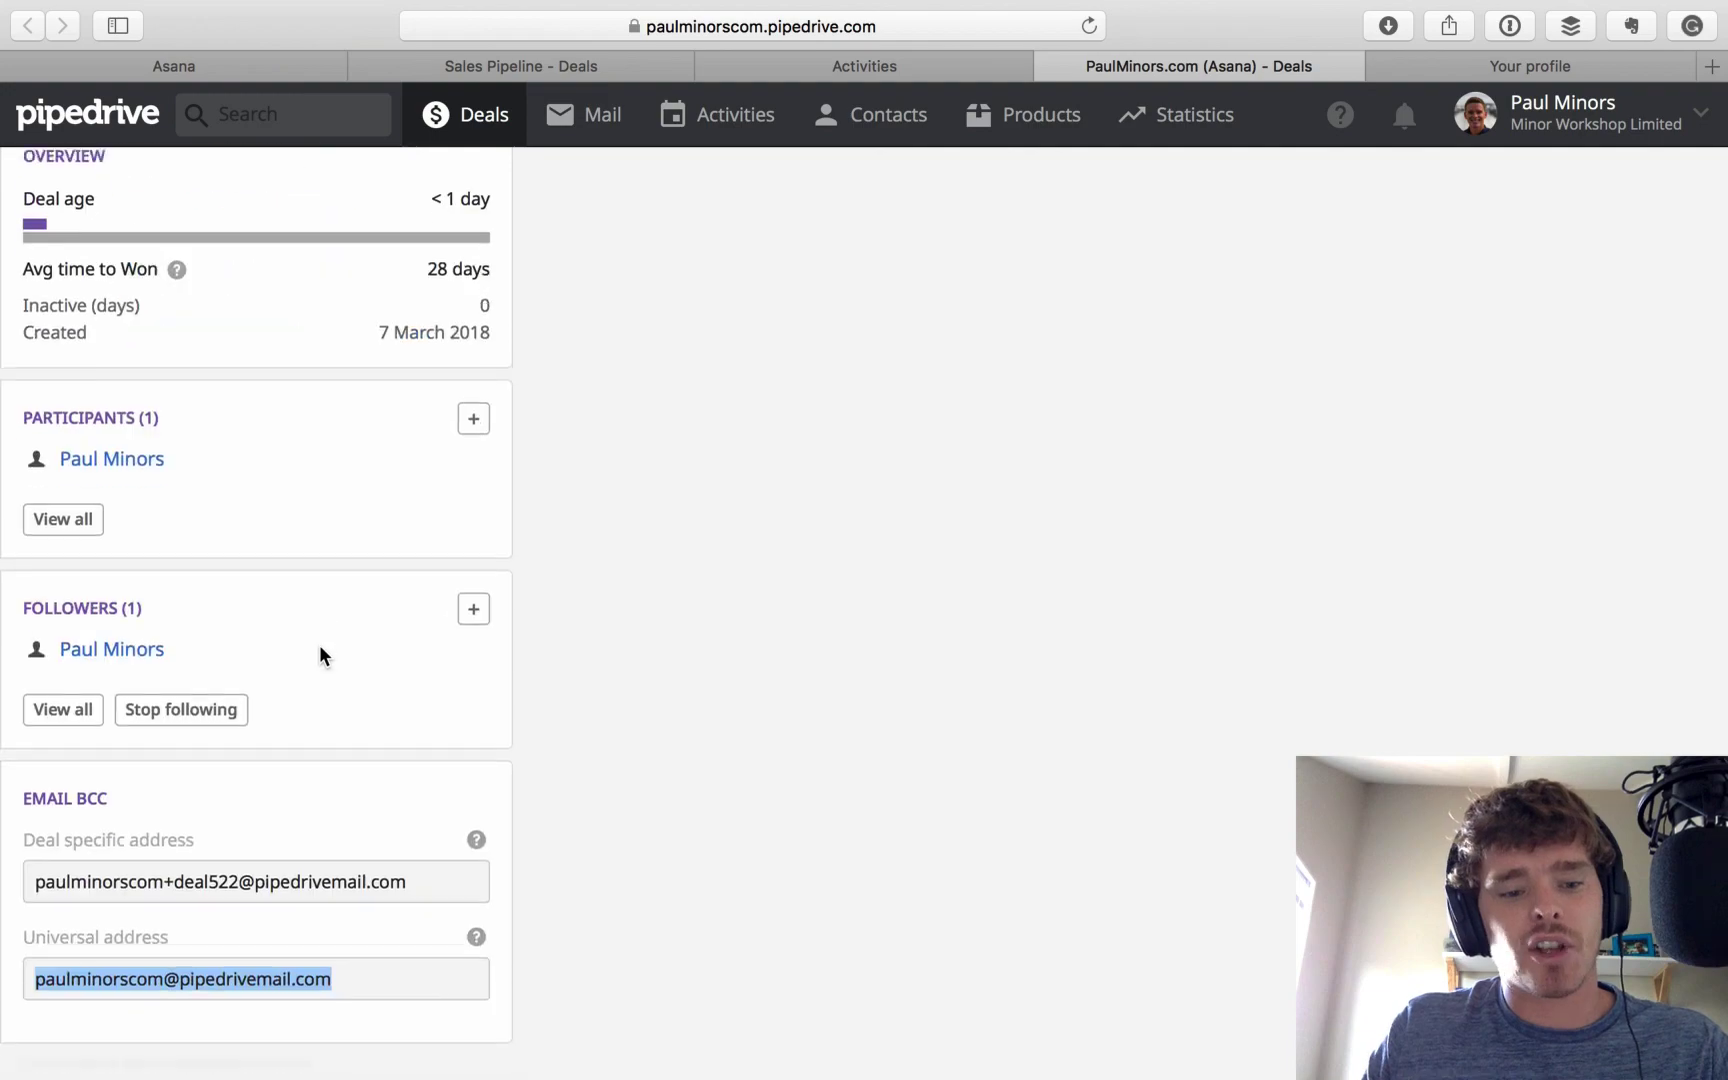
scroll(517, 590, "up", 15)
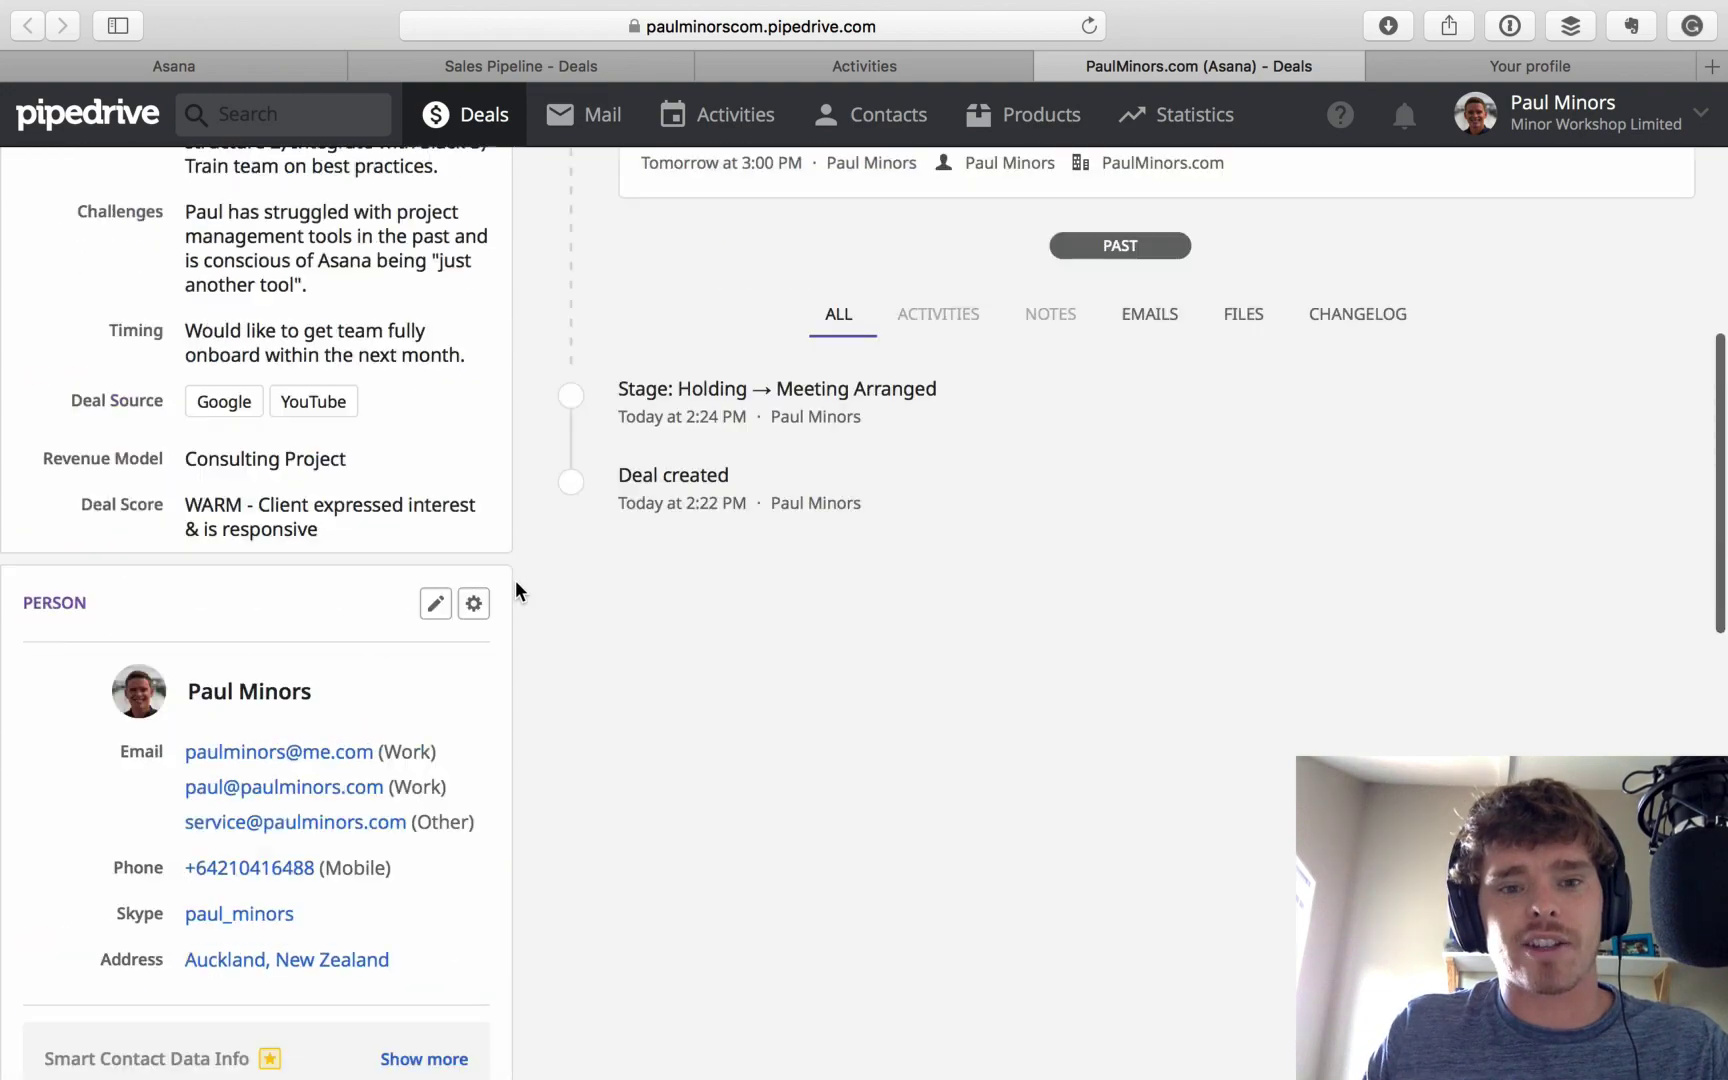
scroll(505, 609, "down", 6)
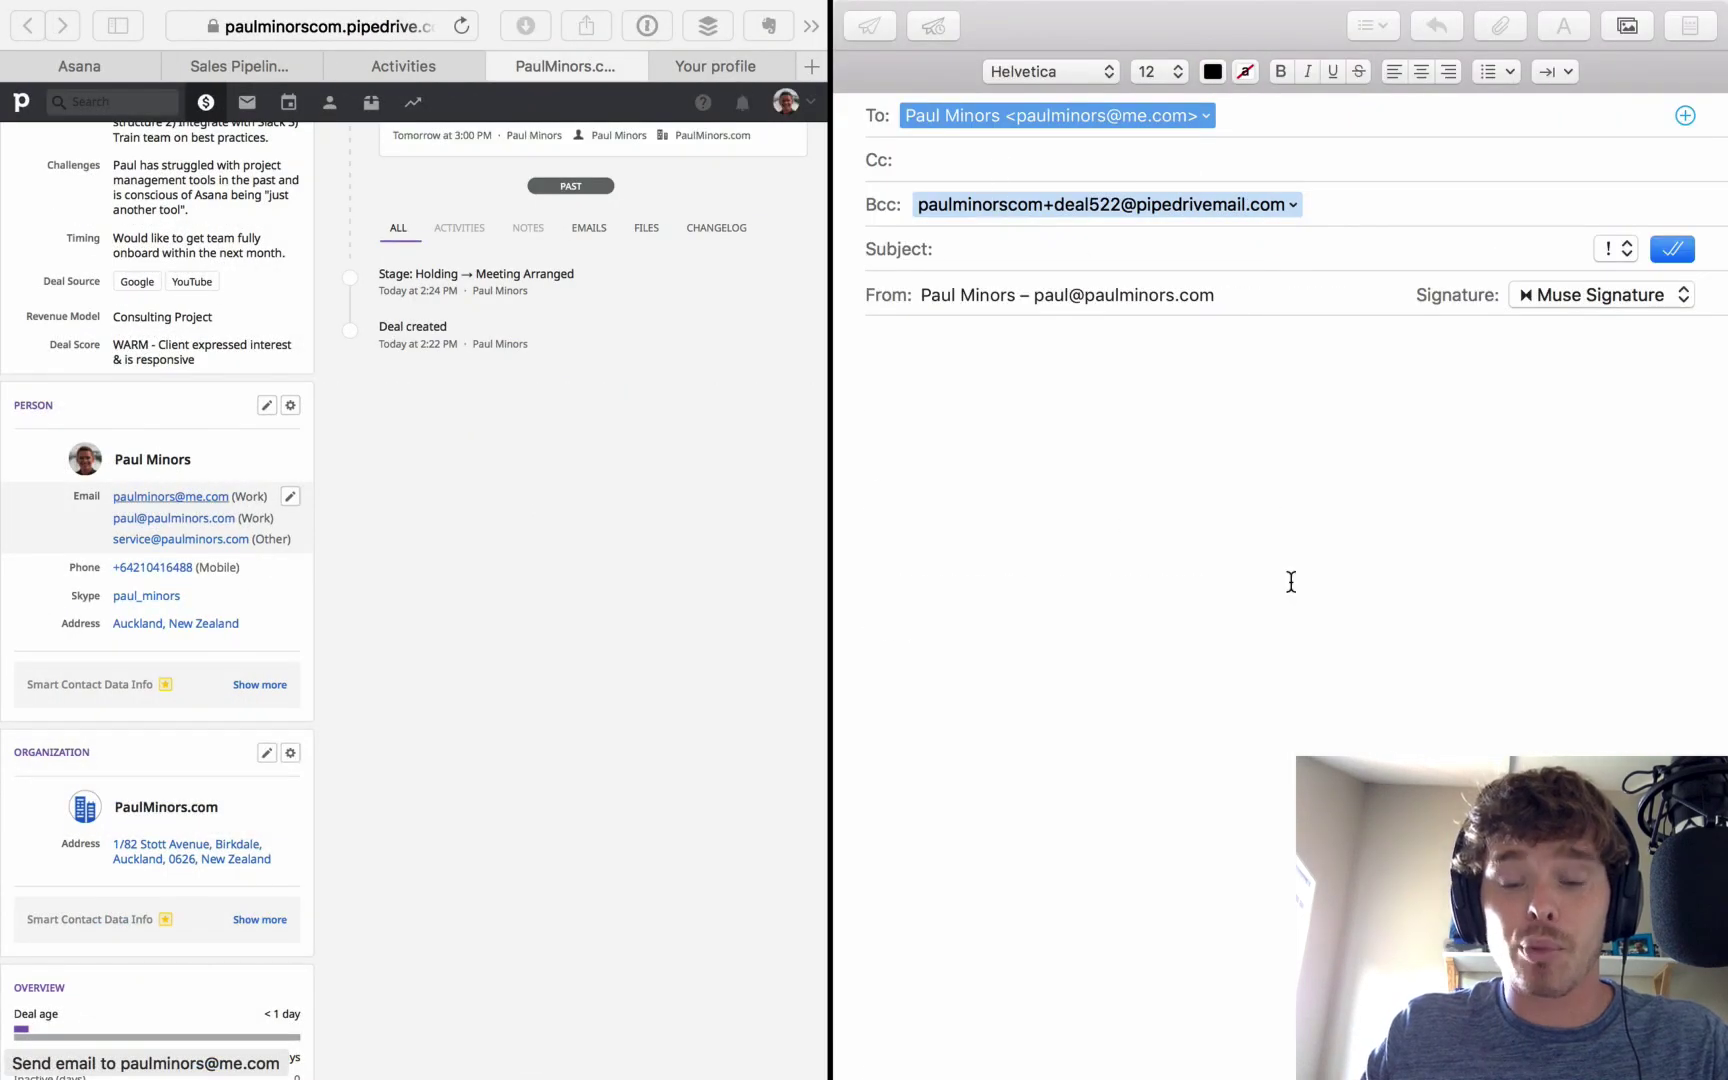
Step: Send the email with subject 'Test email' and body 'test email'
left_click(987, 251)
type("Test email")
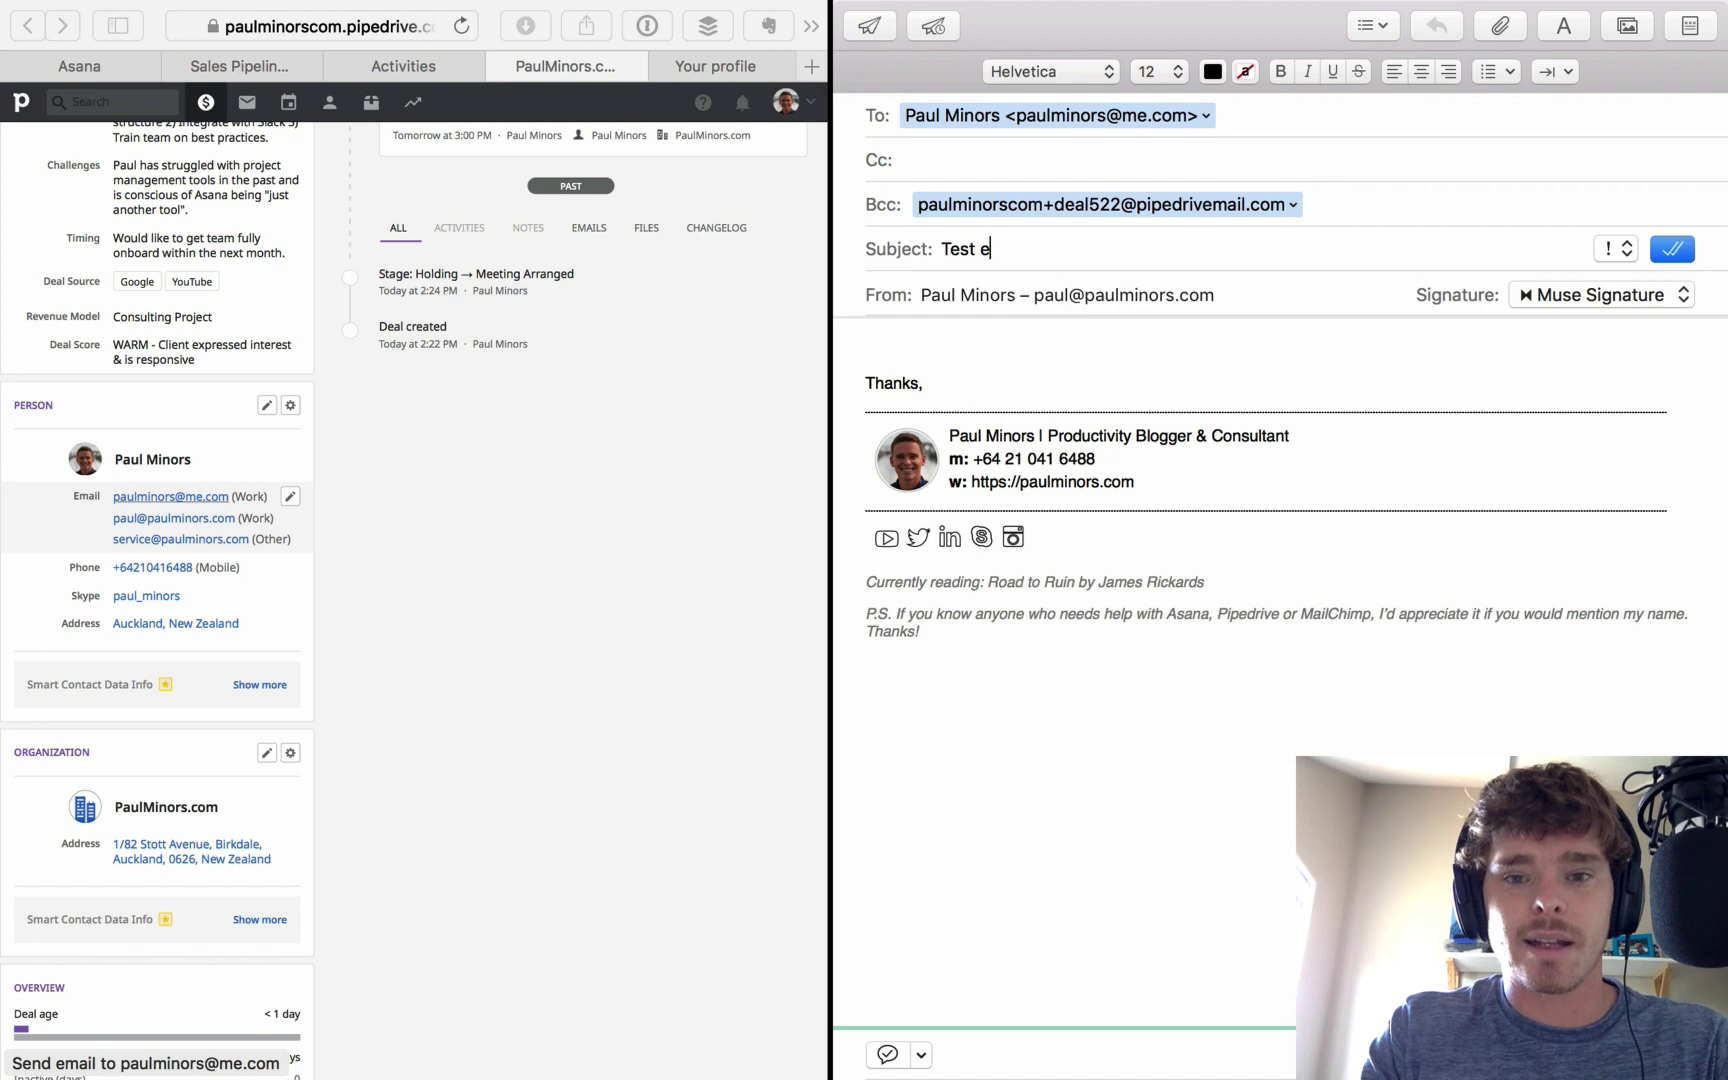
left_click(900, 331)
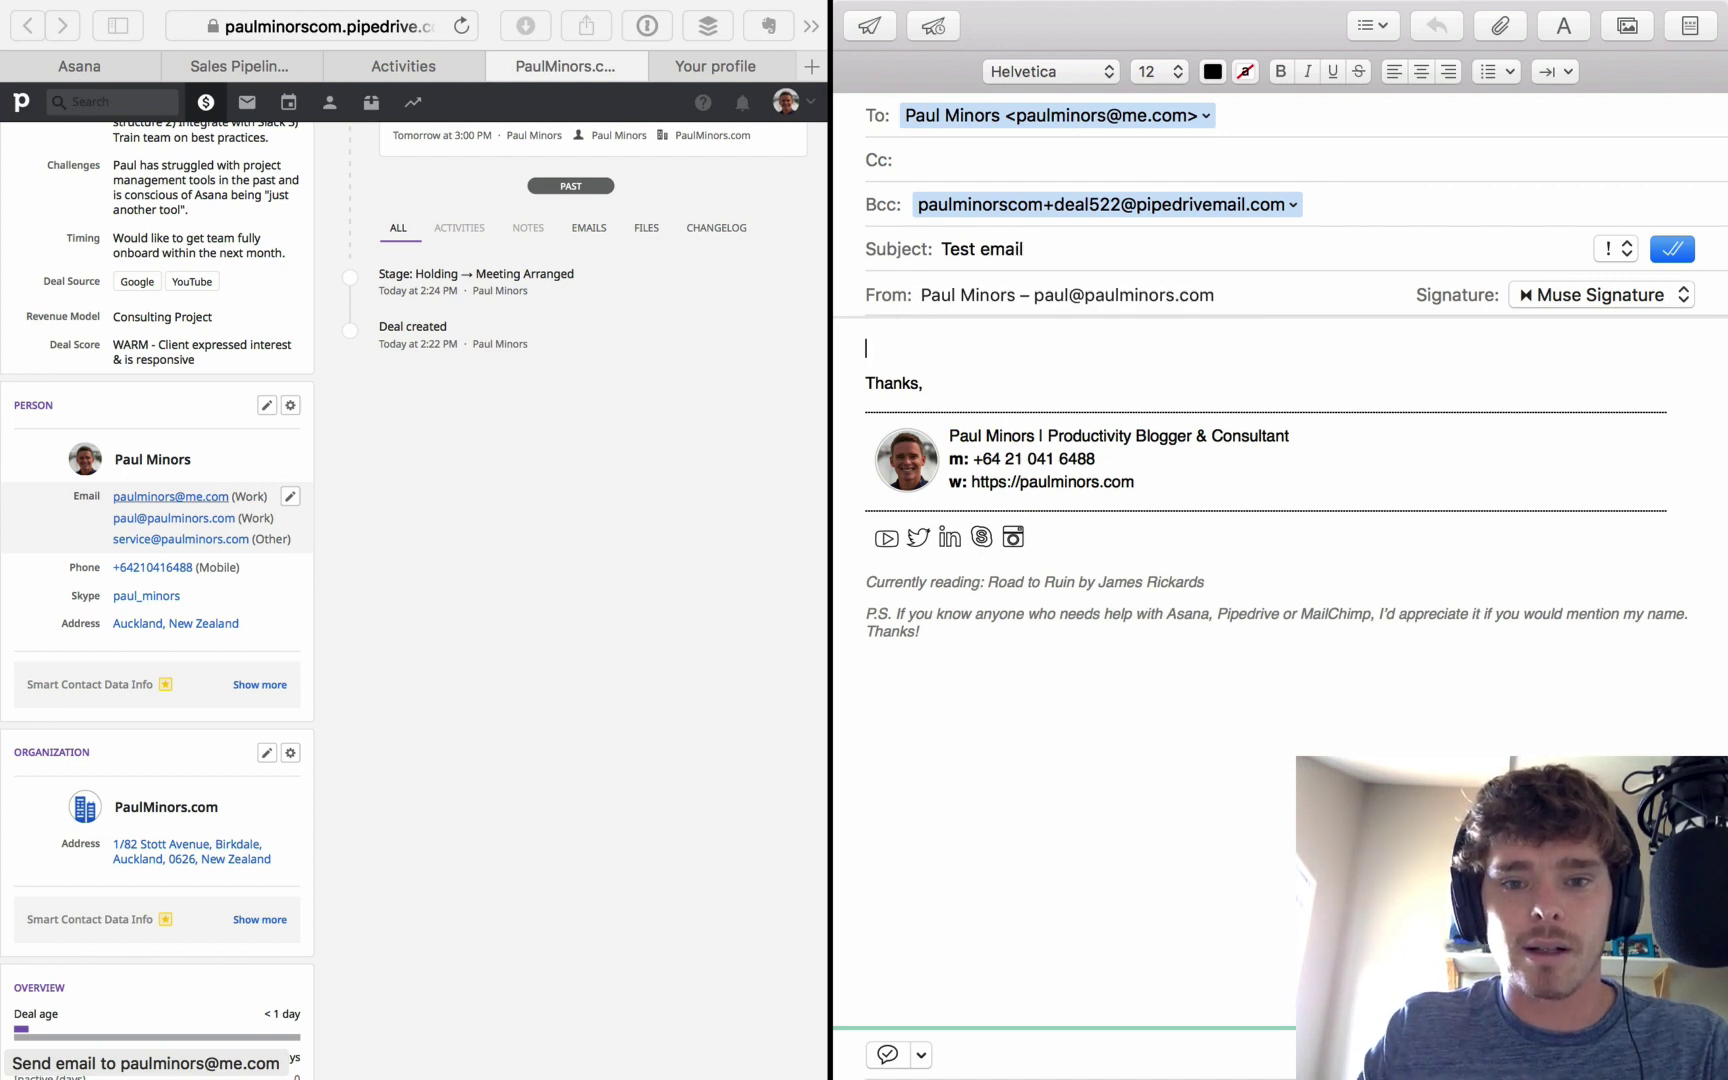
type("test email")
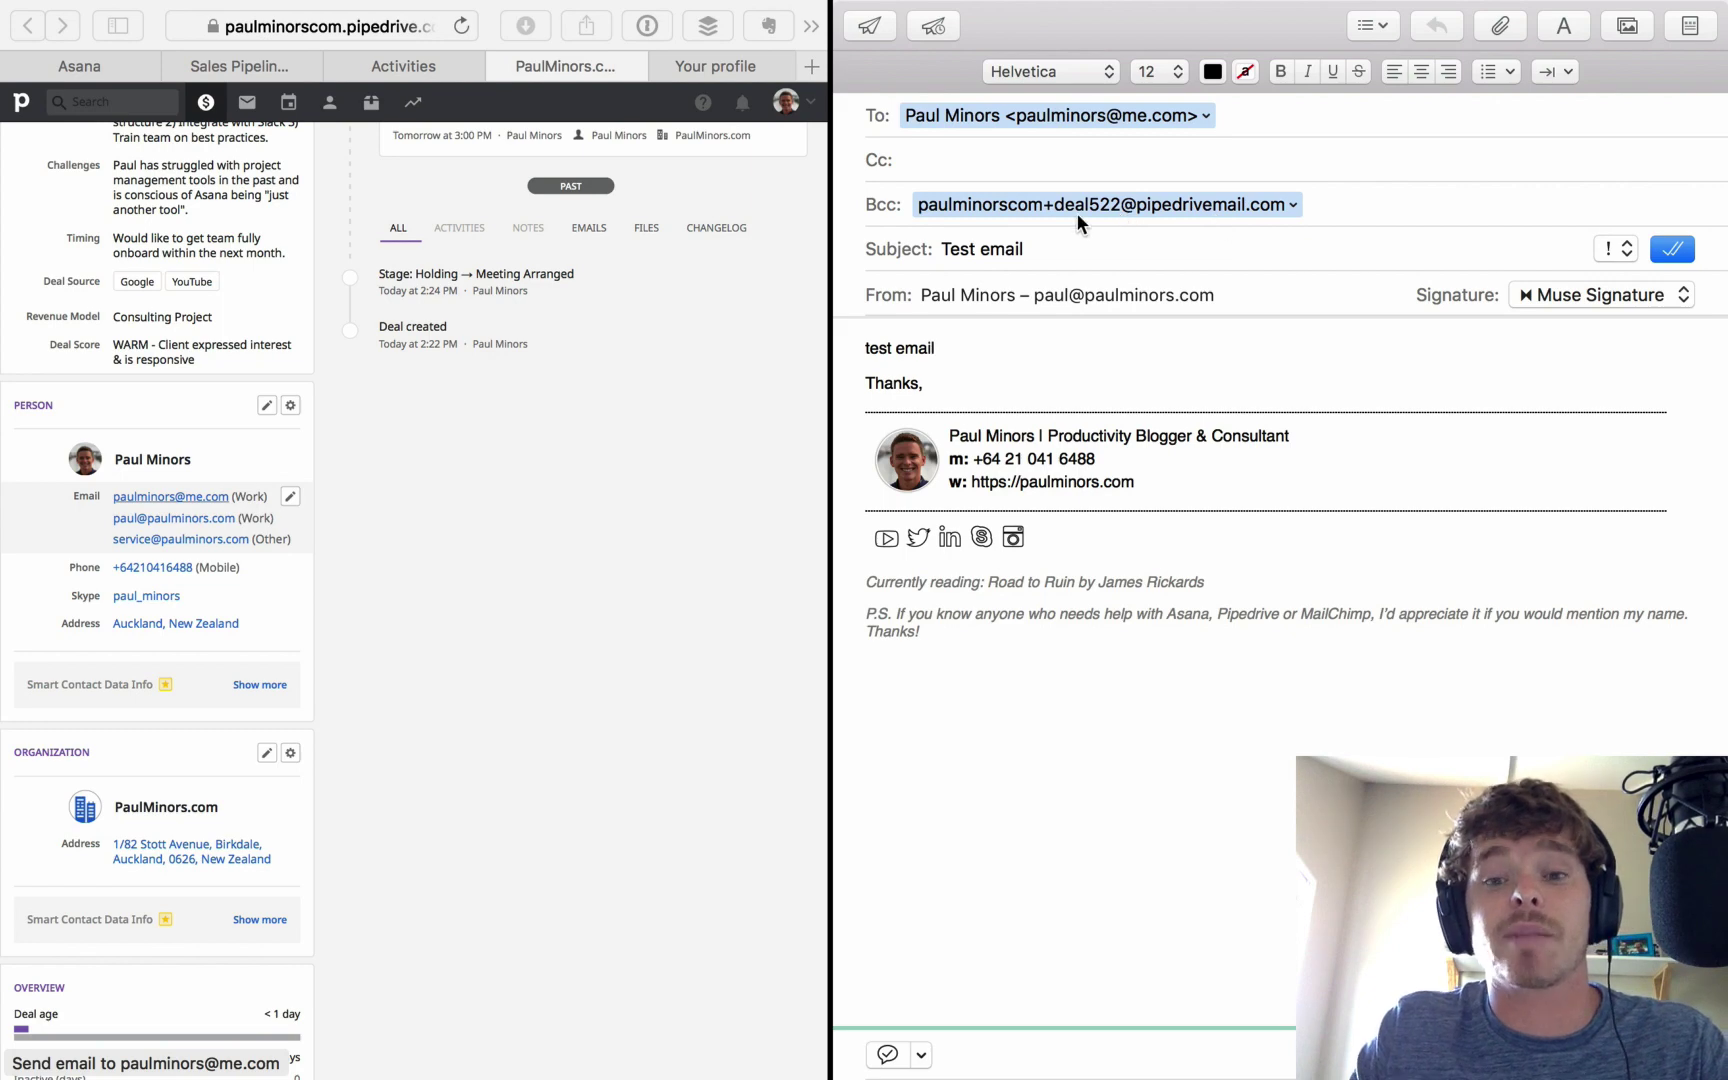
left_click(869, 26)
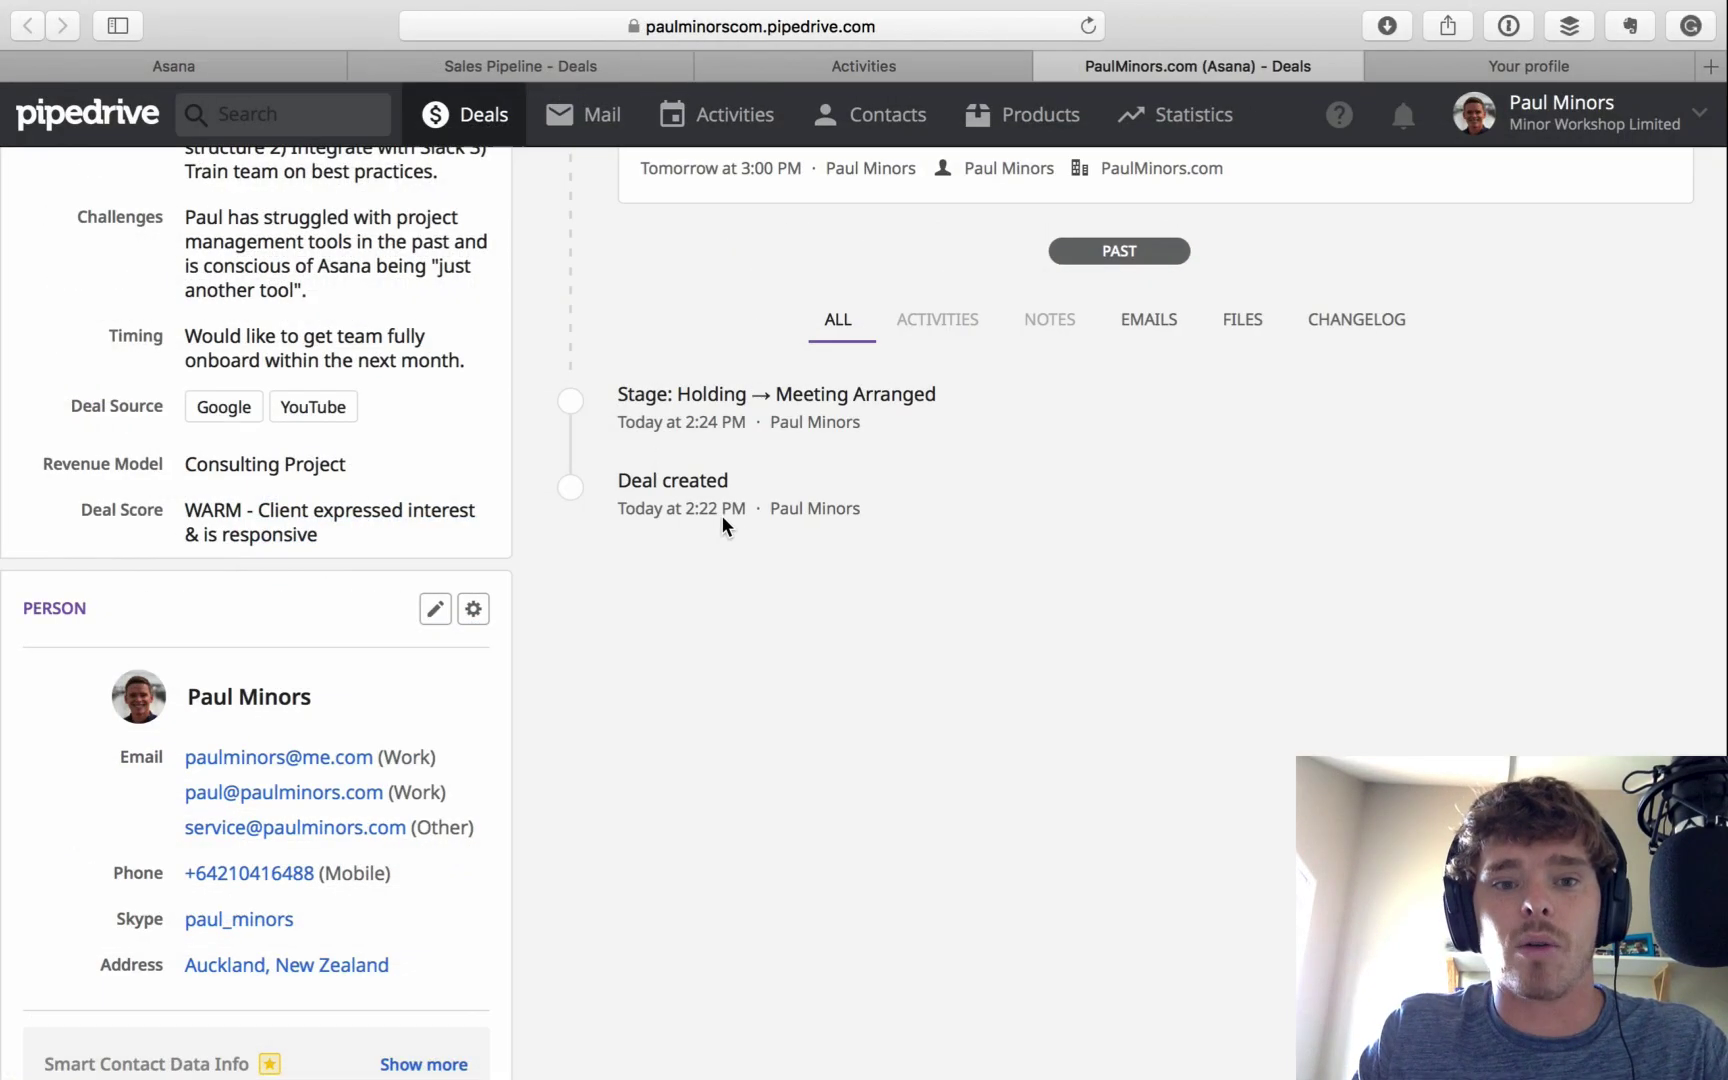
Step: Scroll the Asana deal page back to the top and bring up the Evernote tips checklist
scroll(960, 700, "up", 5)
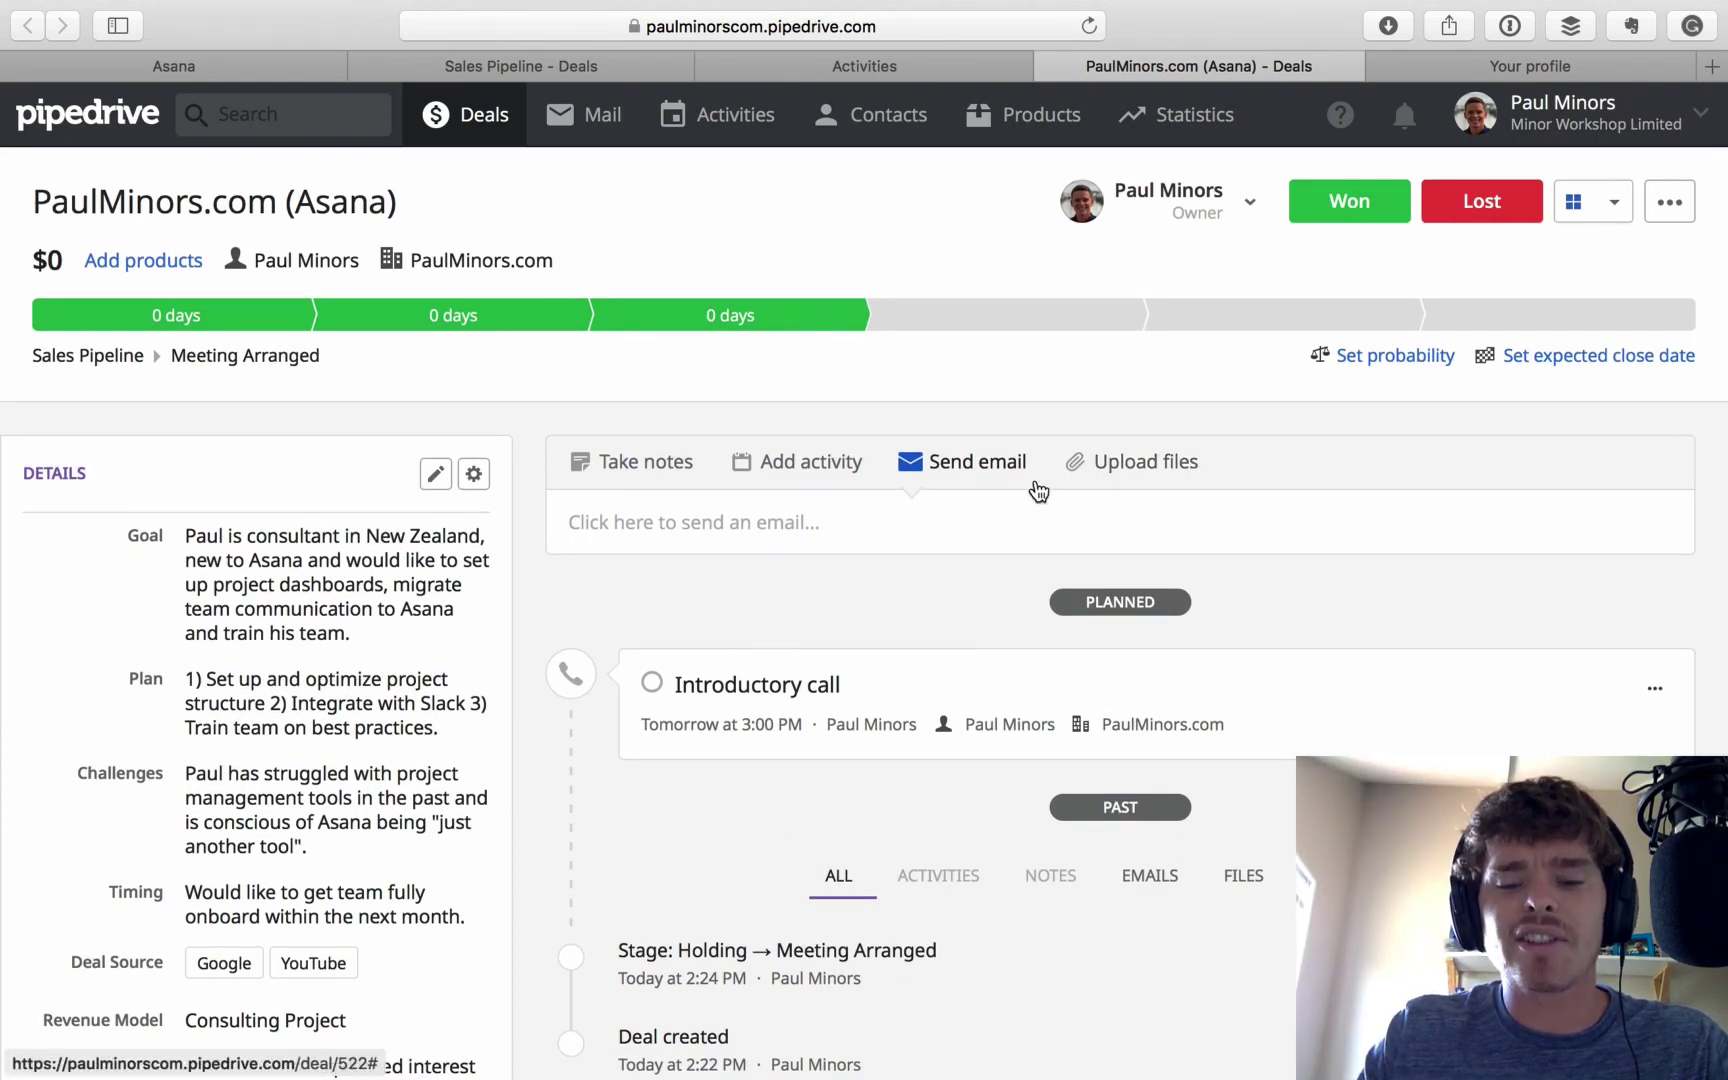
scroll(1035, 487, "down", 1)
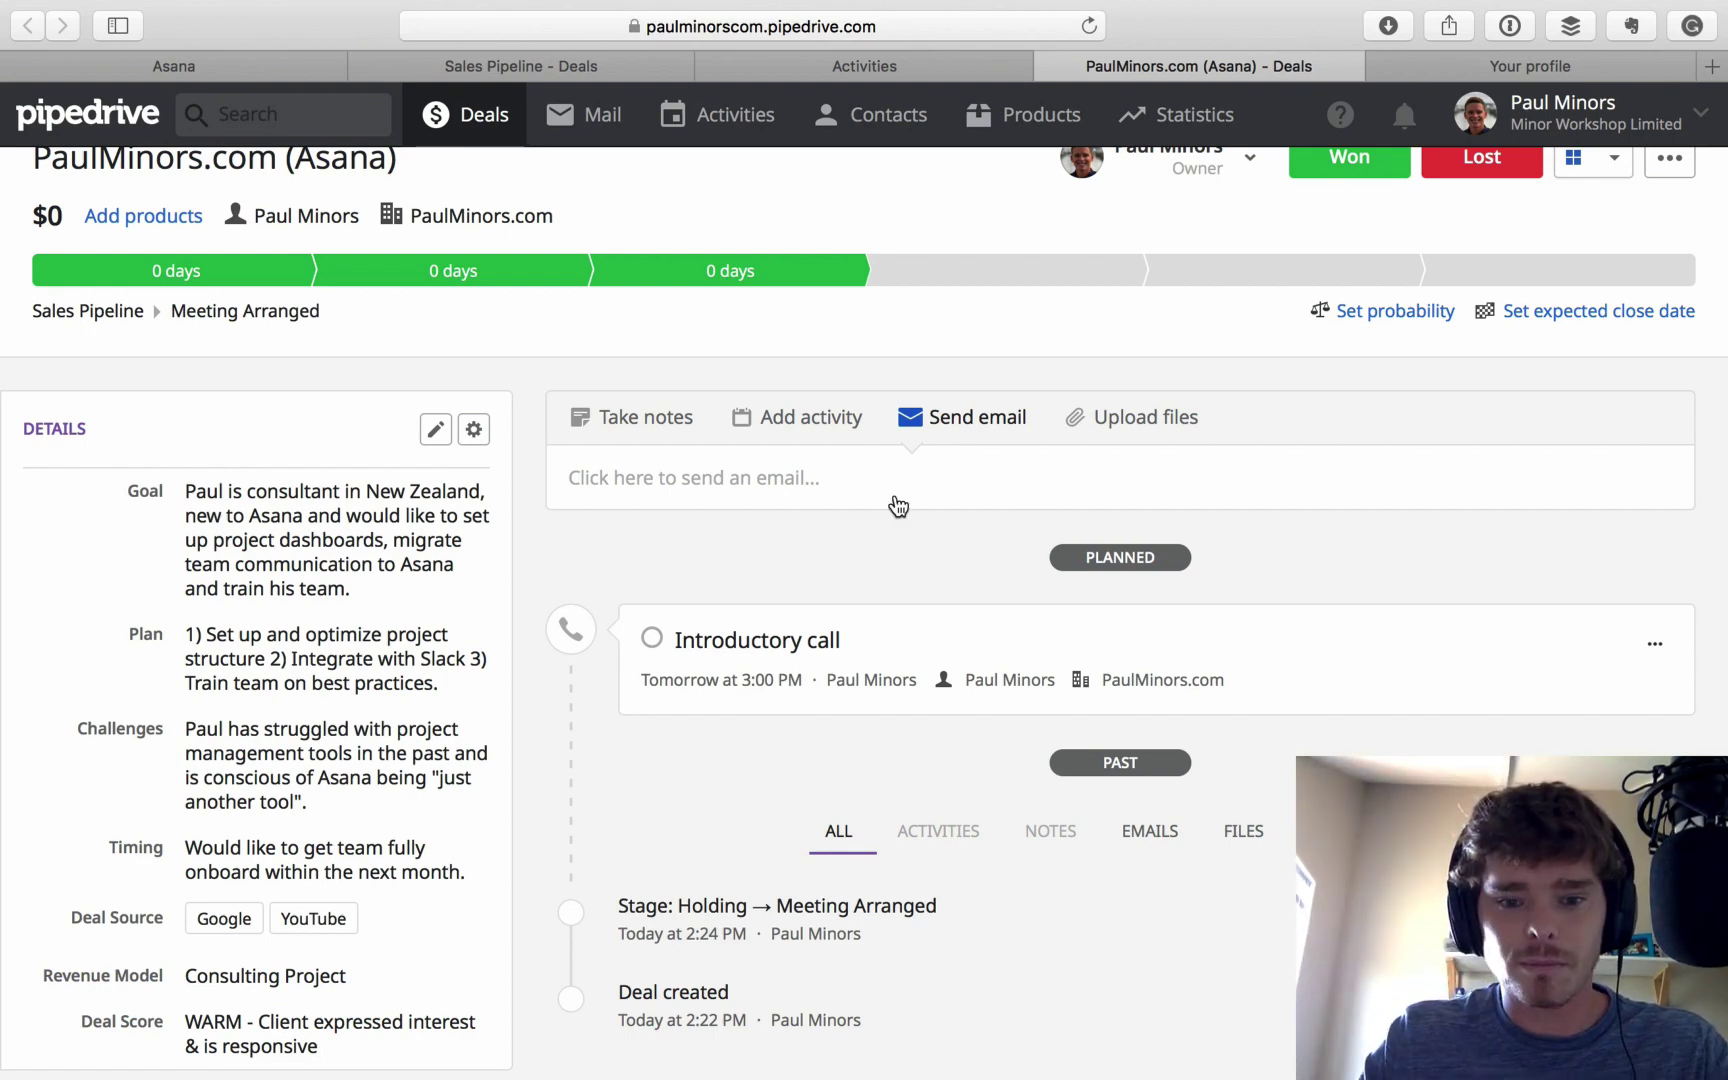
scroll(870, 560, "down", 5)
scroll(838, 620, "up", 5)
scroll(828, 595, "up", 1)
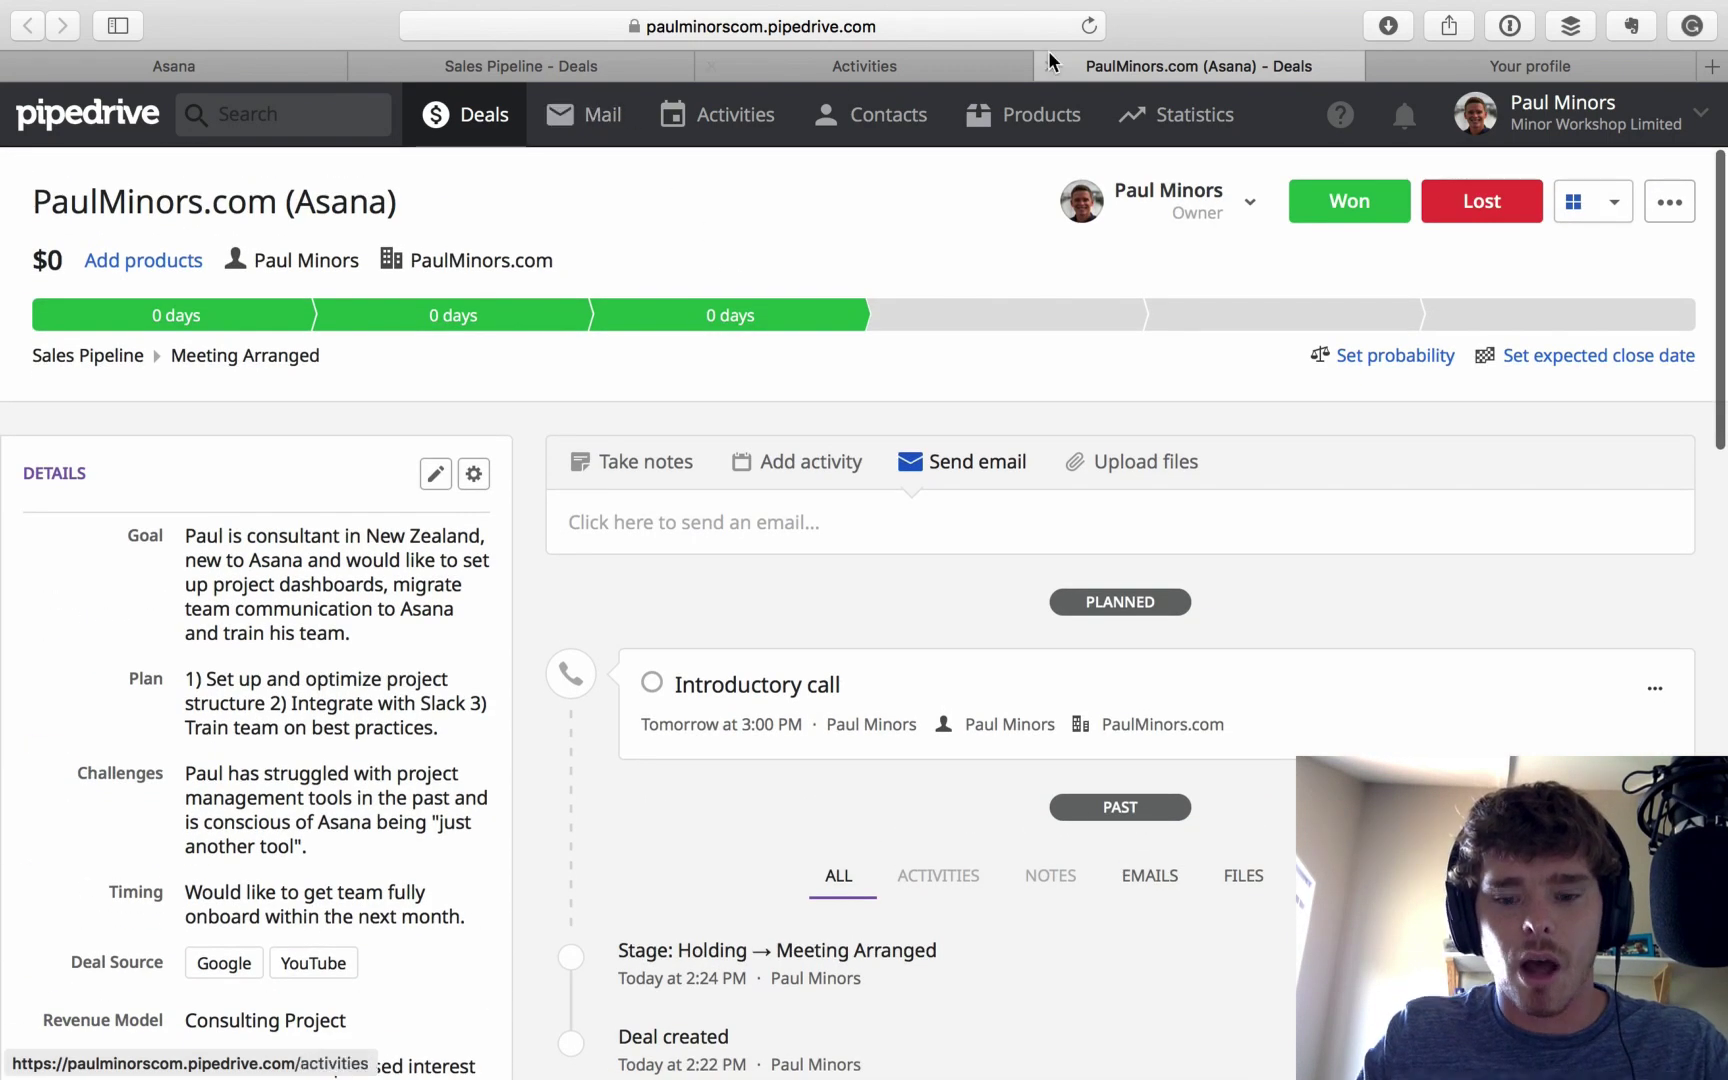
key("super+shift+e")
Step: Highlight the tip about keeping good notes on deals, then close the Evernote checklist
left_click(1506, 252)
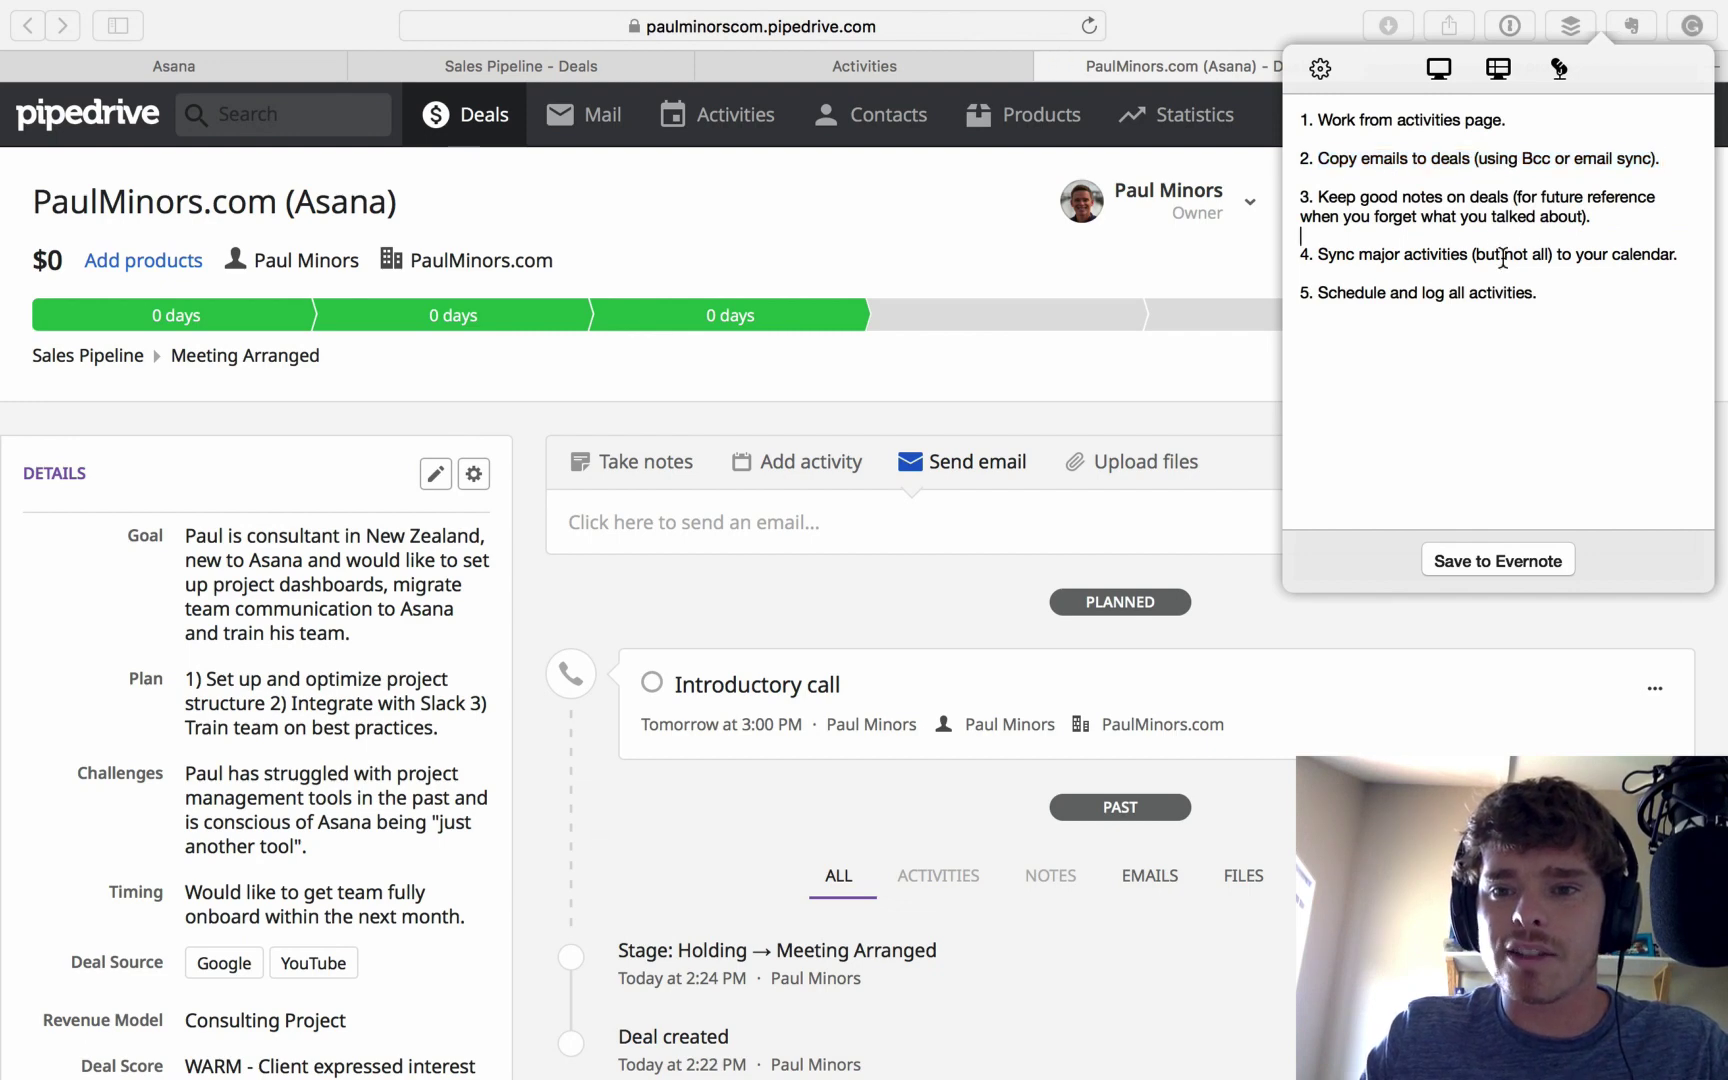
left_click_drag(1304, 190, 1563, 204)
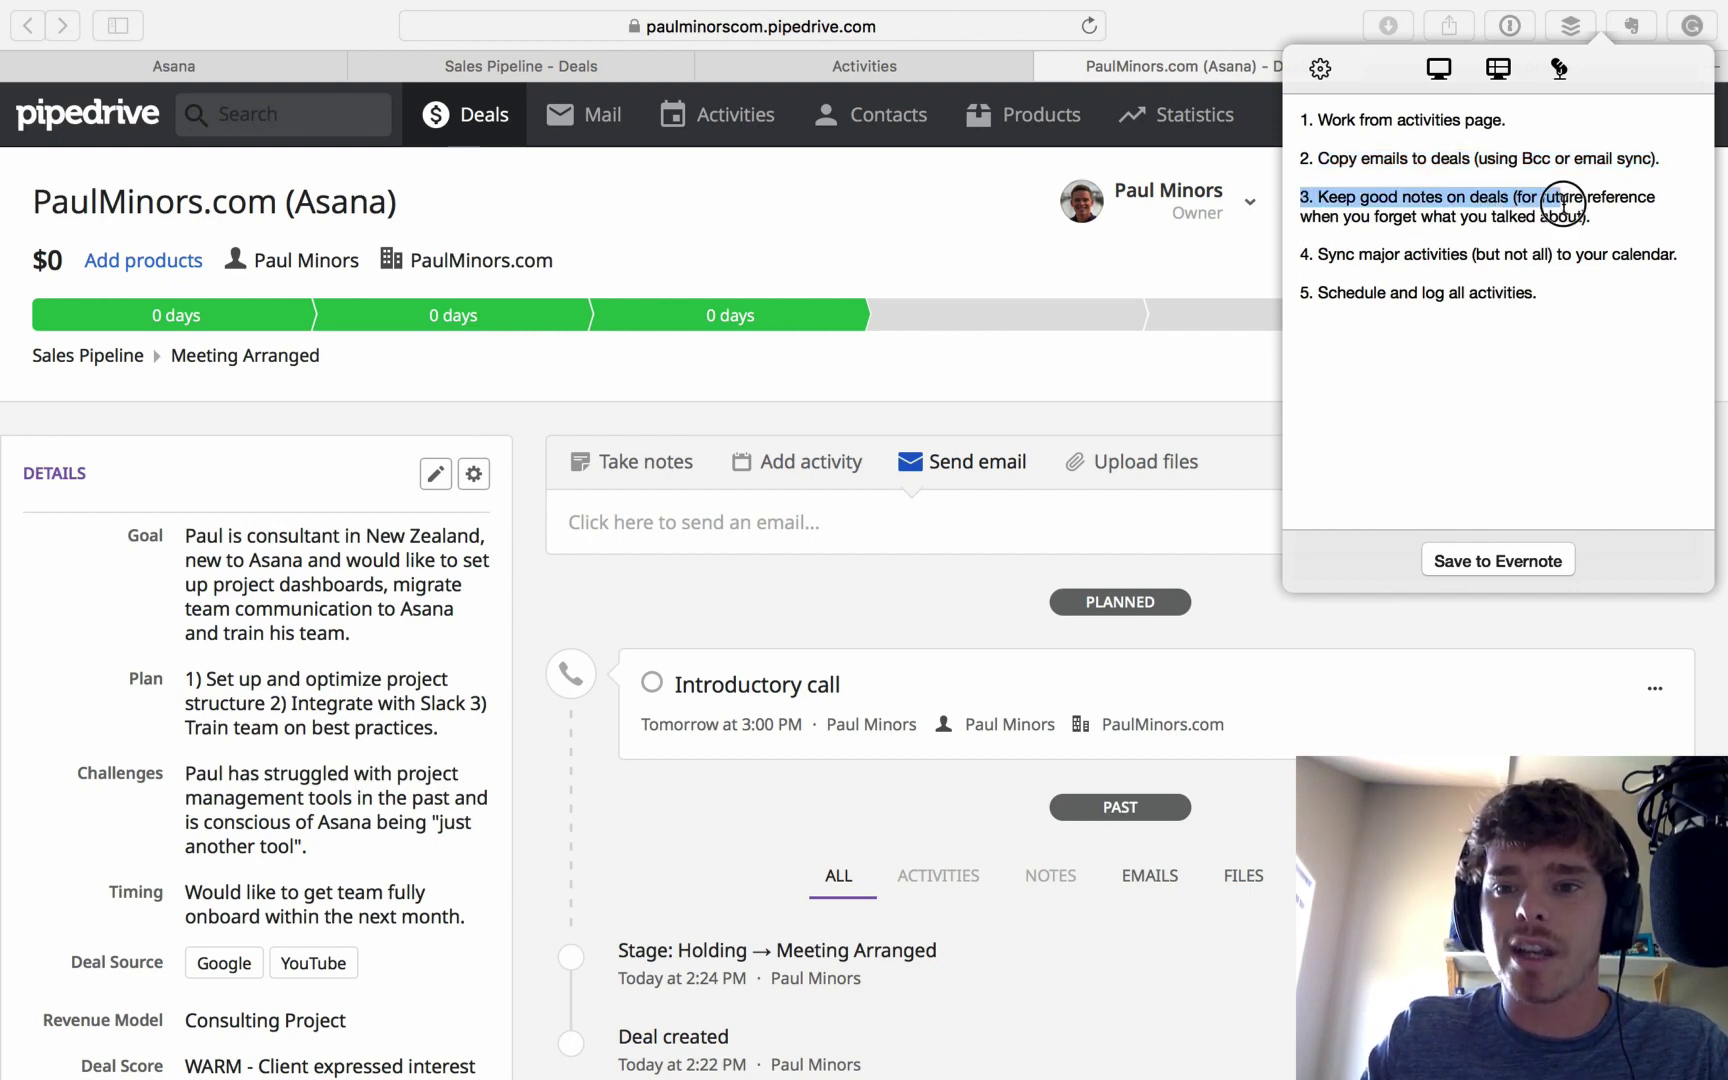
left_click(1518, 210)
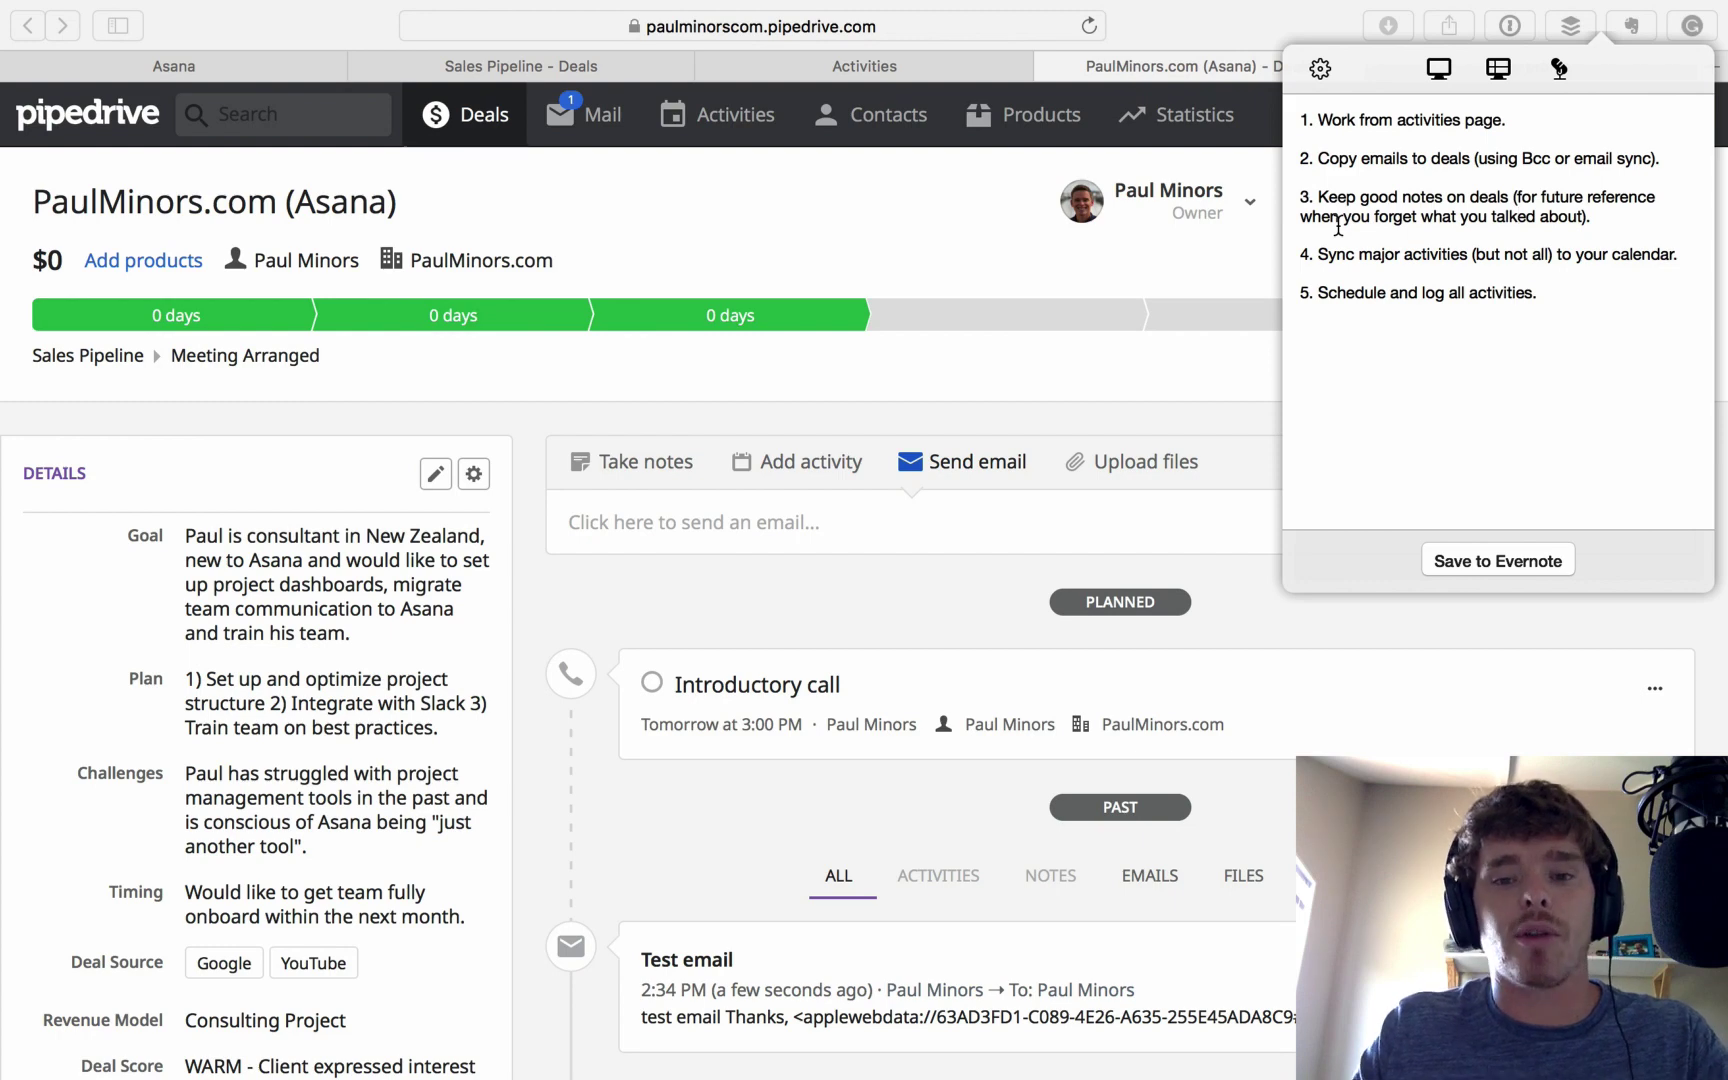
left_click(918, 212)
scroll(917, 570, "down", 5)
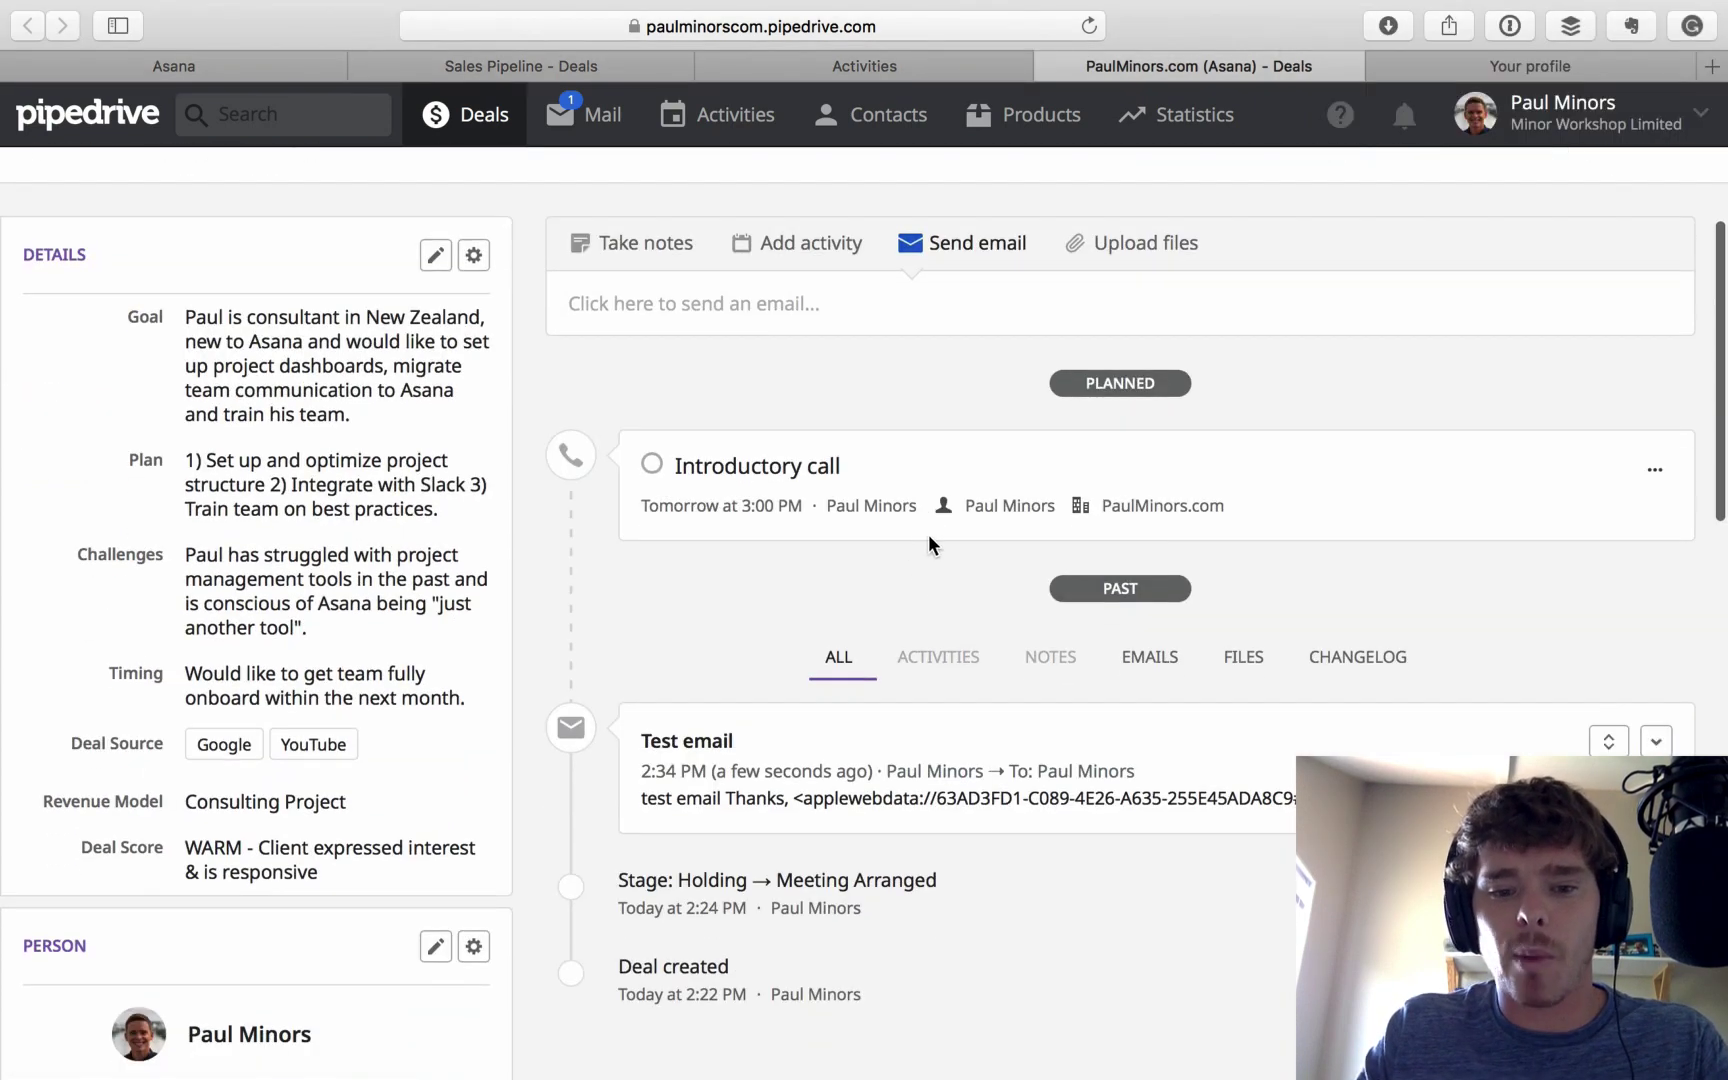
left_click(1608, 741)
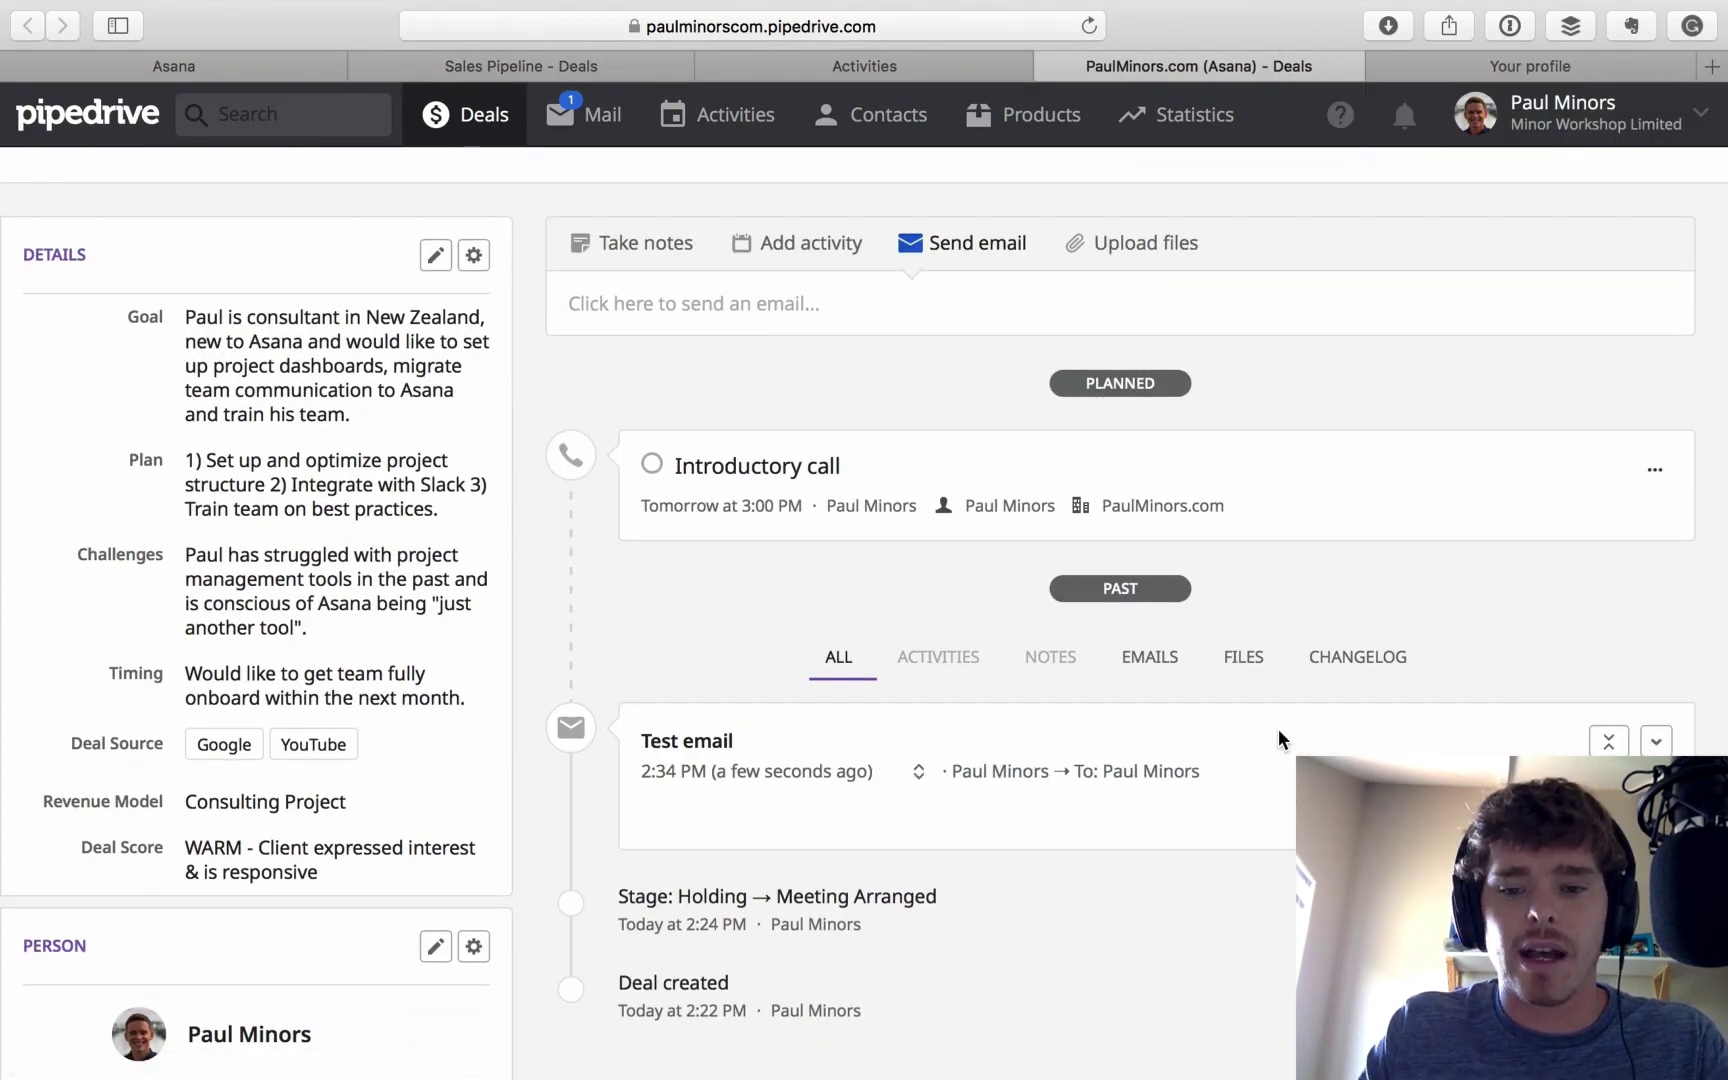
scroll(1276, 730, "down", 5)
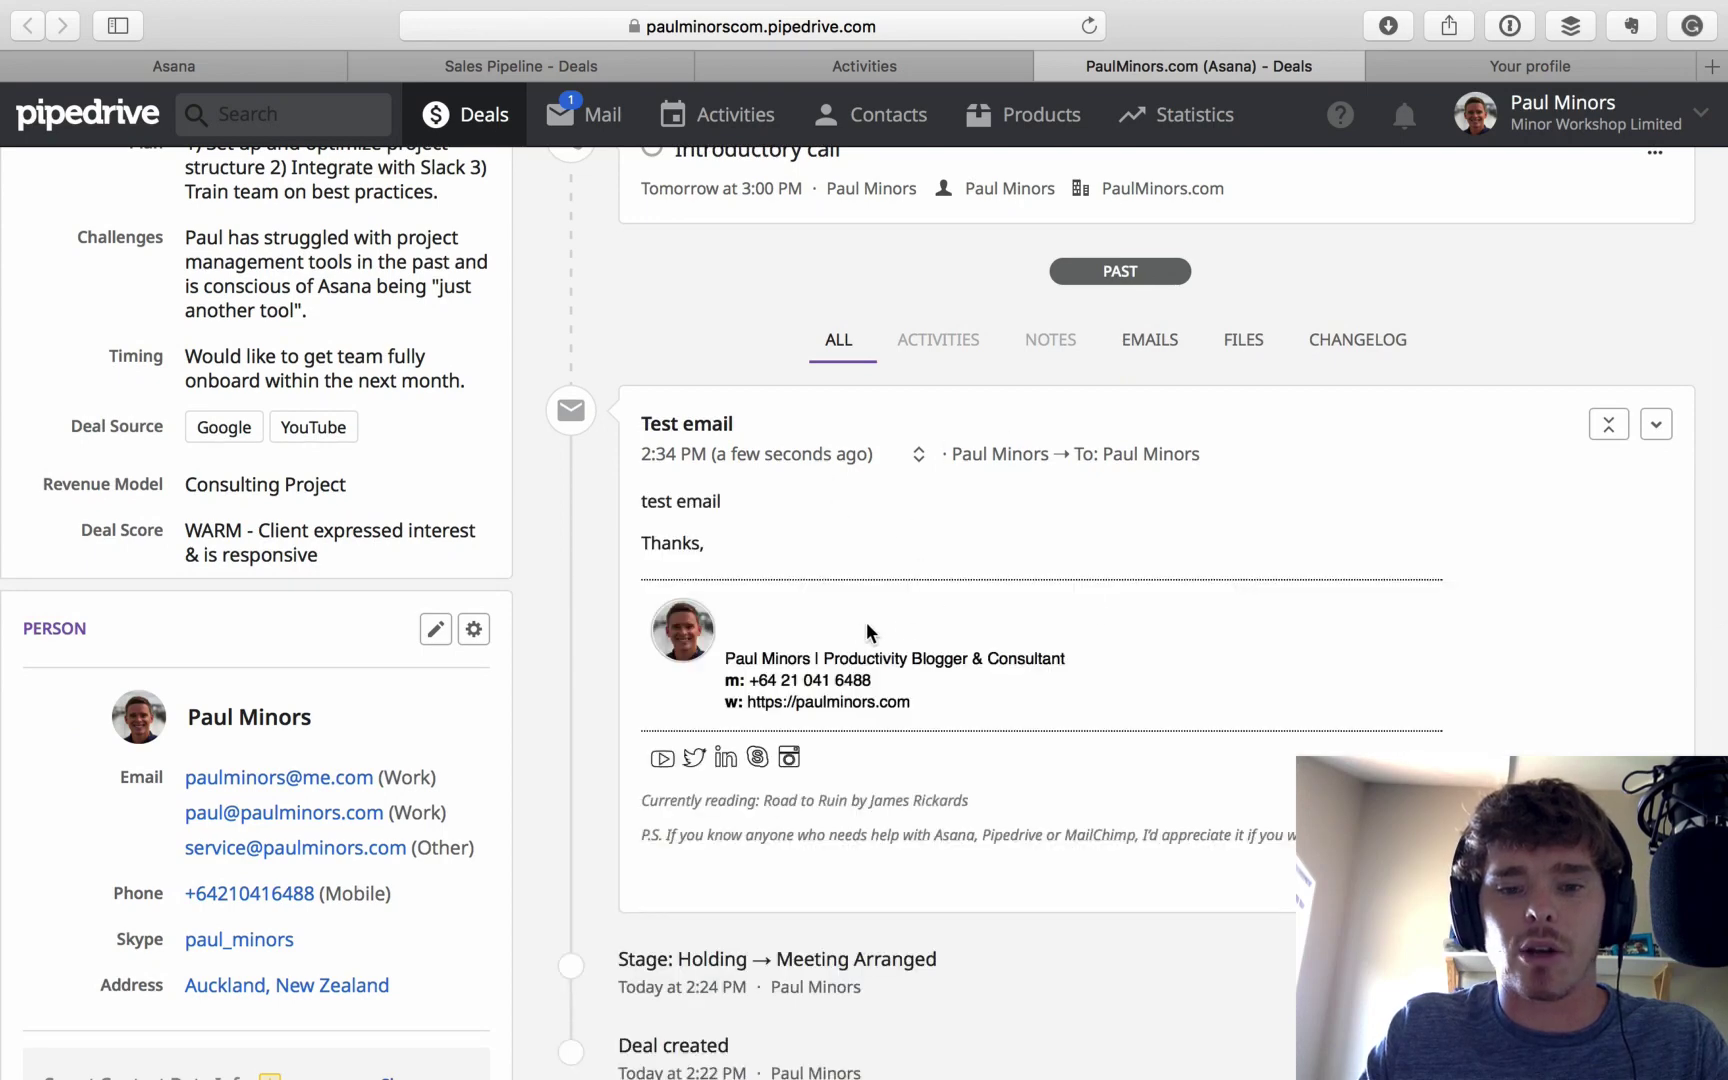
left_click(1608, 424)
scroll(1265, 608, "up", 8)
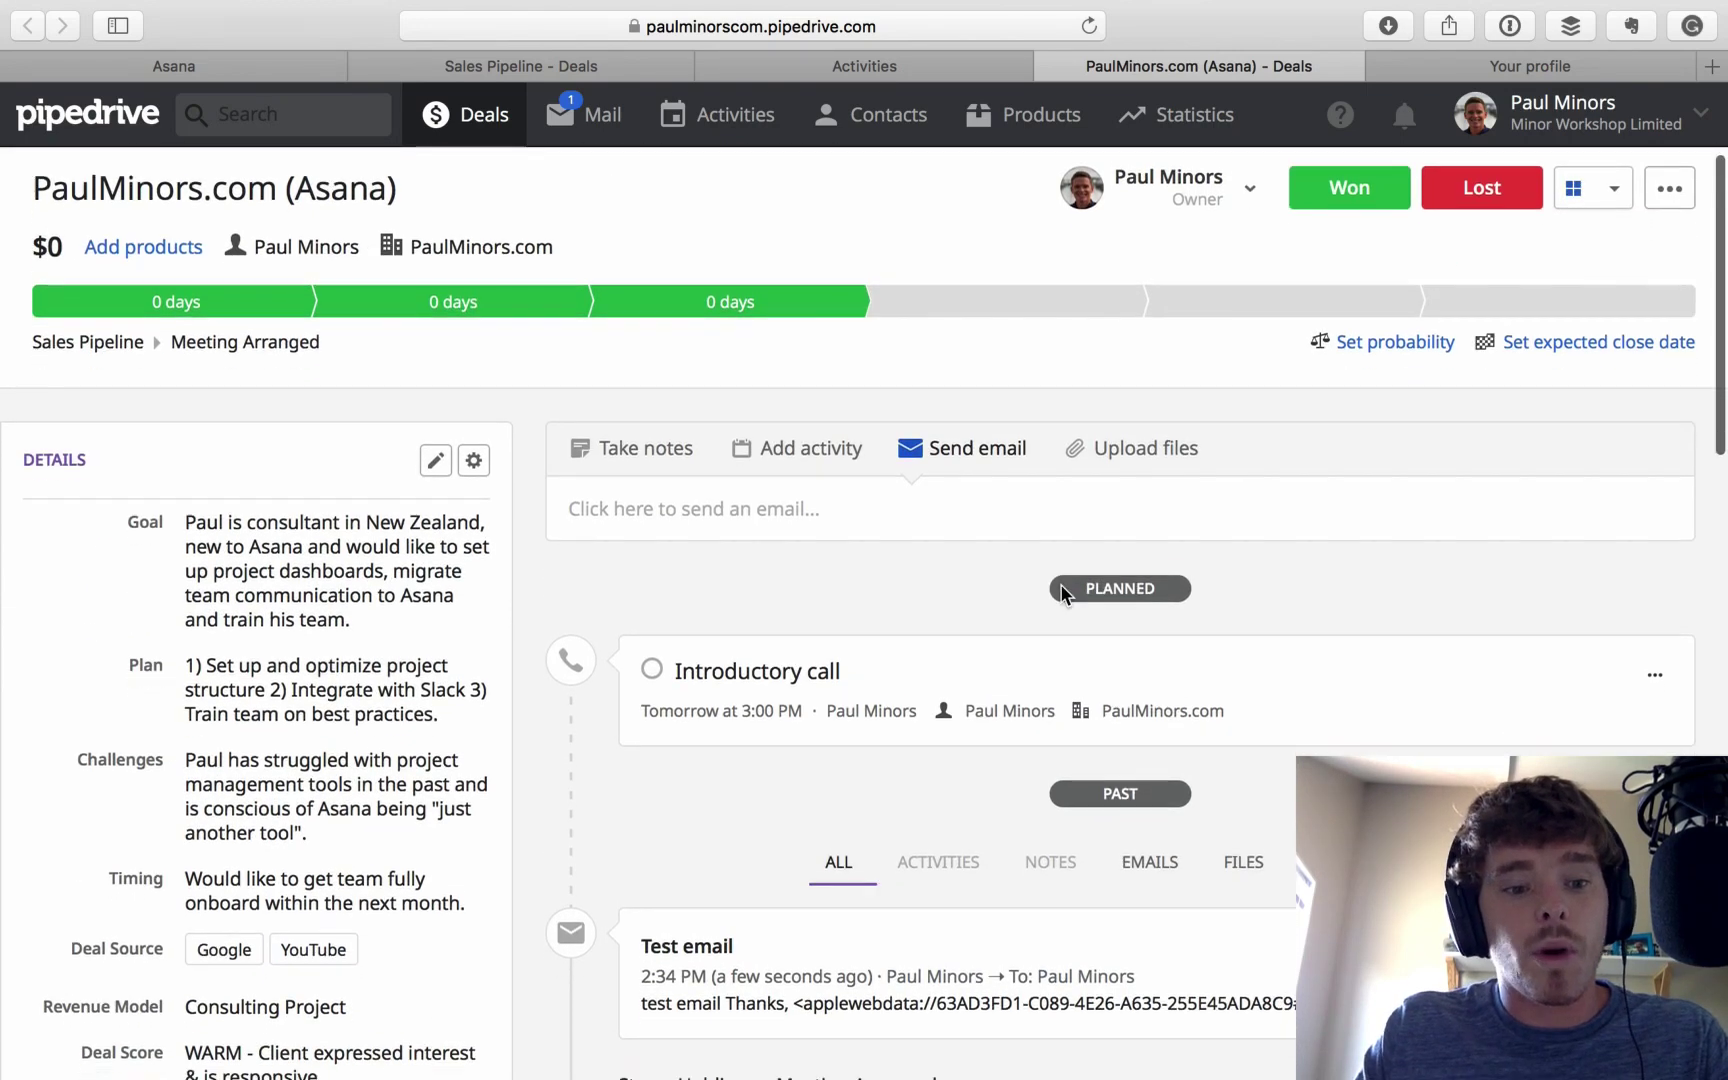
scroll(1062, 592, "down", 3)
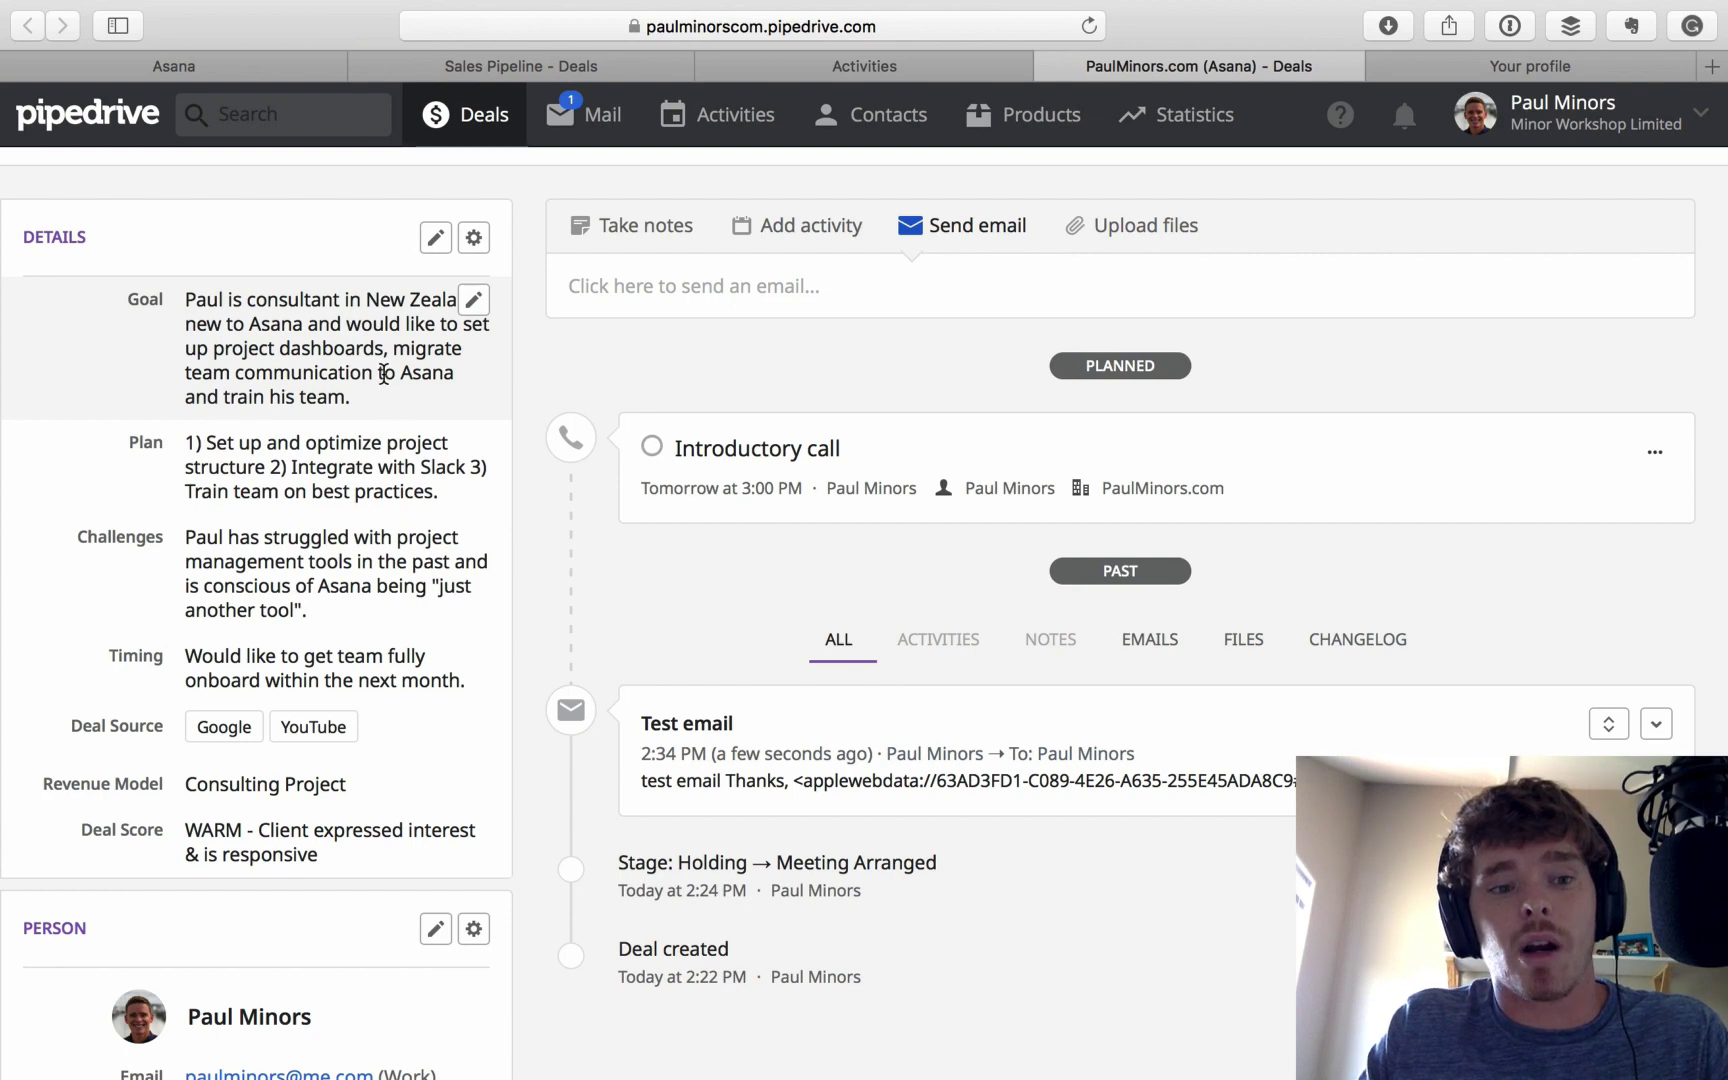
double_click(145, 298)
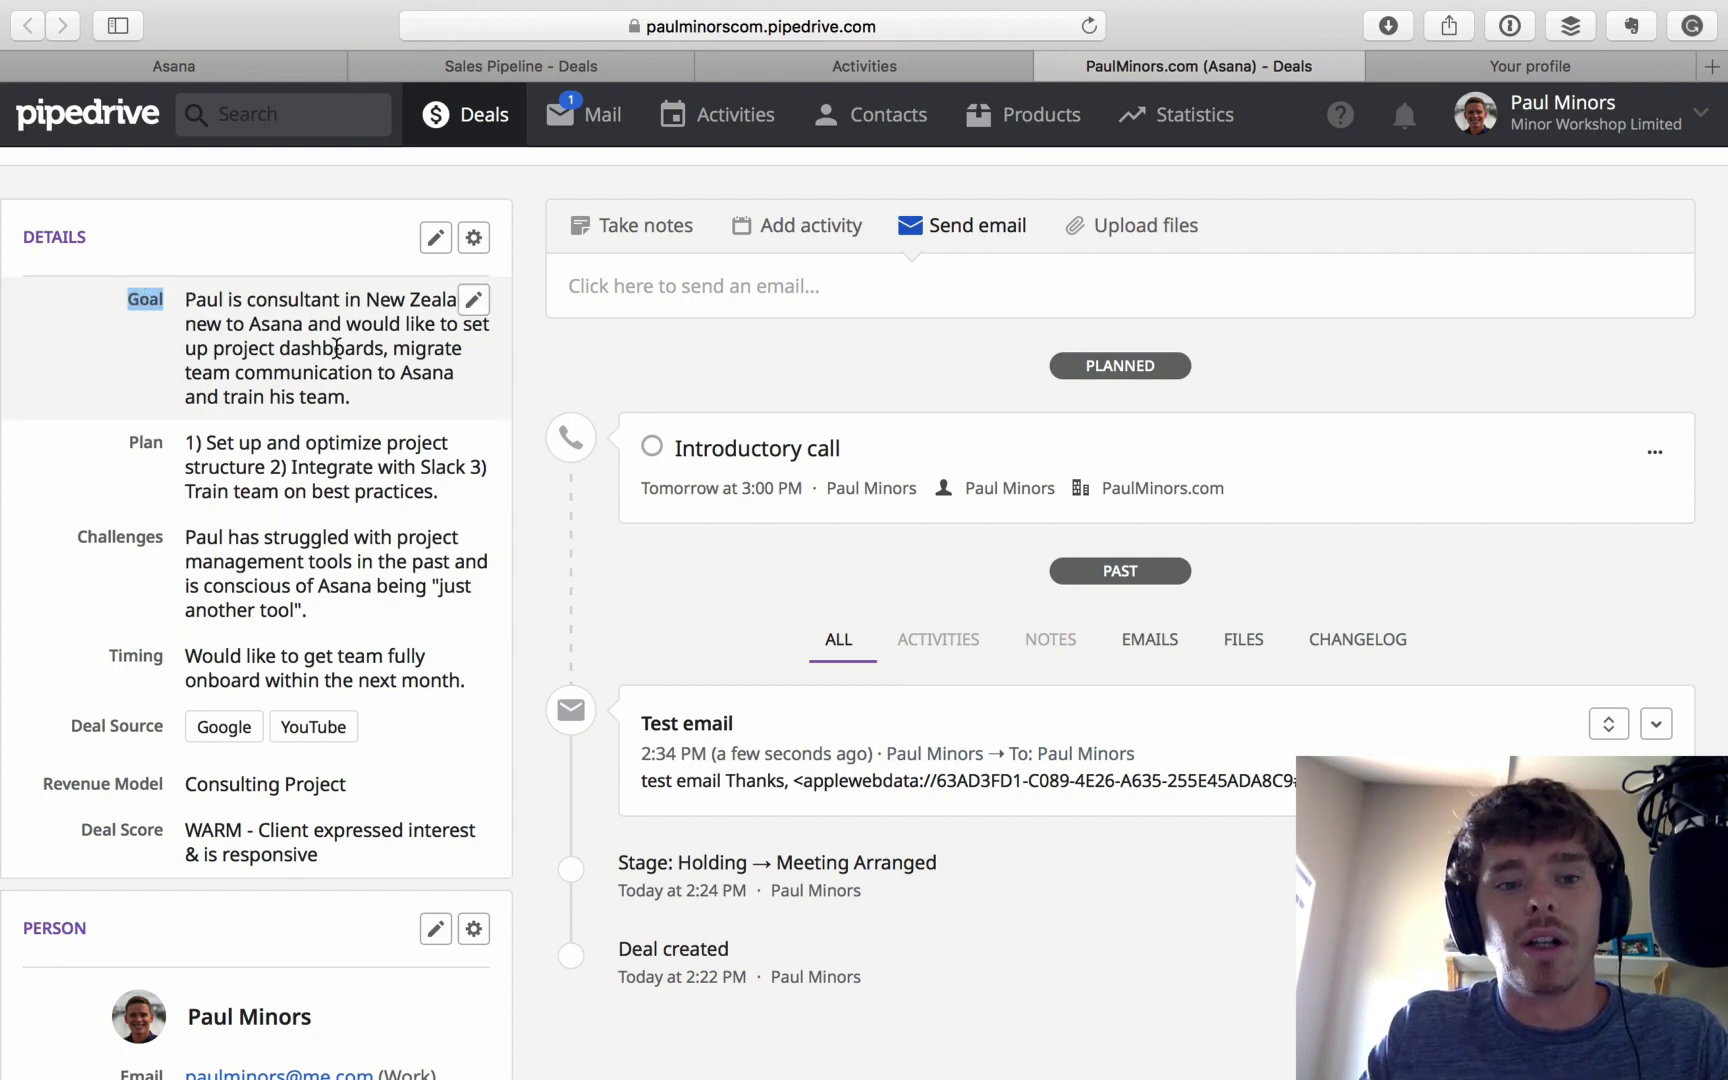
left_click(565, 378)
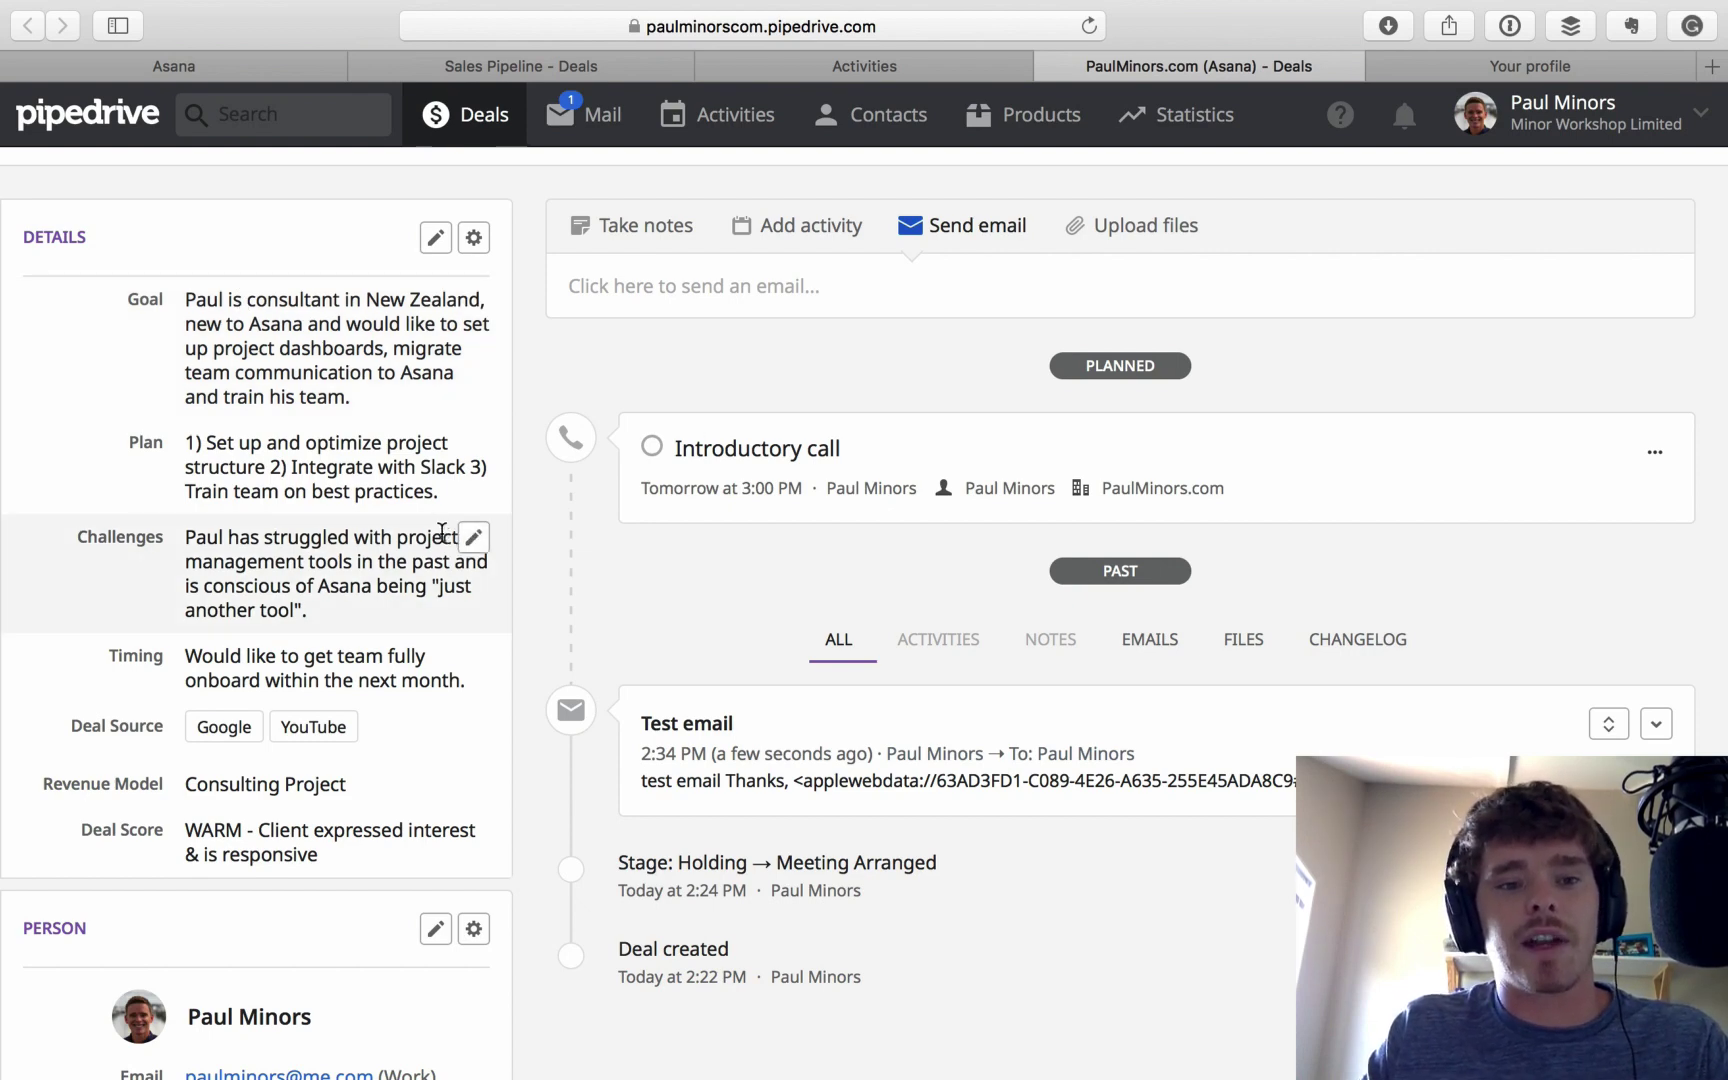
left_click_drag(140, 443, 192, 444)
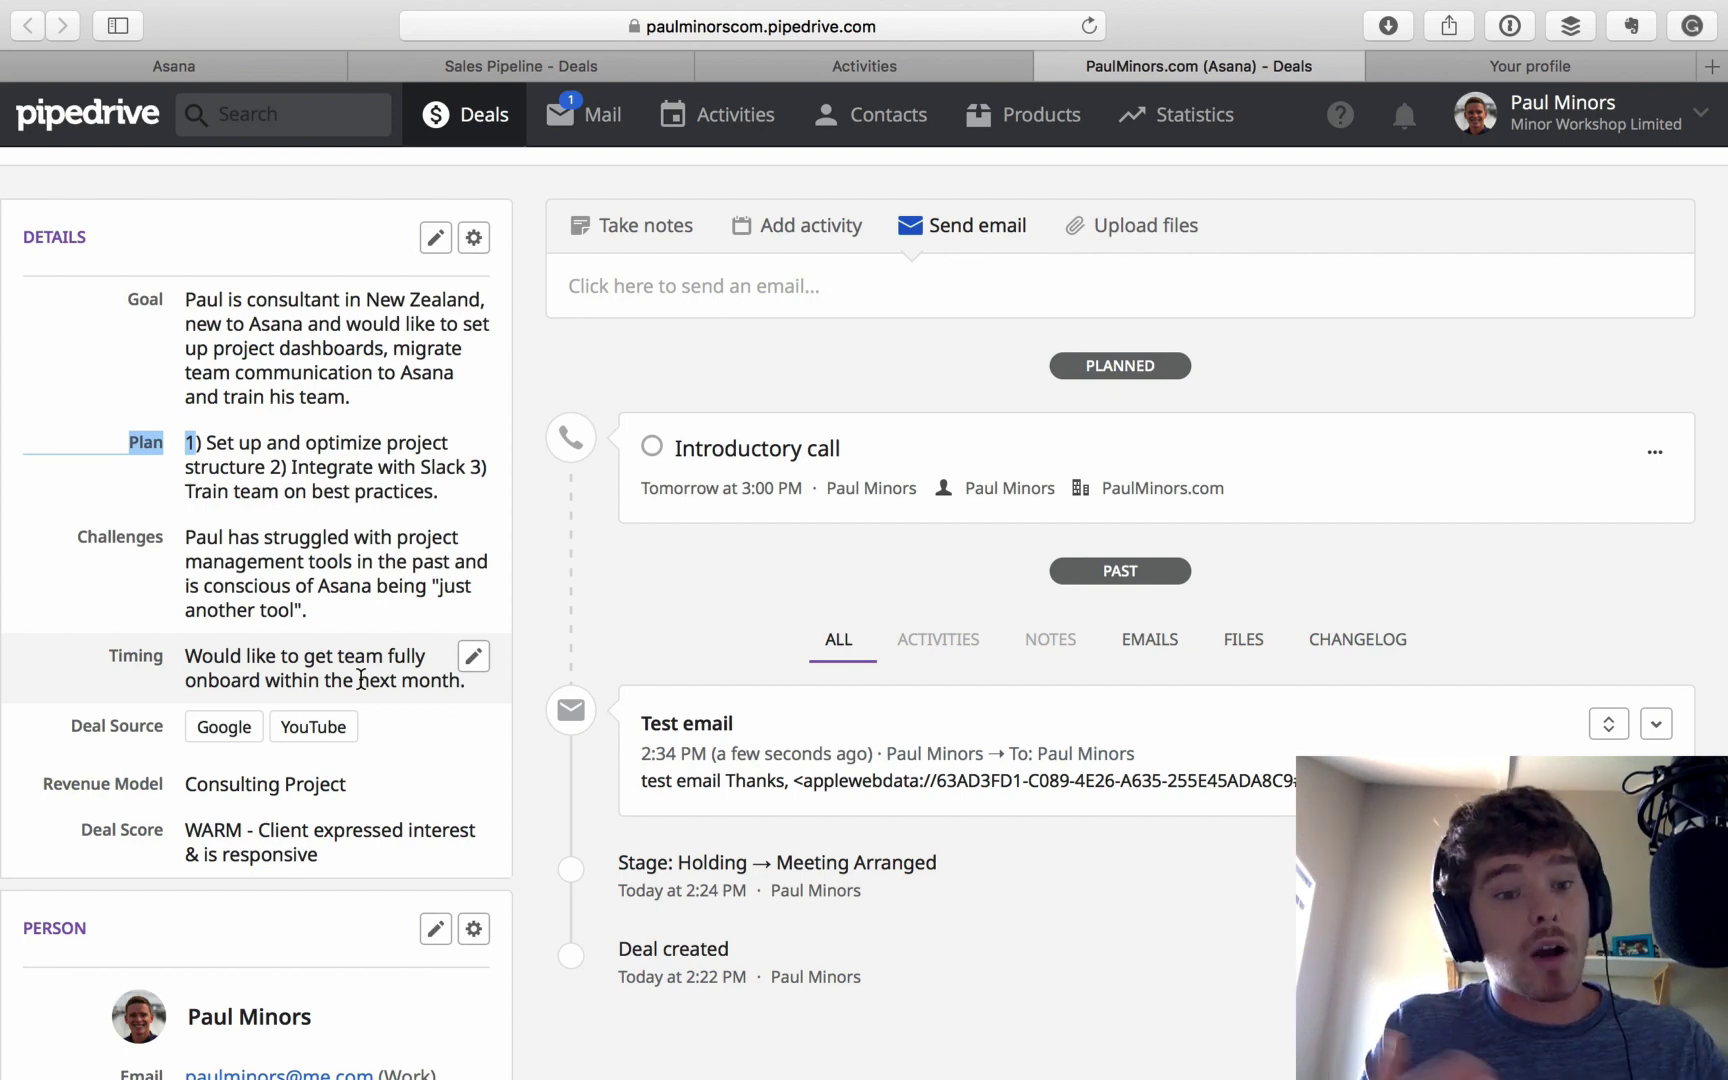
left_click(549, 508)
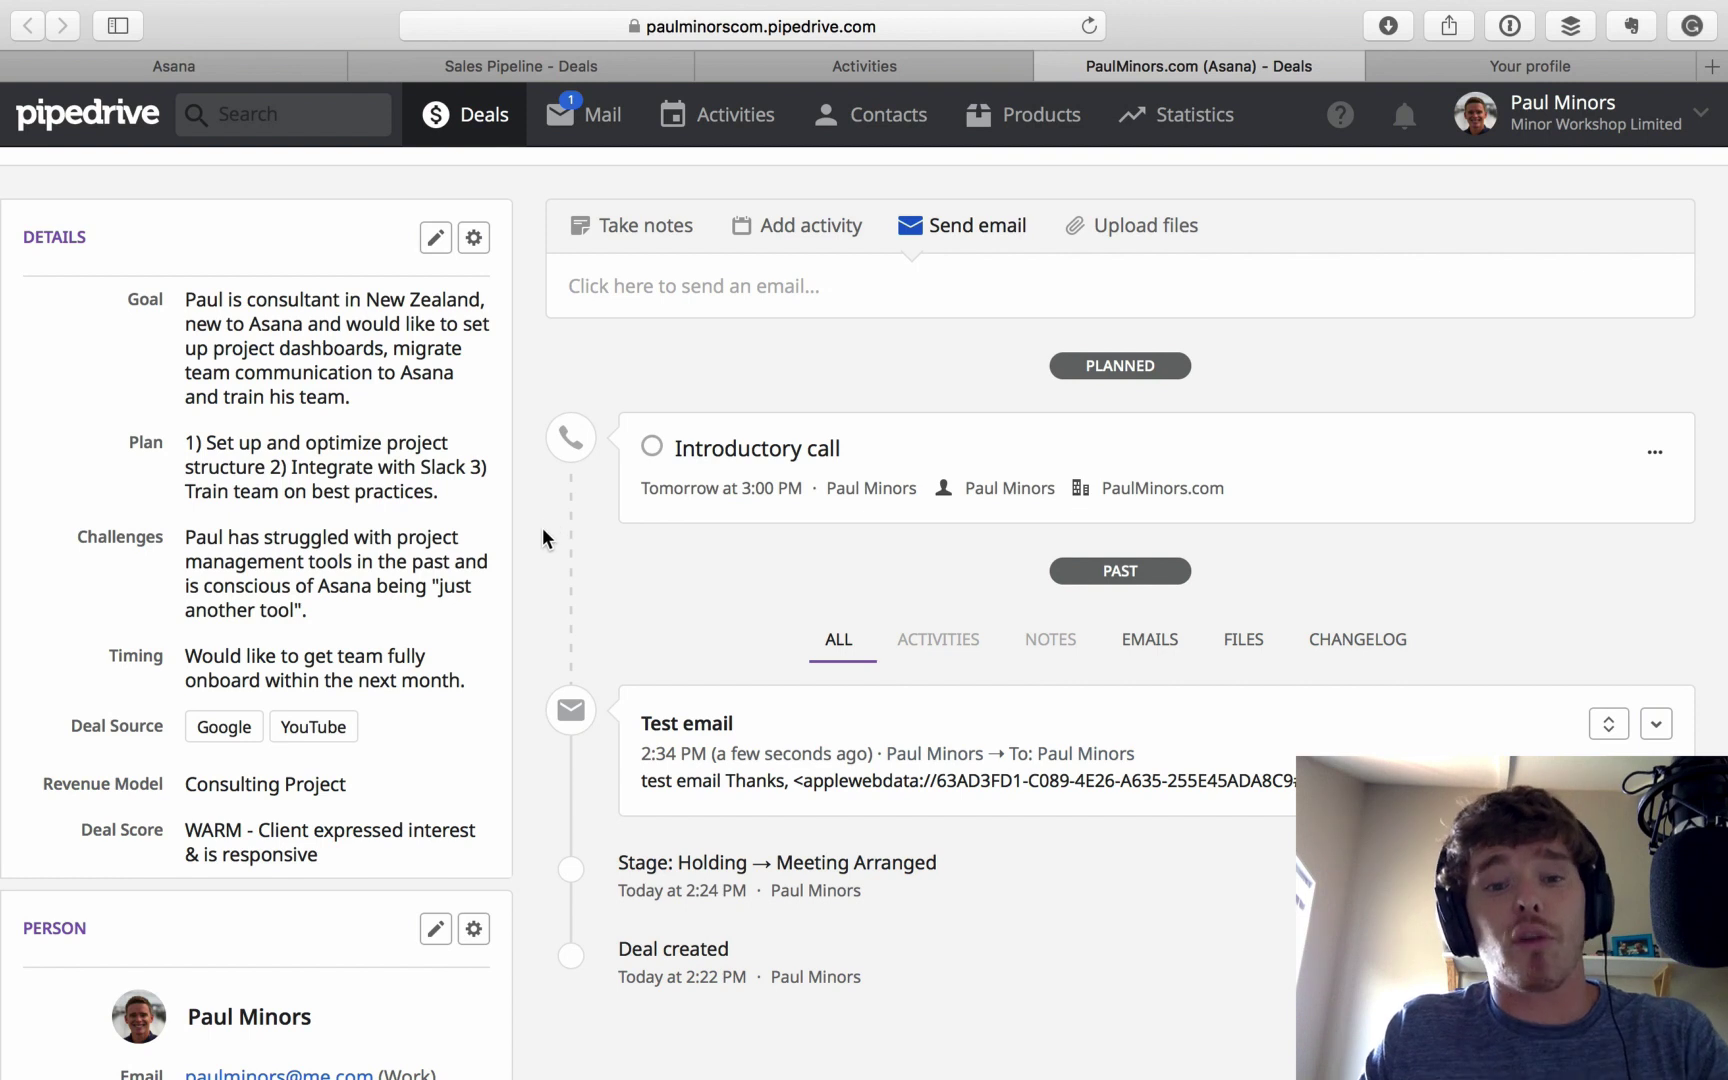
left_click_drag(100, 537, 222, 540)
left_click(409, 598)
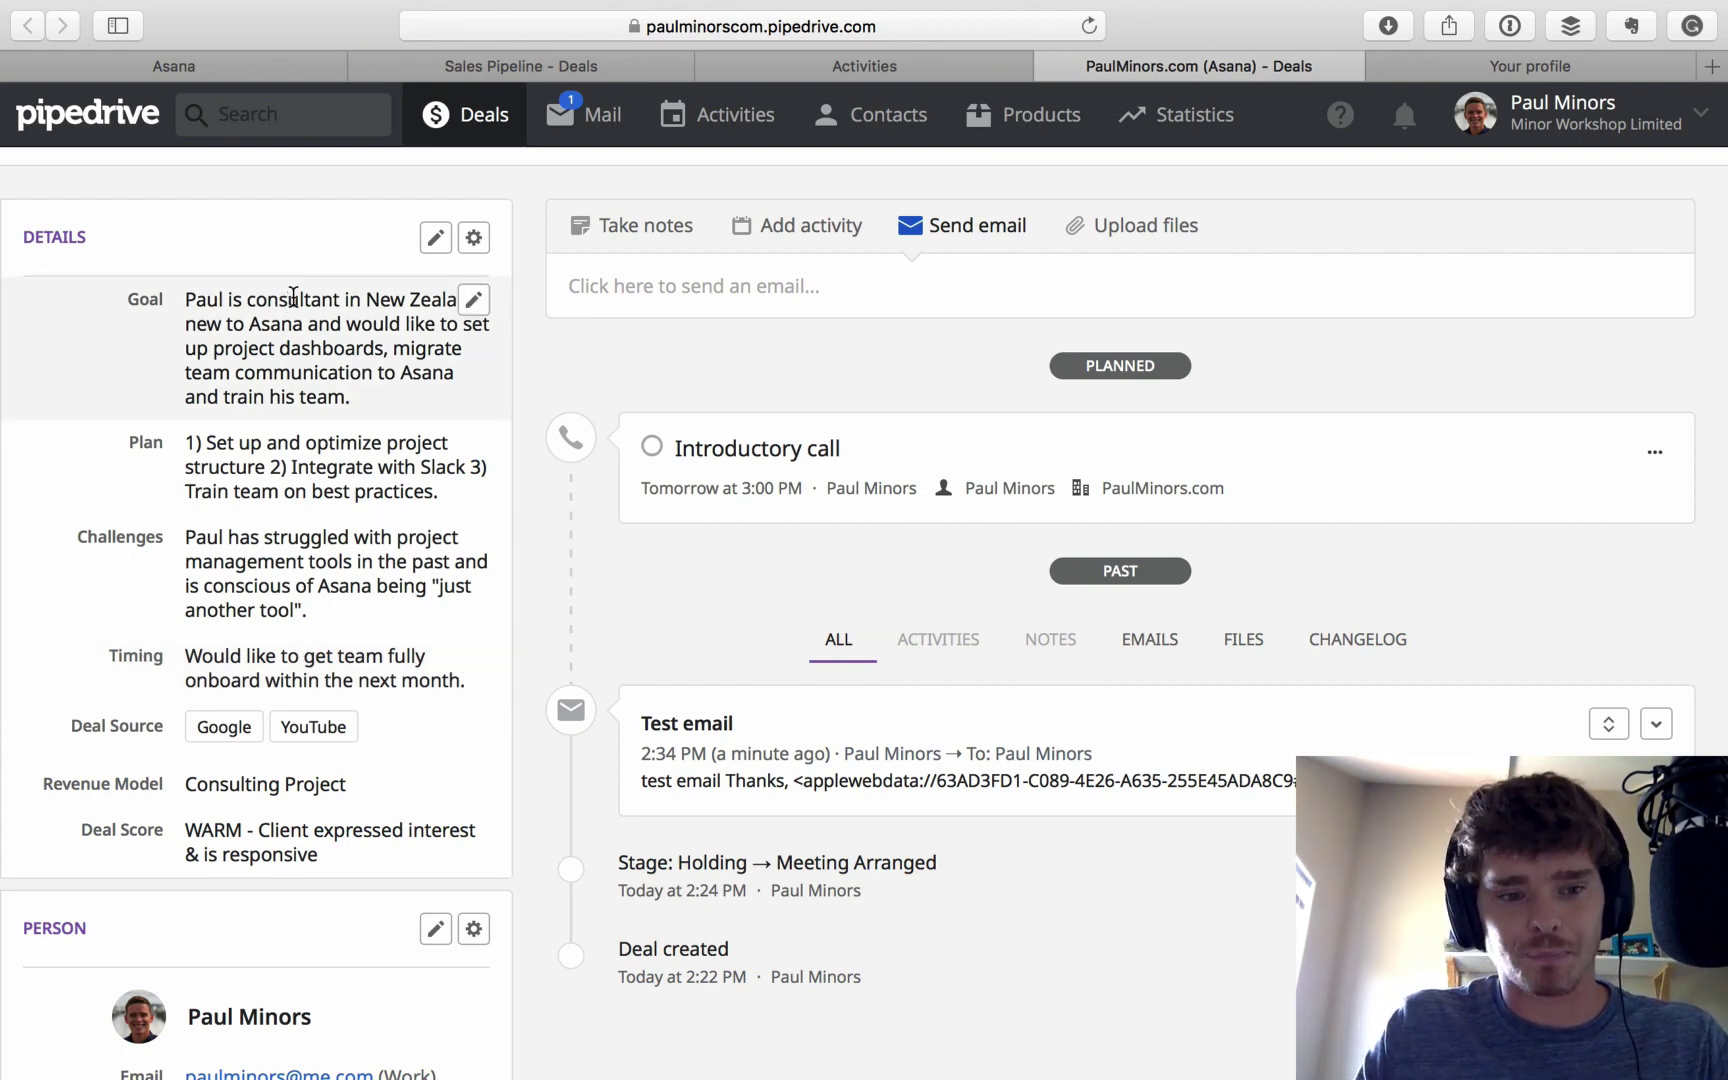
scroll(293, 445, "up", 4)
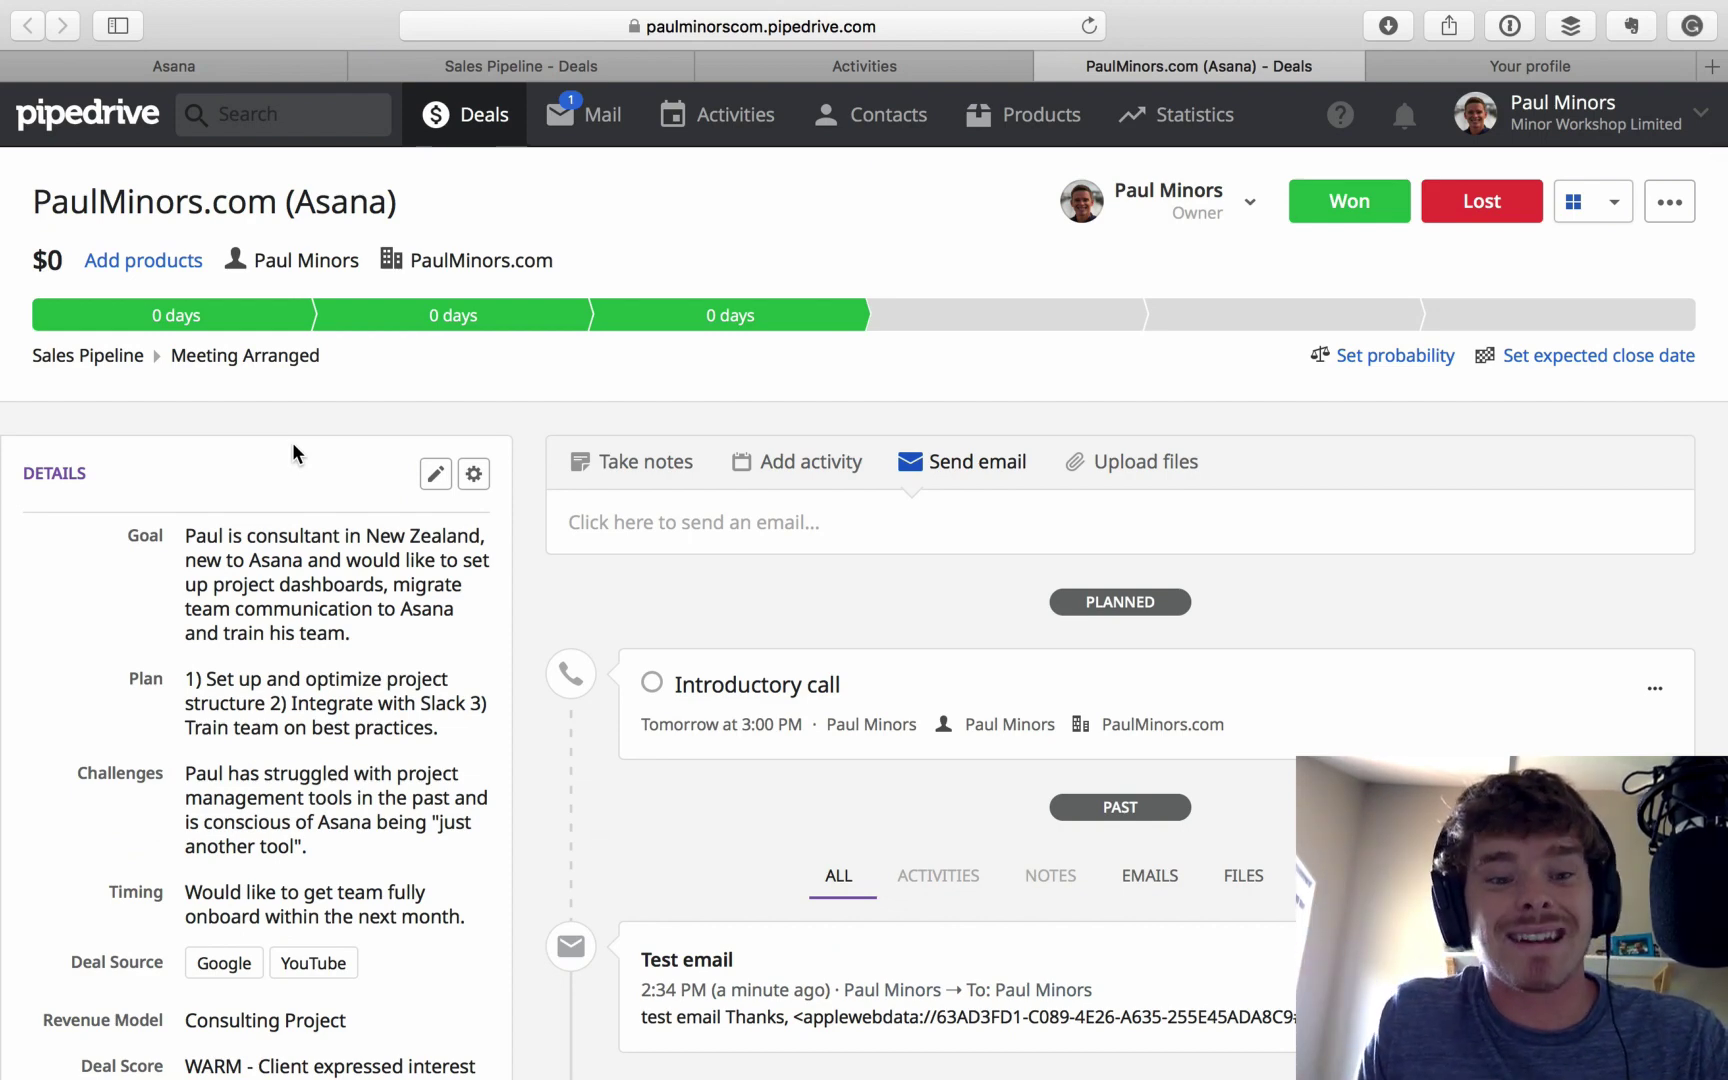
scroll(295, 776, "down", 1)
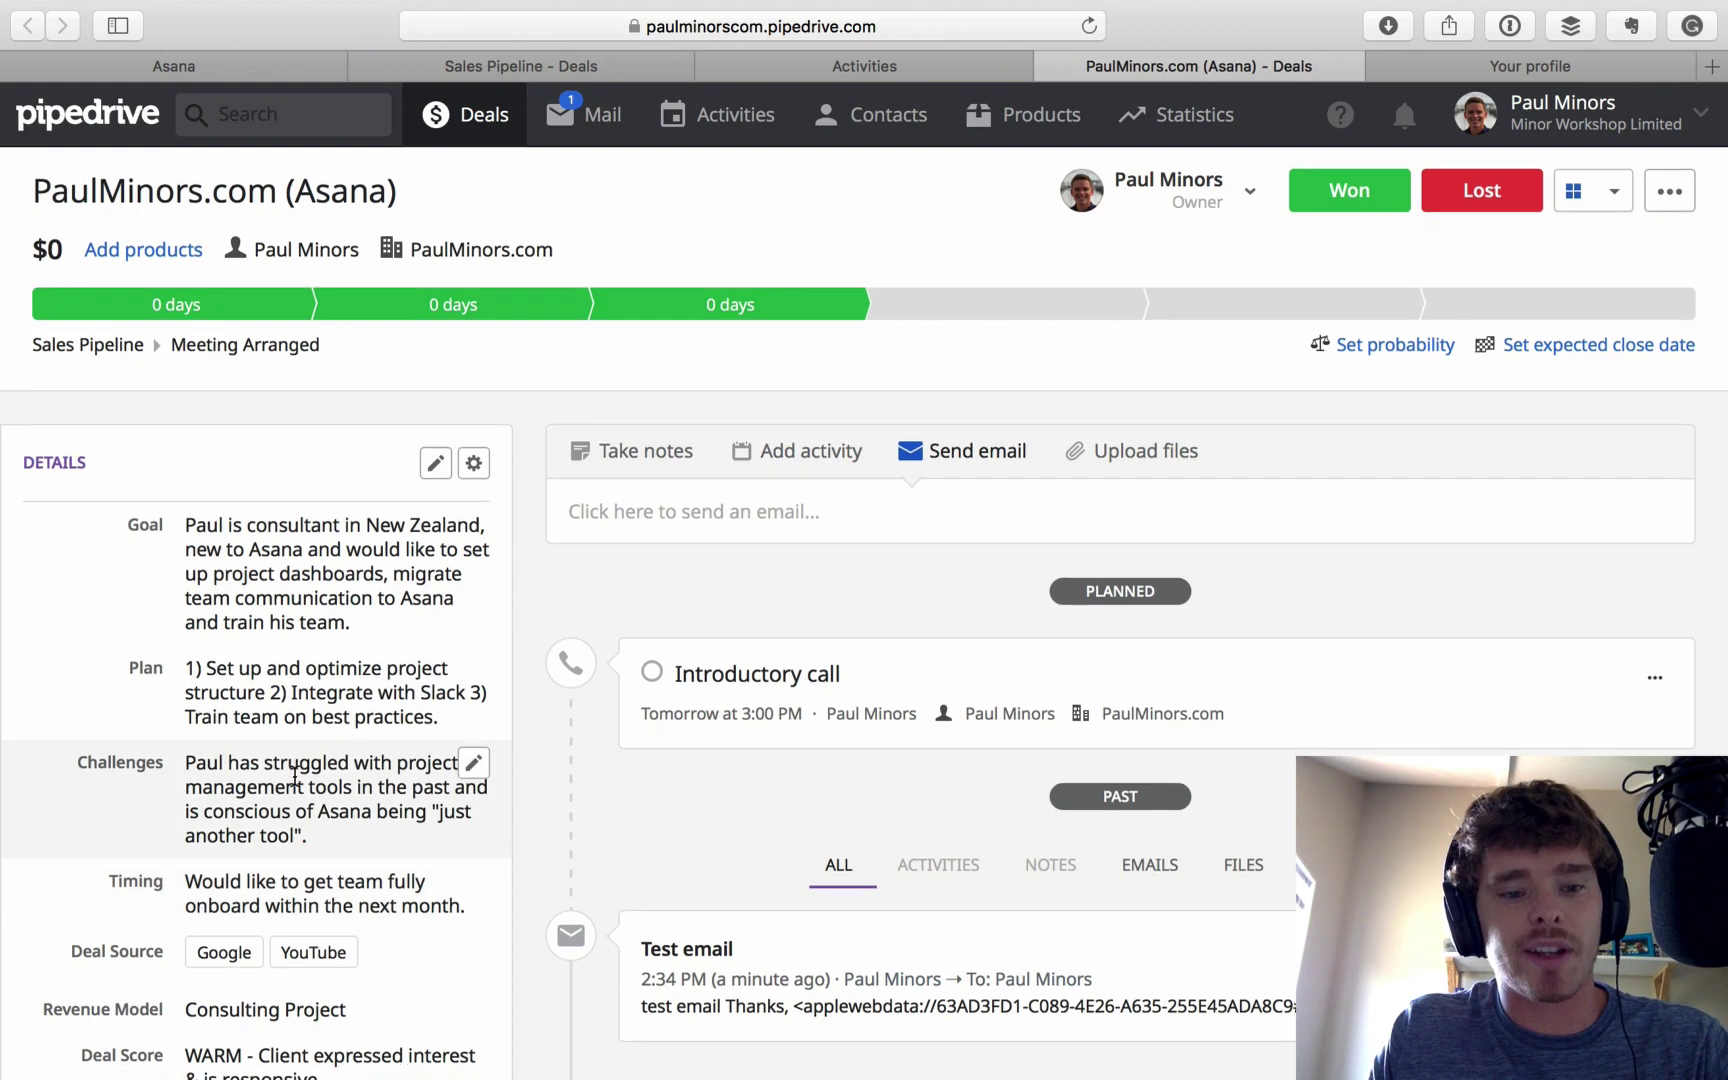
scroll(295, 776, "down", 5)
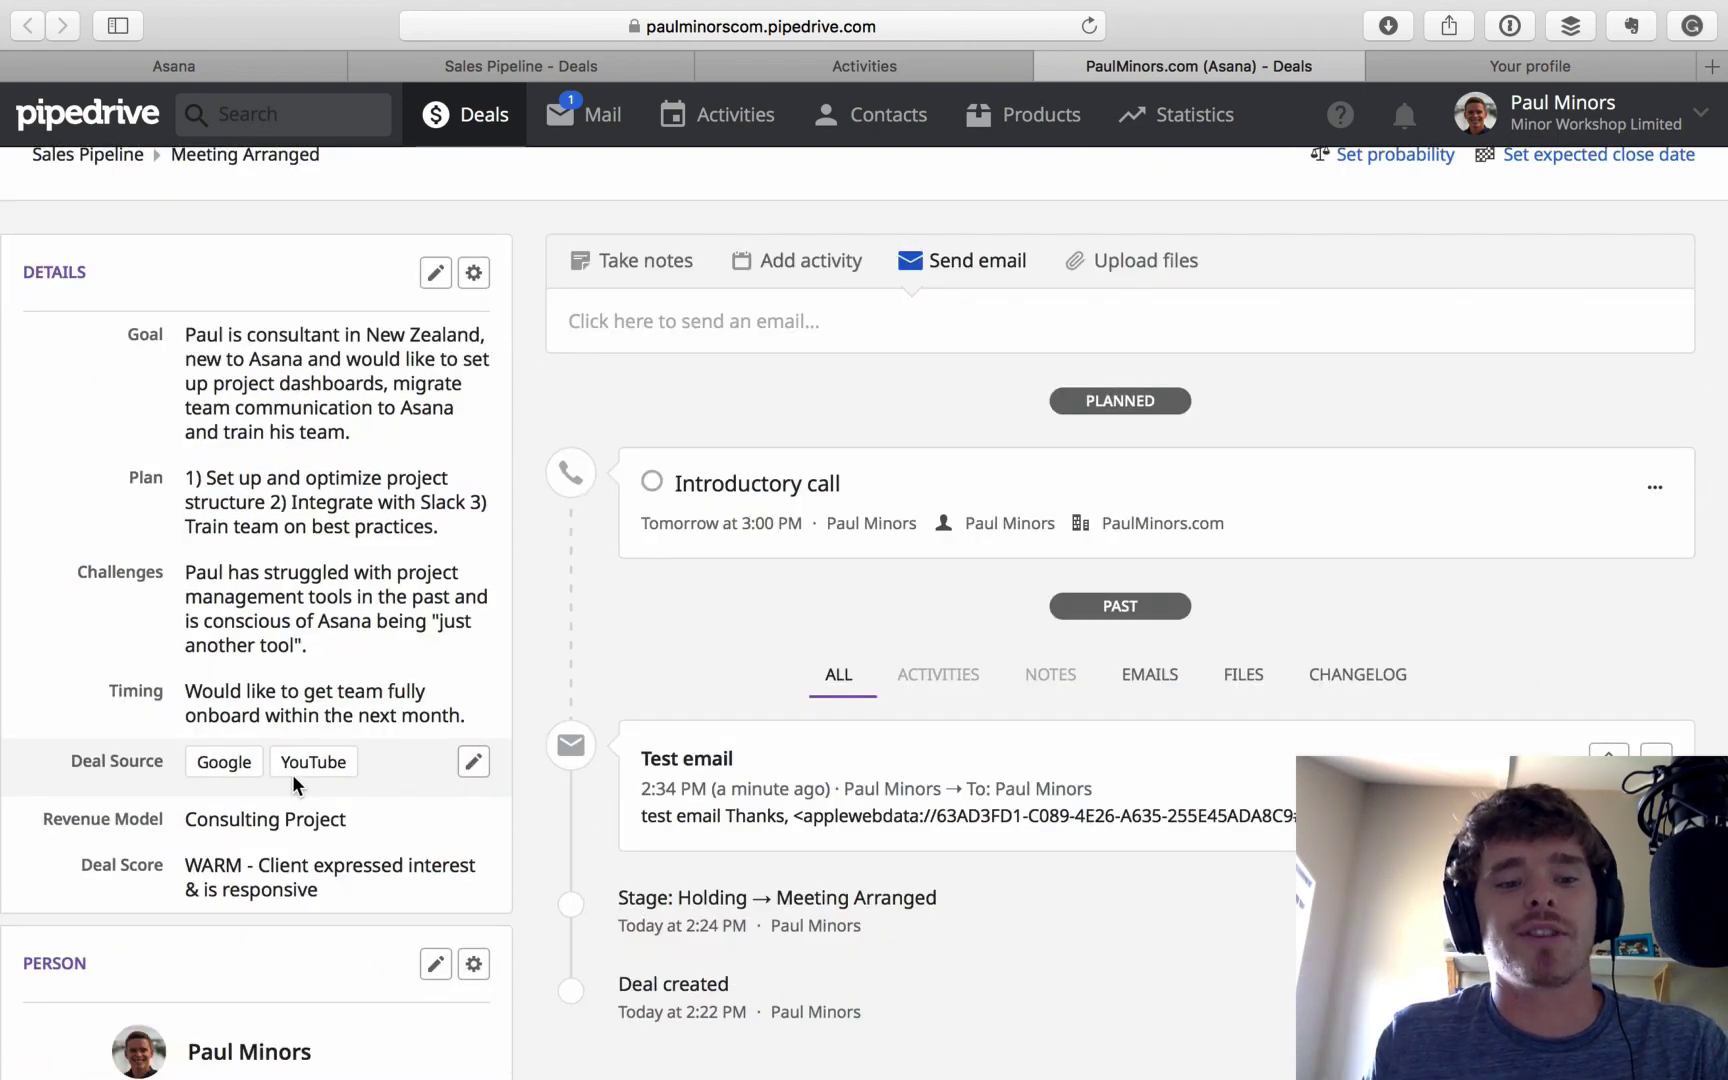
scroll(293, 711, "down", 2)
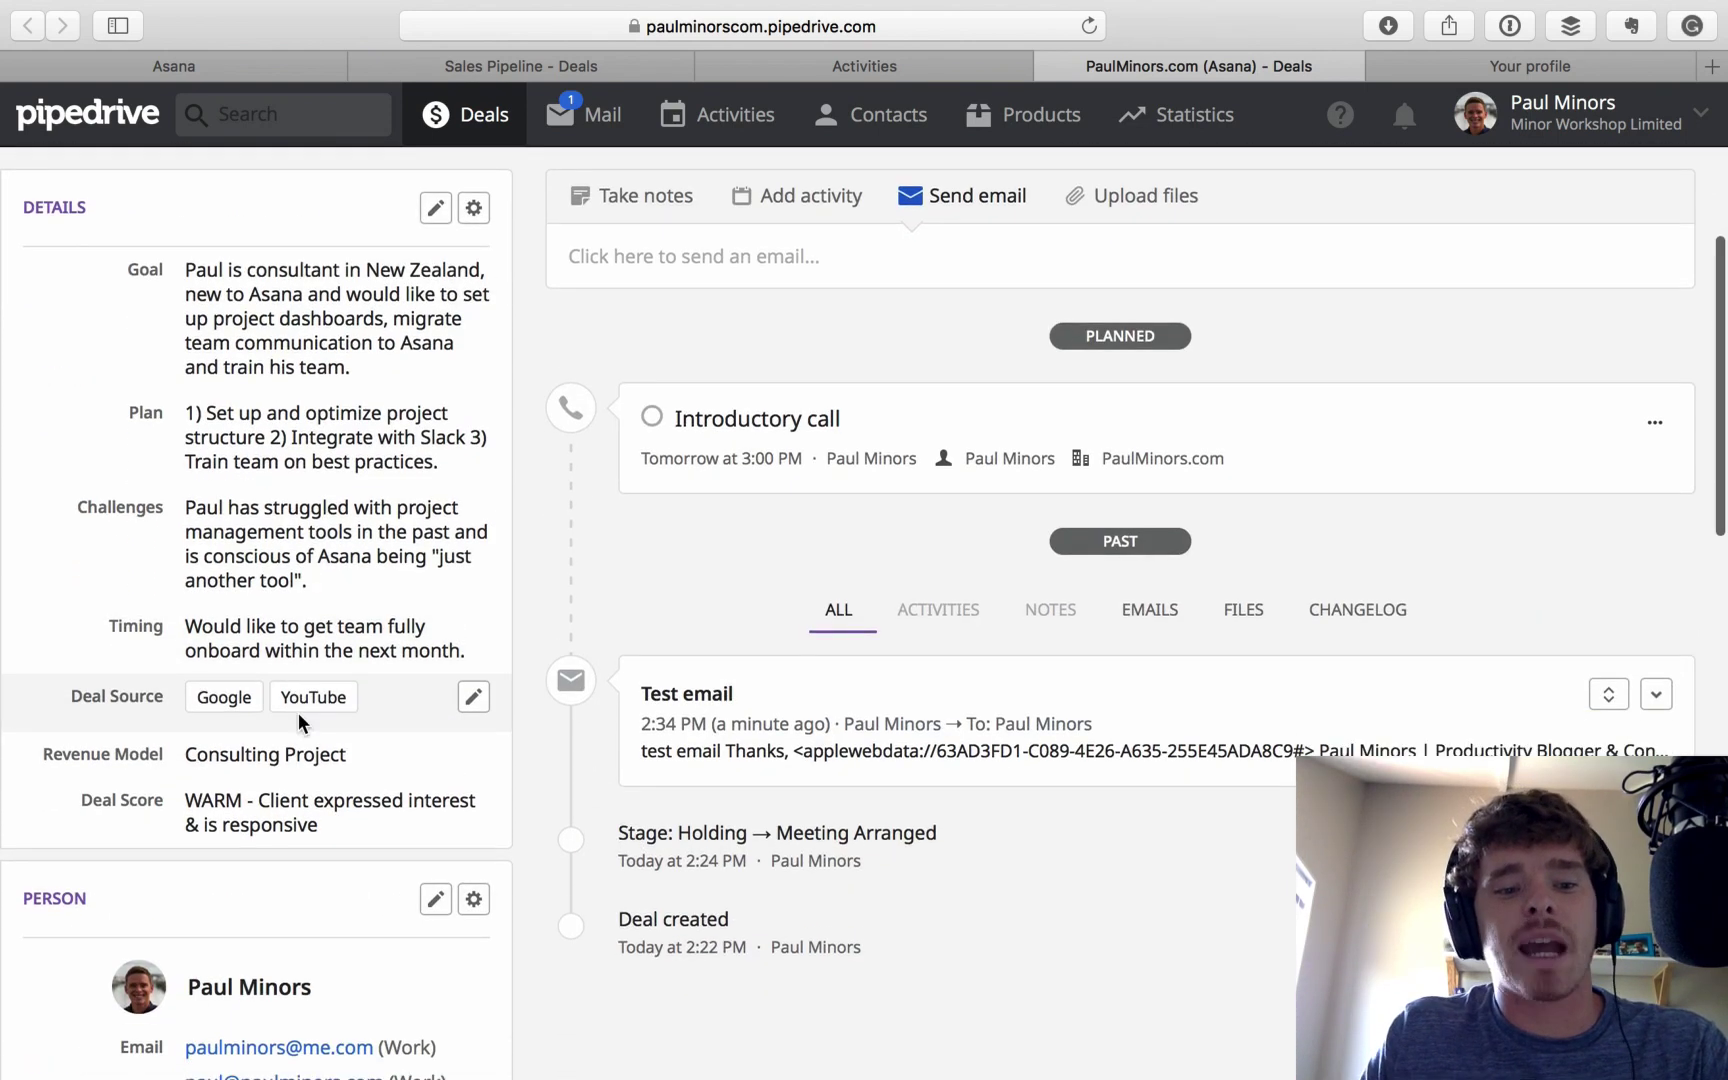
left_click(474, 700)
left_click(390, 756)
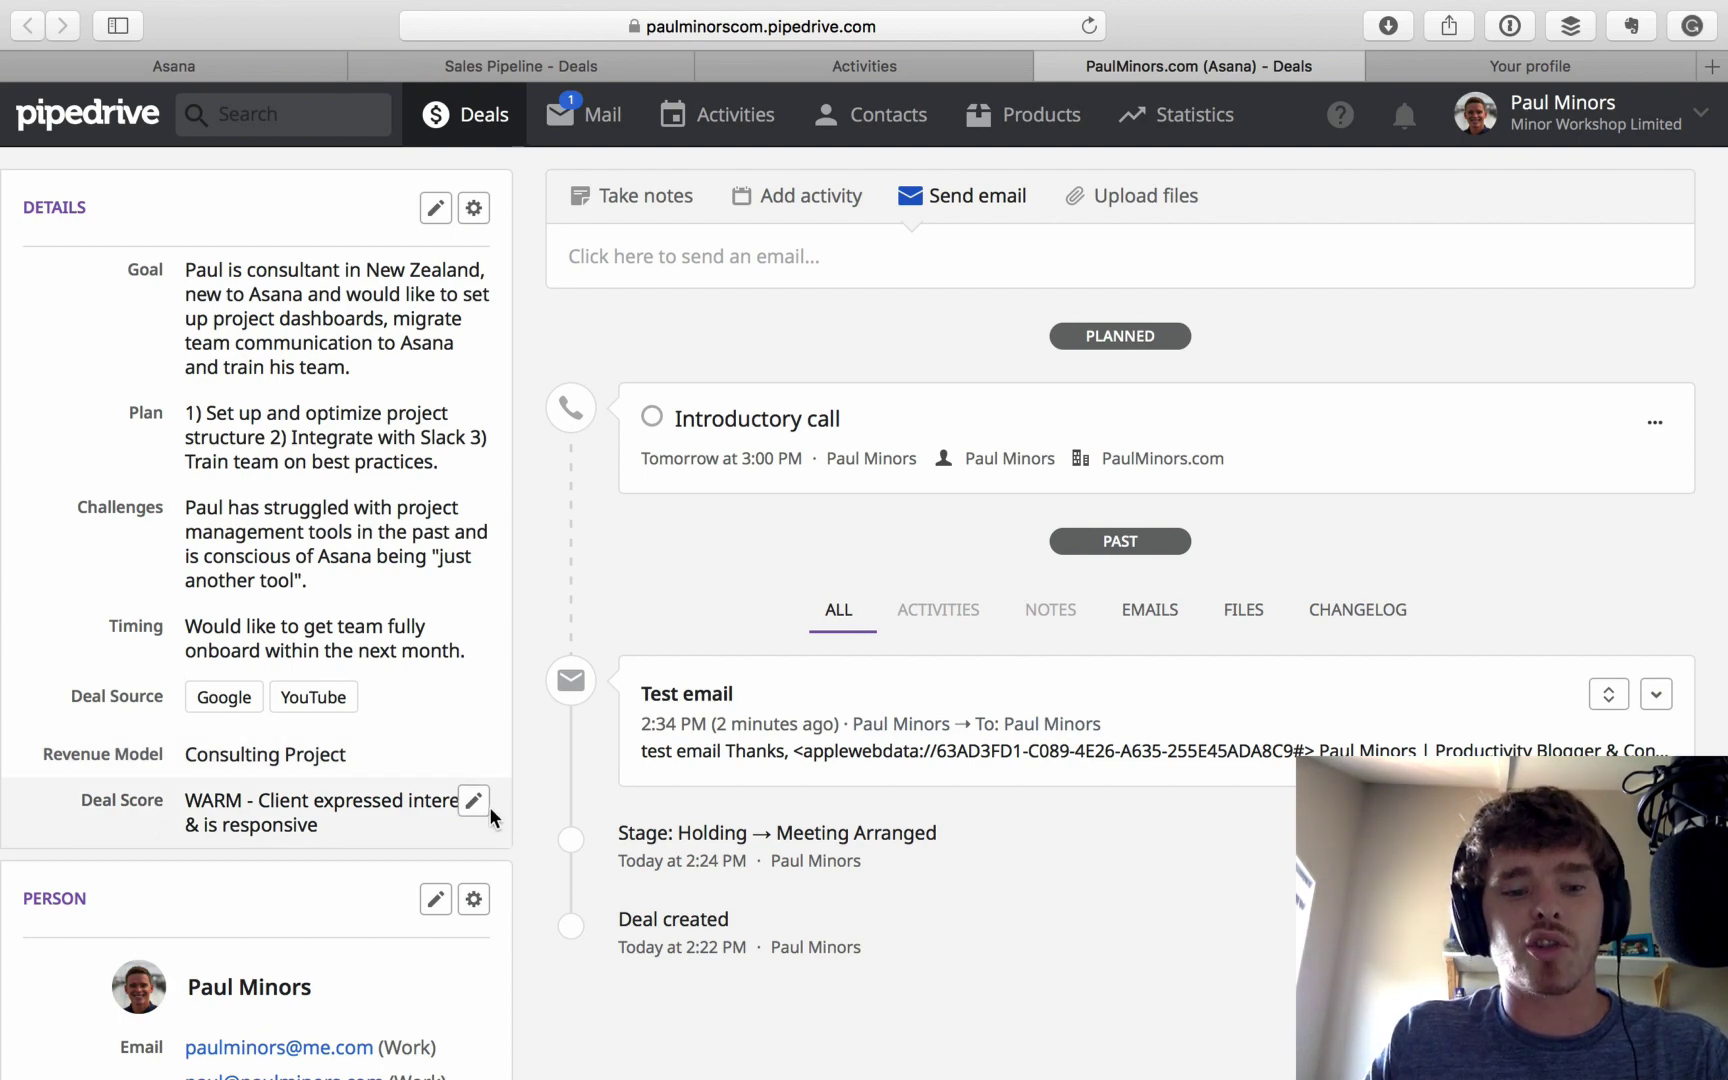
left_click(474, 801)
left_click(454, 811)
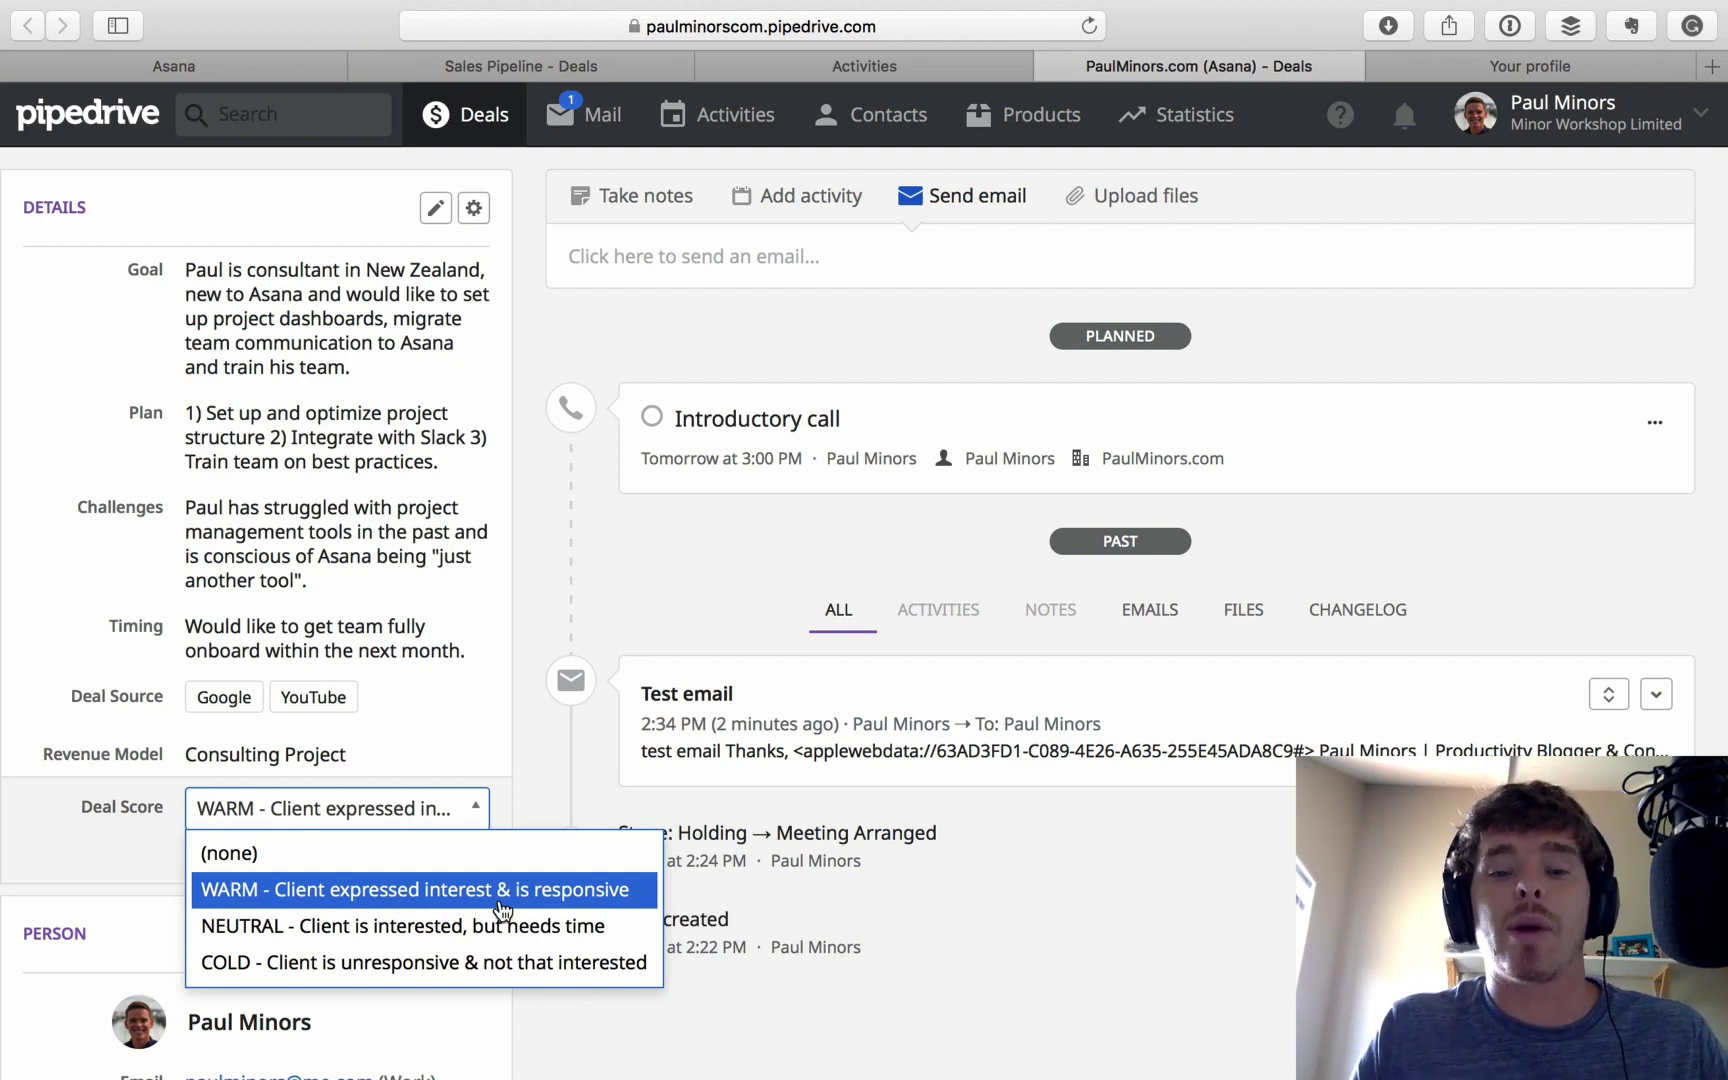
left_click(524, 809)
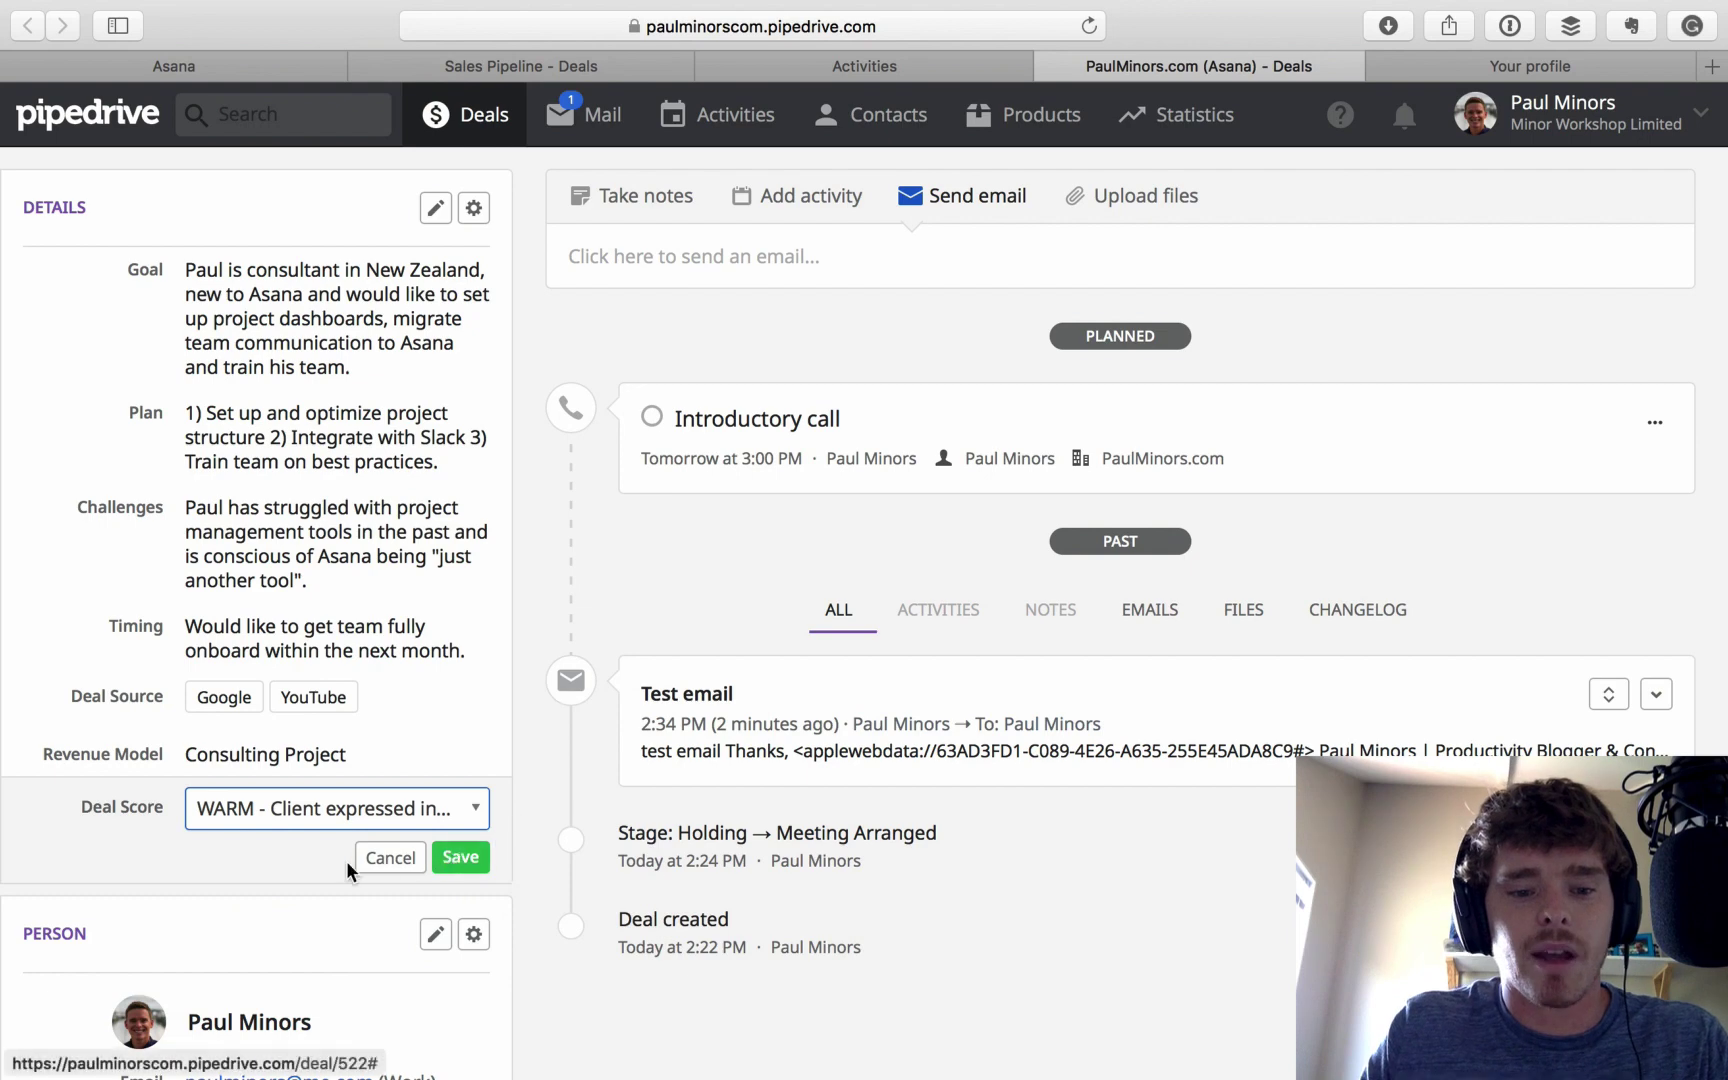
left_click(389, 859)
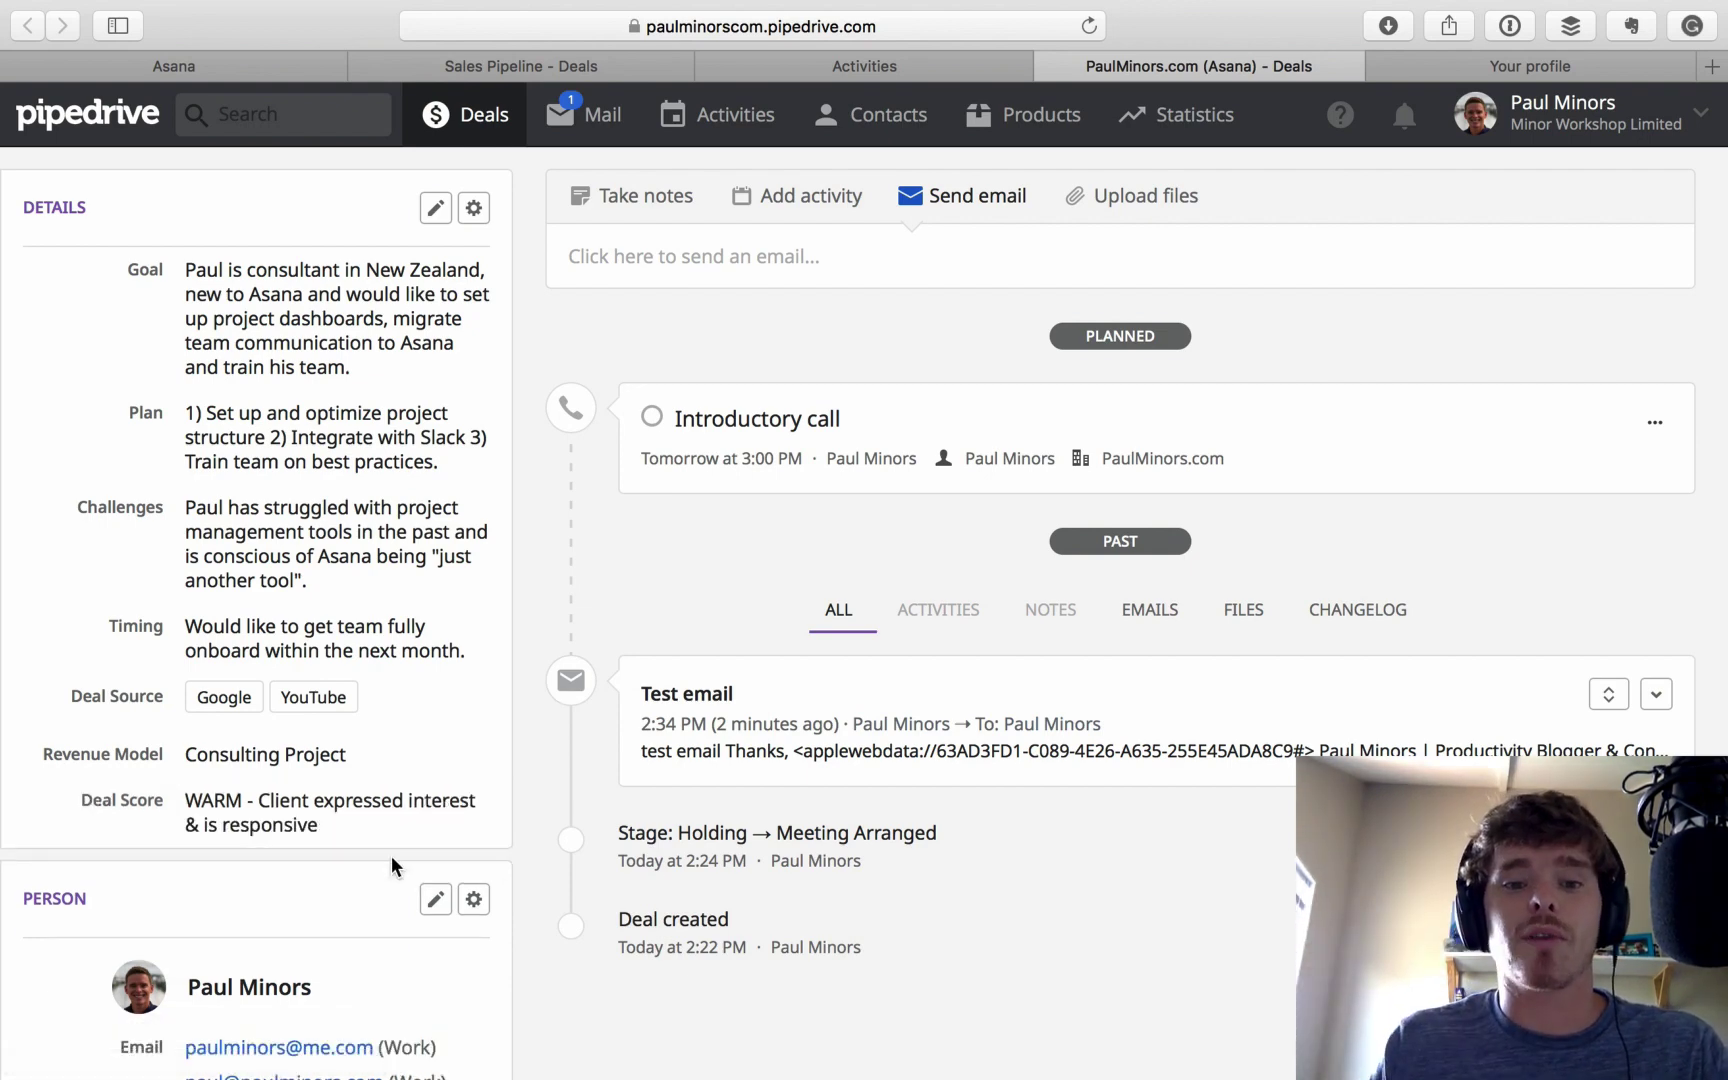
Step: Start and discard an empty deal note, then show the Introductory call's actions menu
scroll(910, 678, "up", 3)
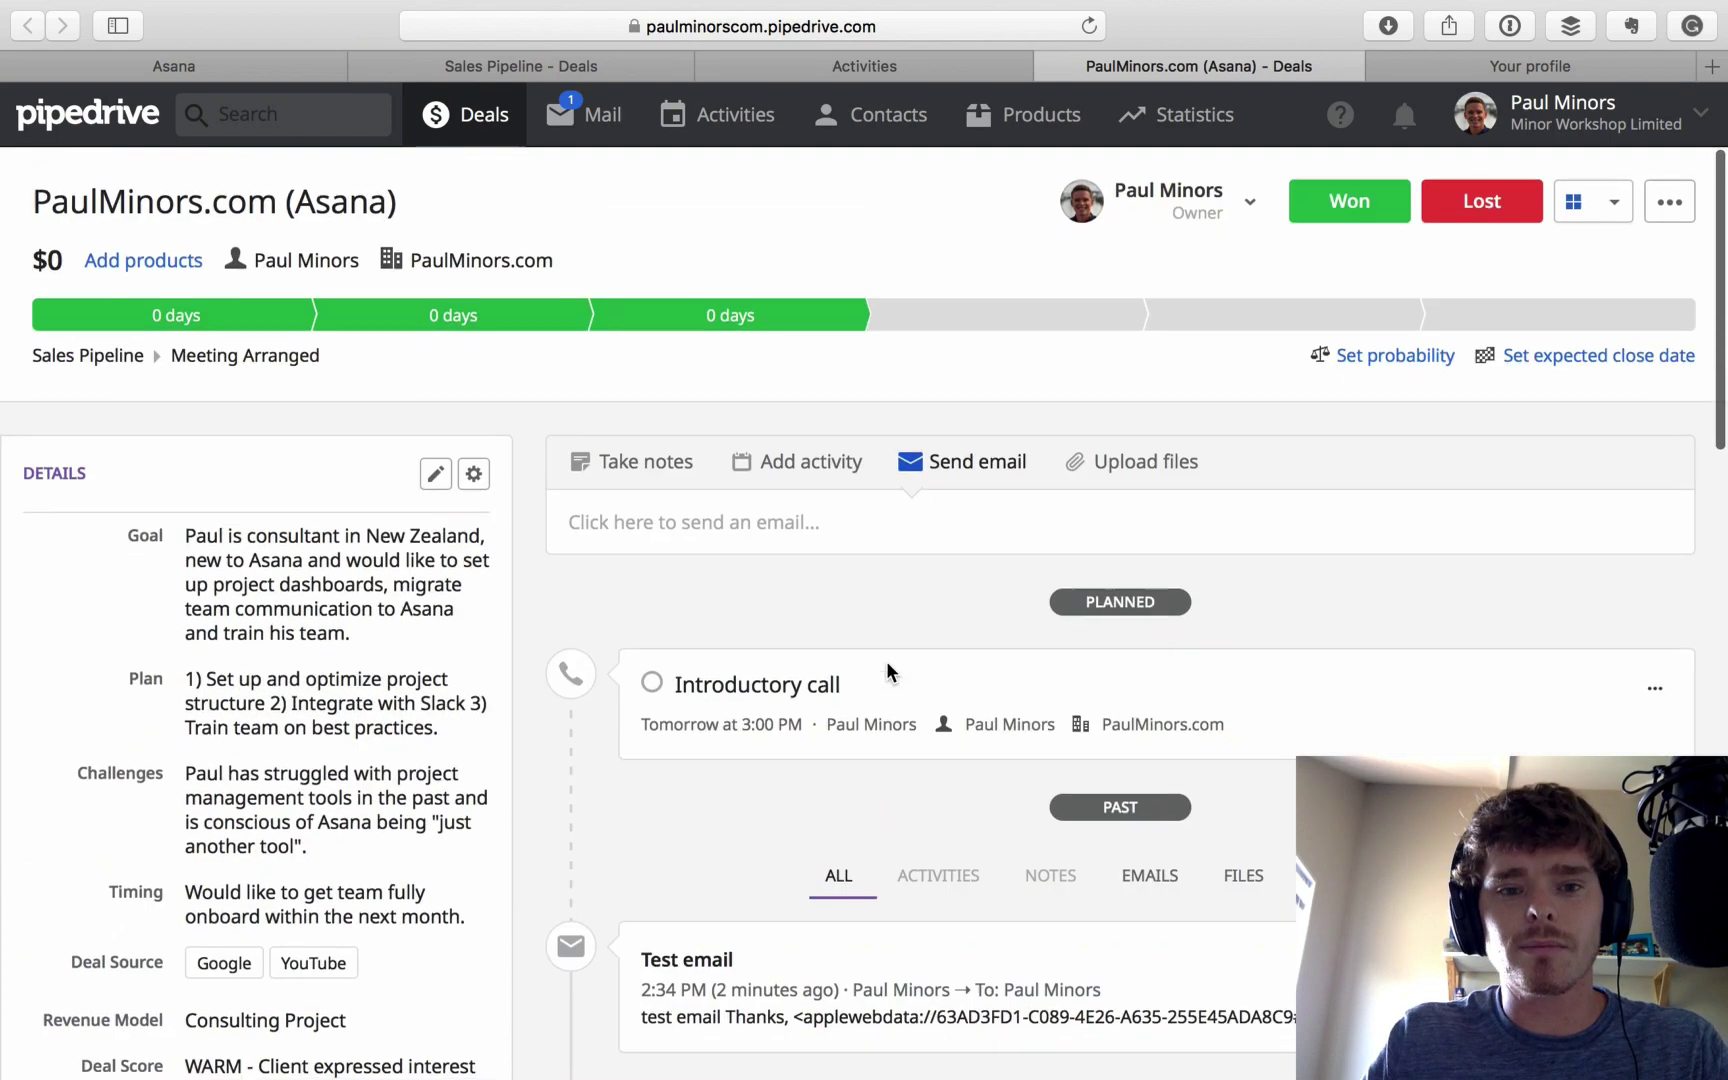
left_click(615, 462)
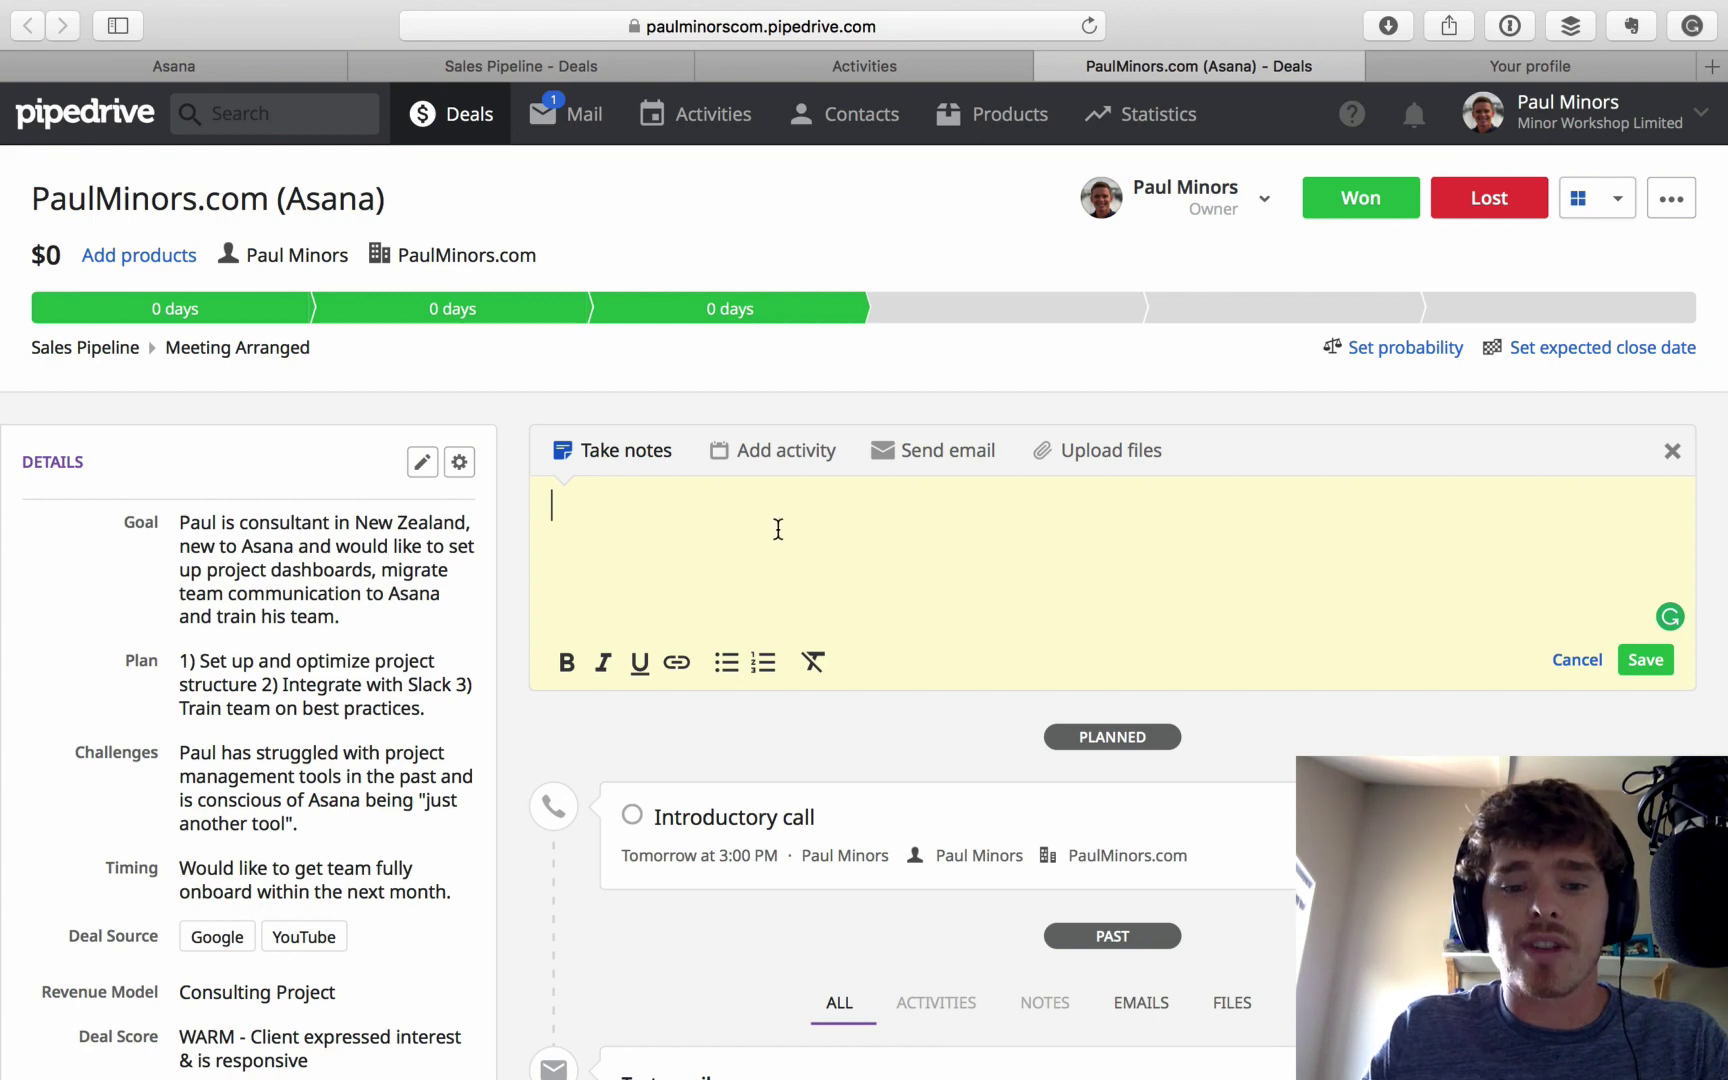
left_click(1577, 661)
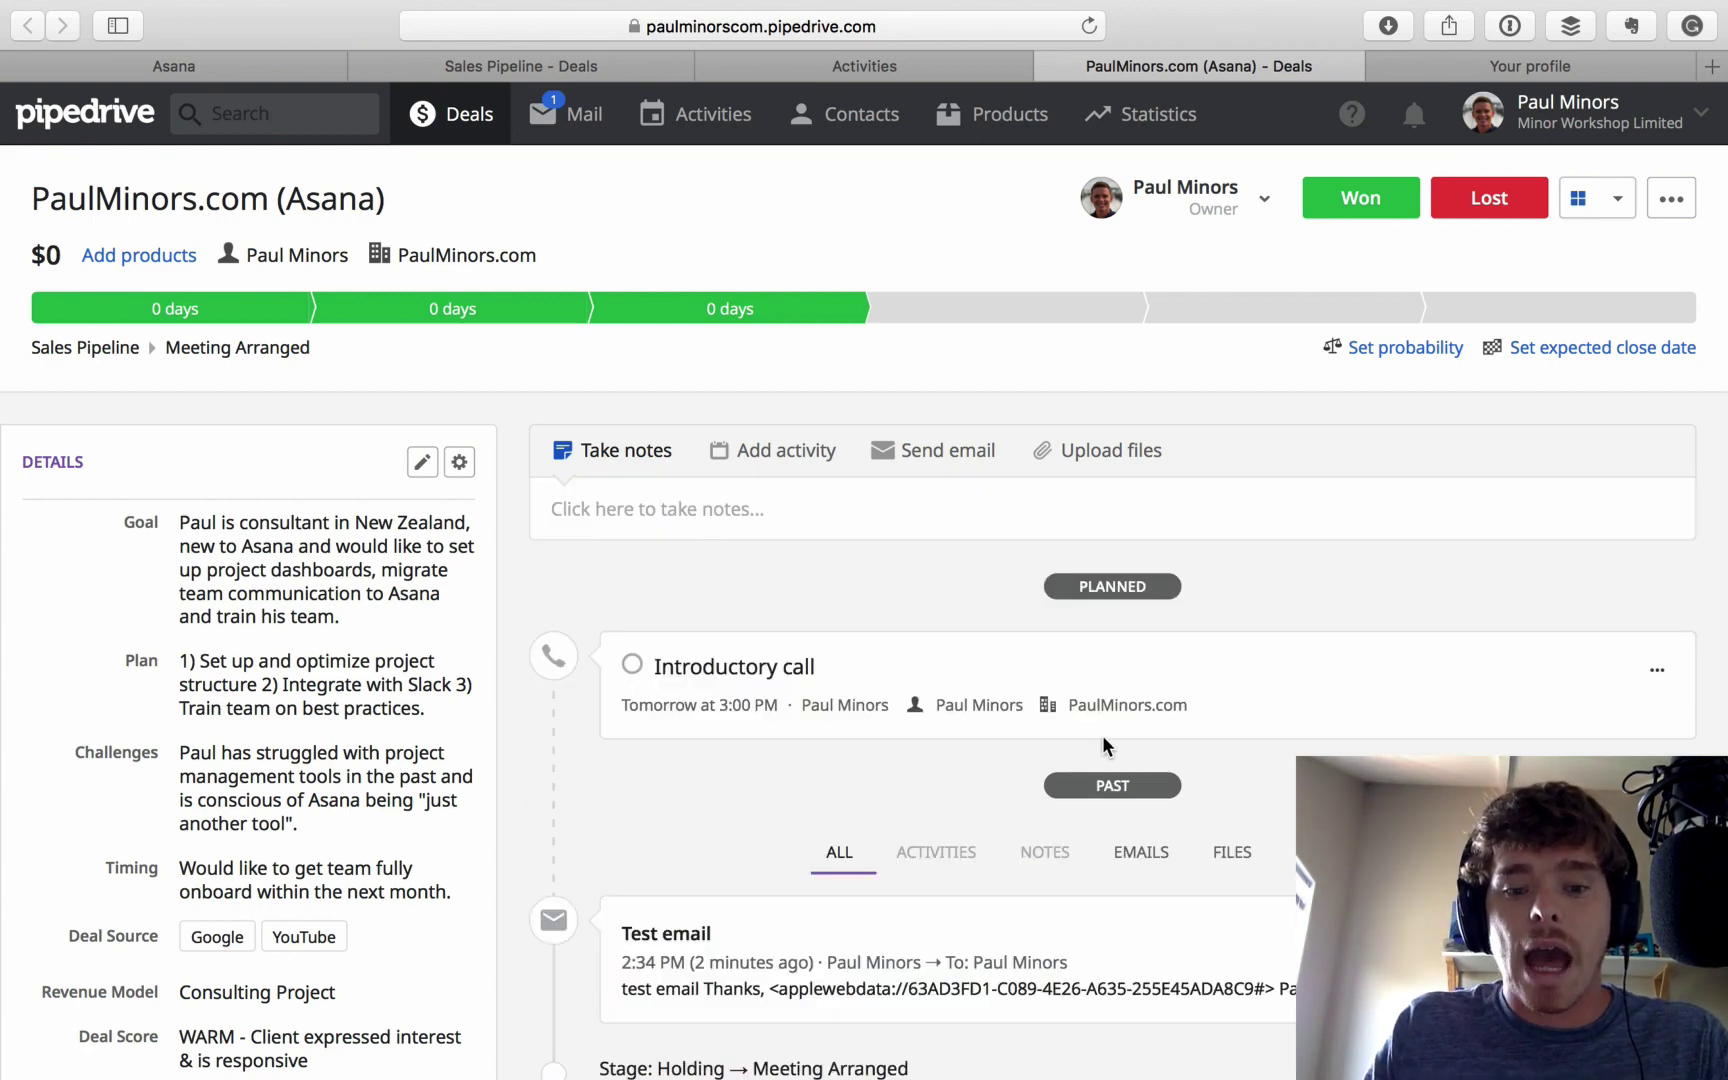
scroll(1079, 744, "down", 5)
scroll(1102, 720, "up", 1)
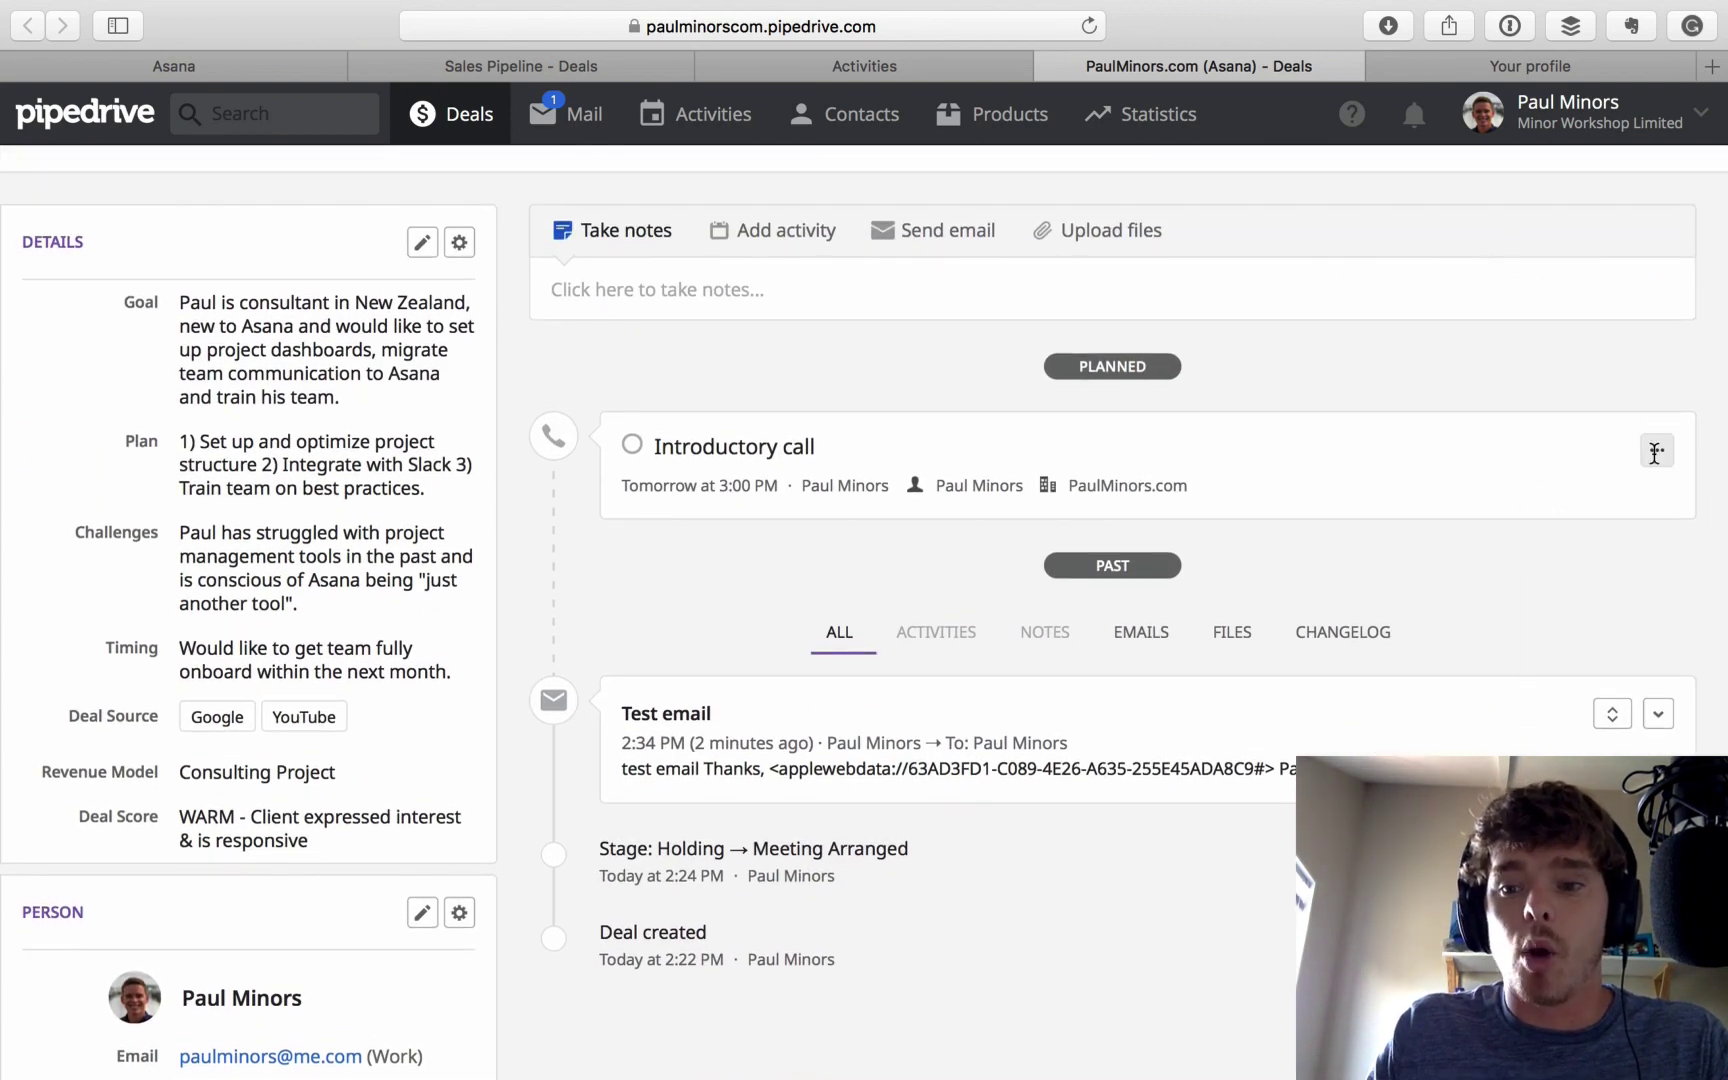
left_click(1655, 452)
Step: Edit the Introductory call to save the note 'Leave notes here', then reopen the Evernote tips
left_click(1619, 520)
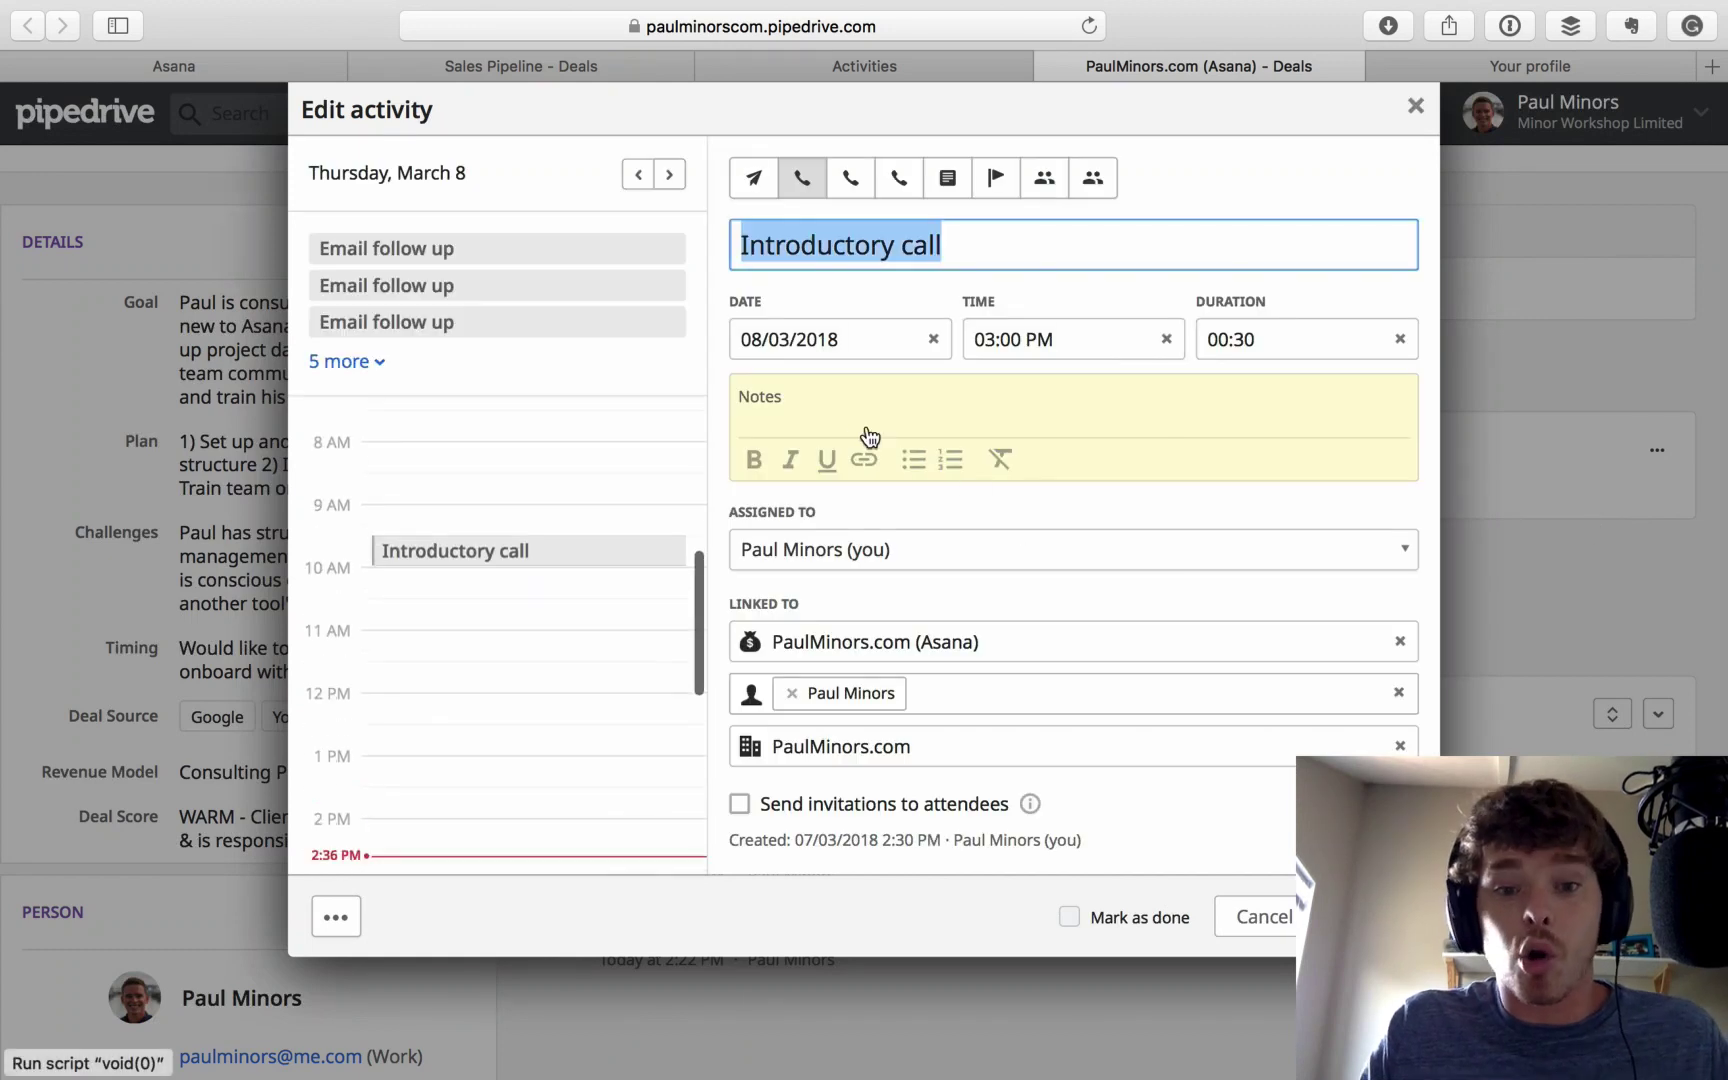
left_click(775, 397)
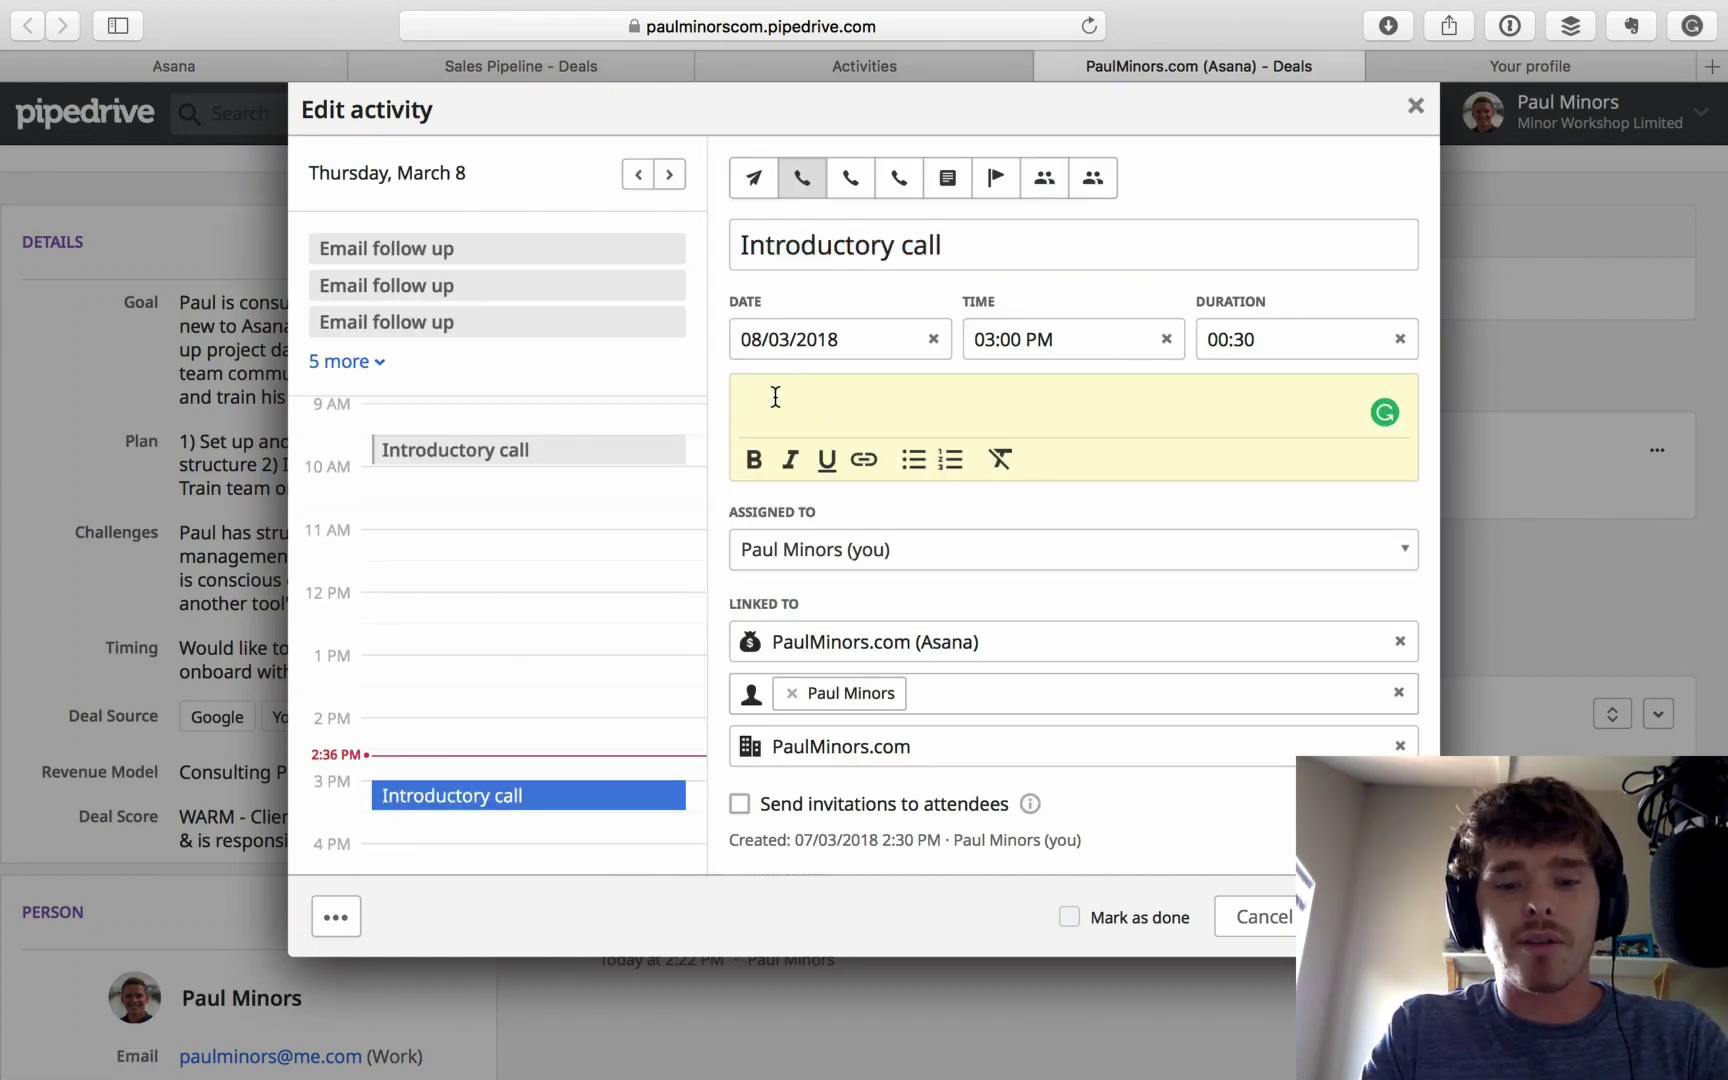
type("Lea")
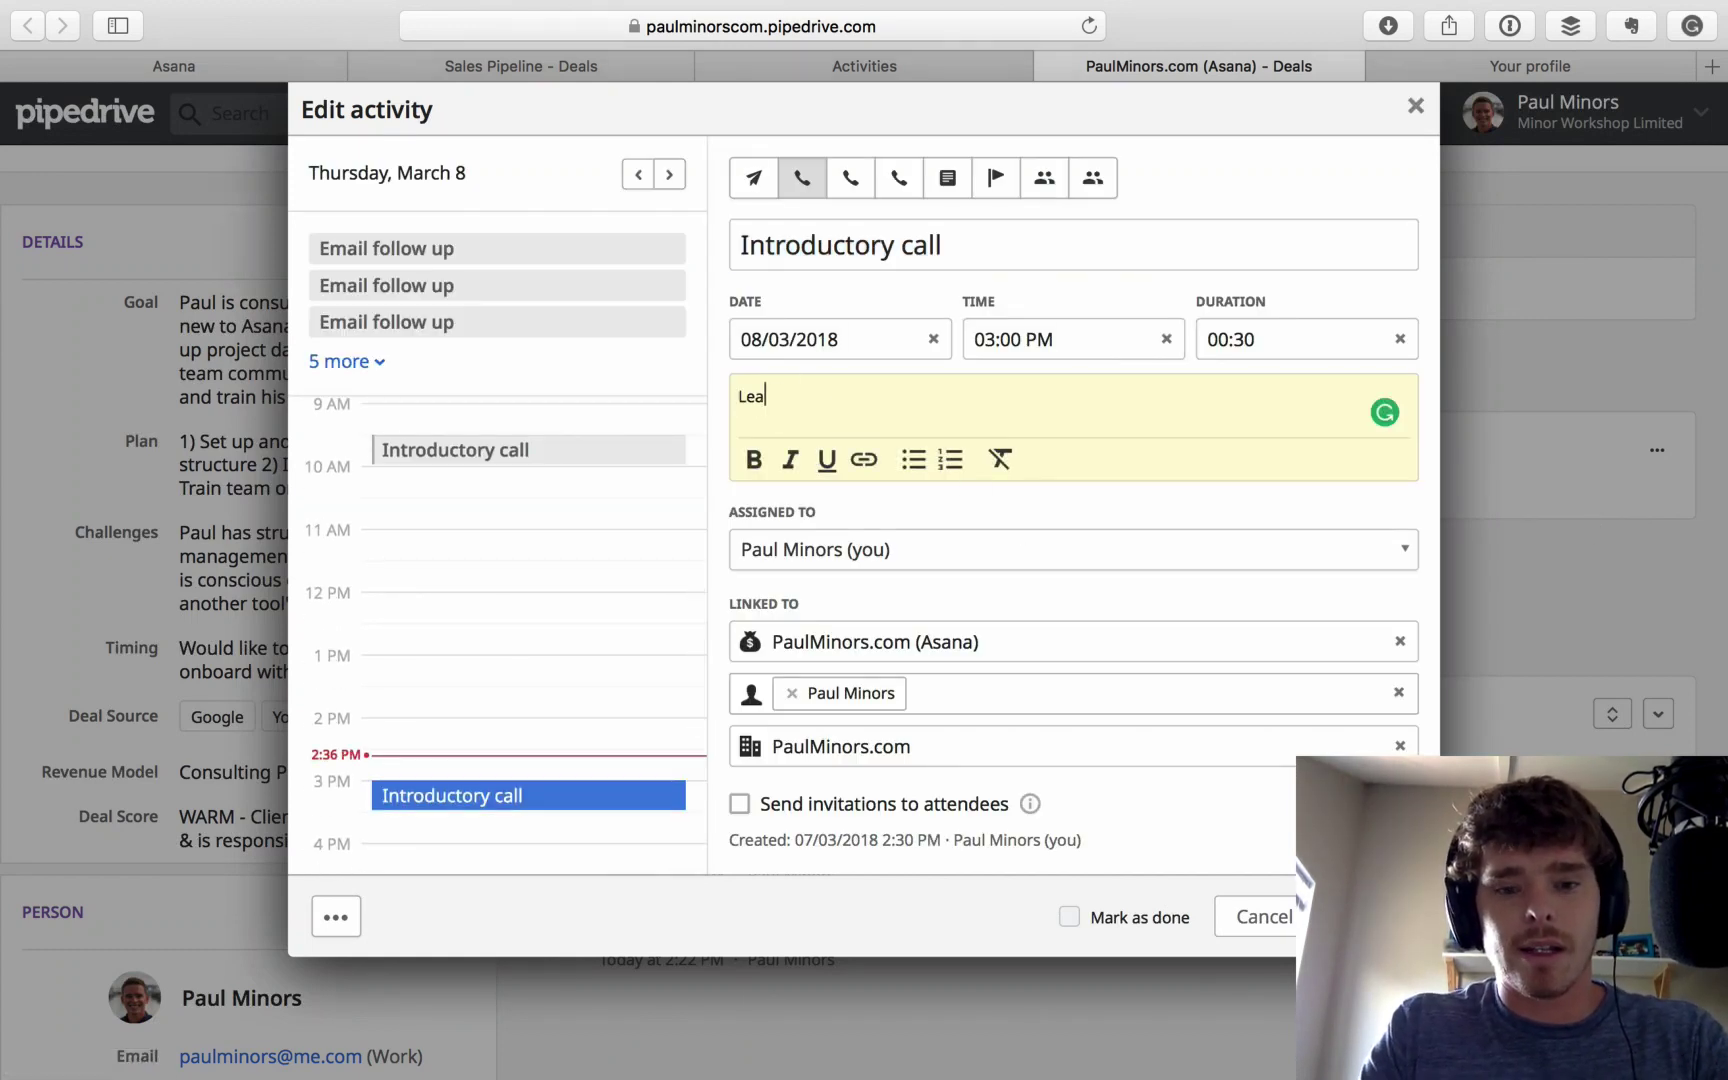
type("ve notes here")
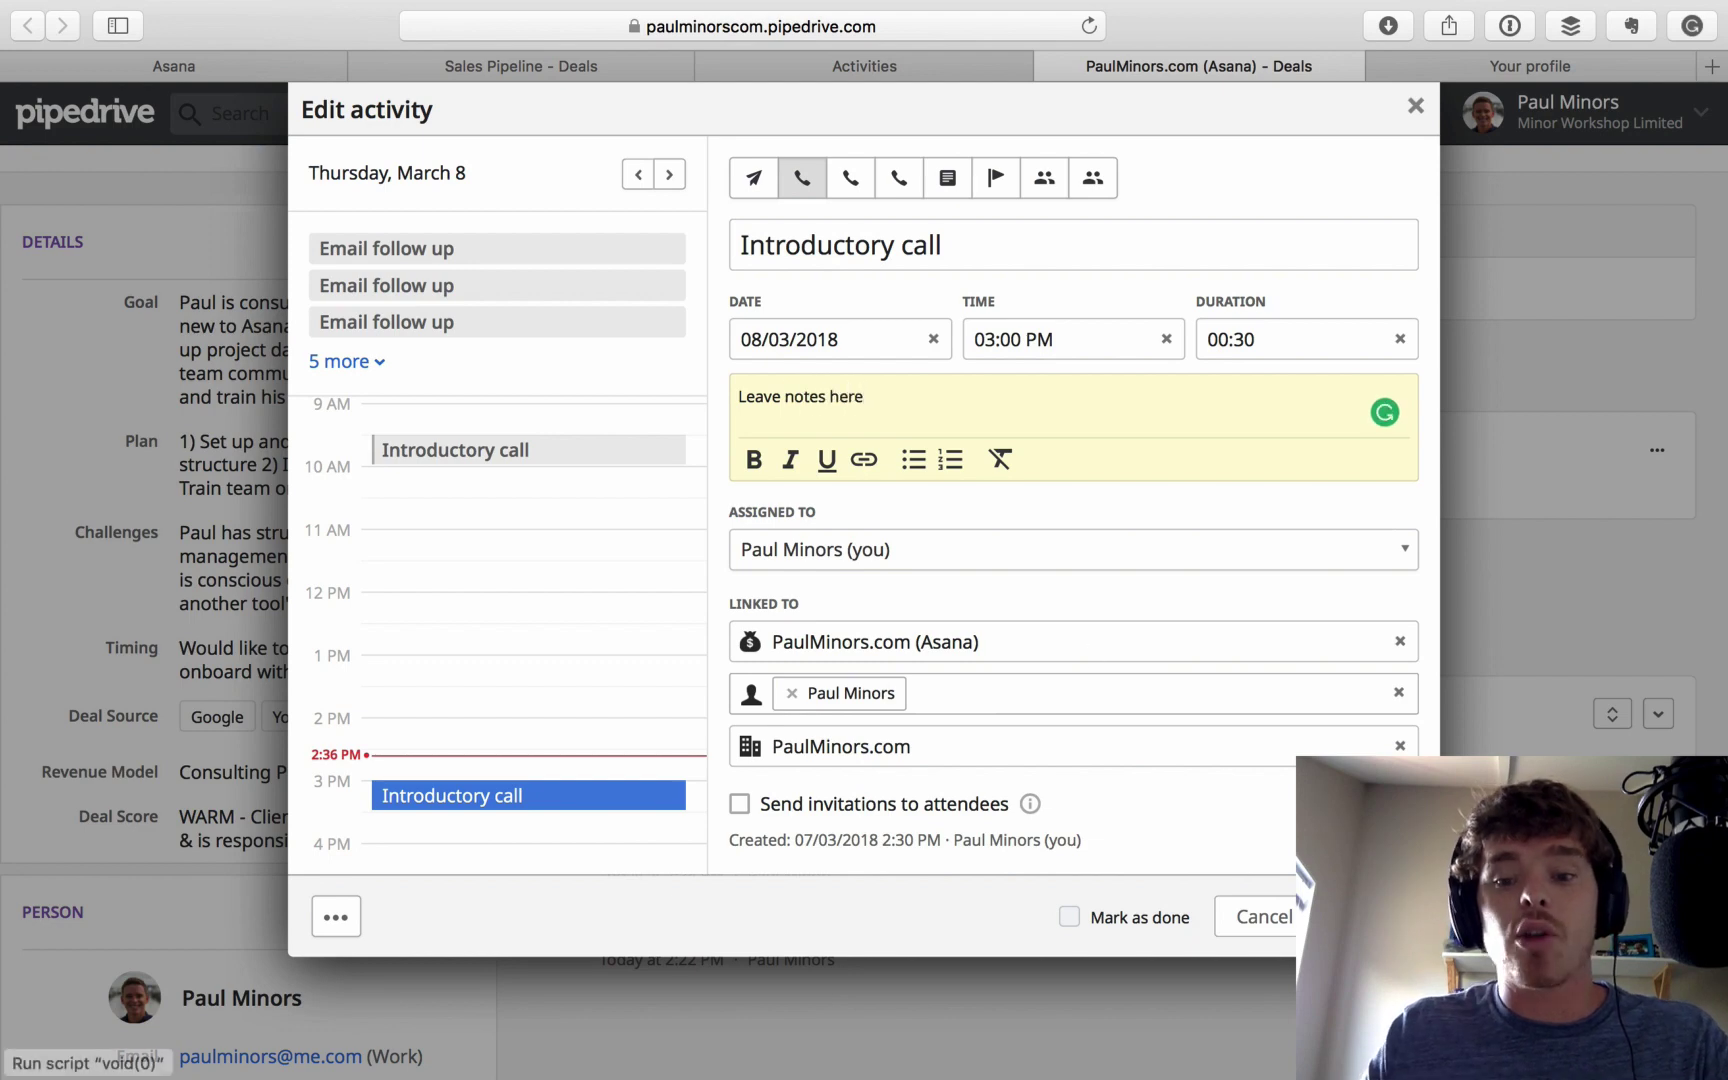
left_click(1365, 916)
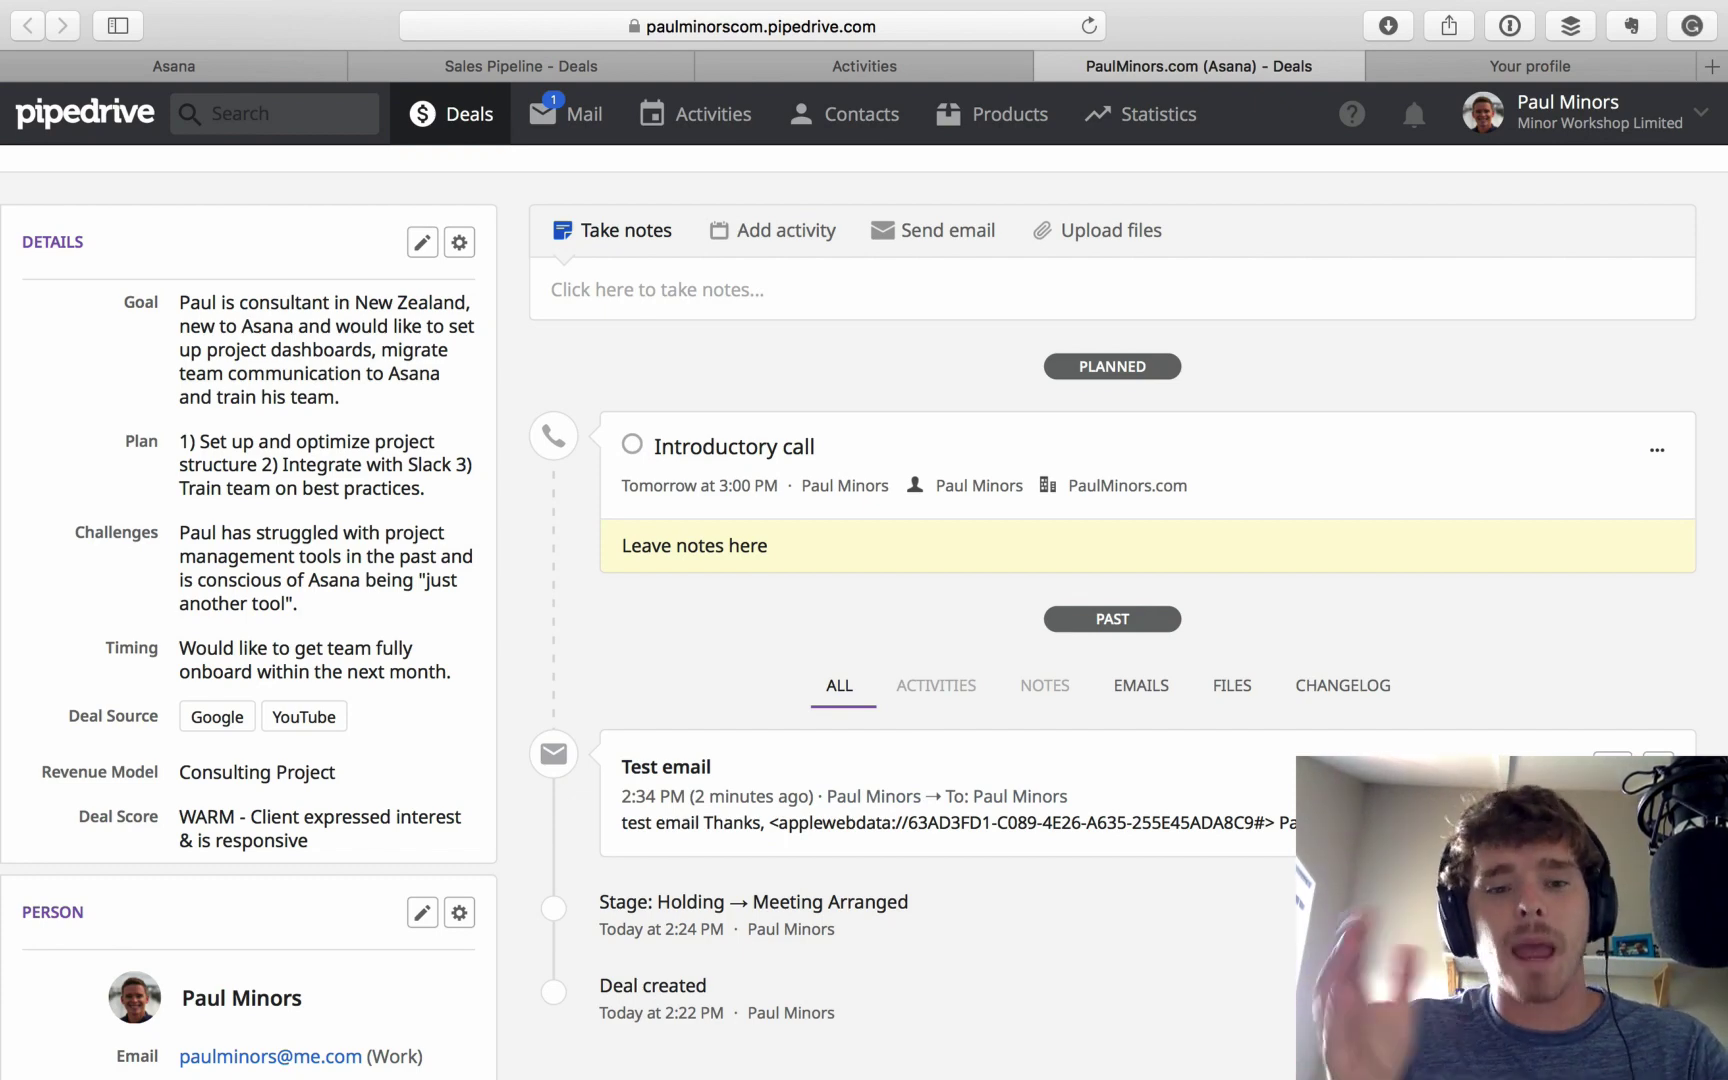
left_click(1631, 25)
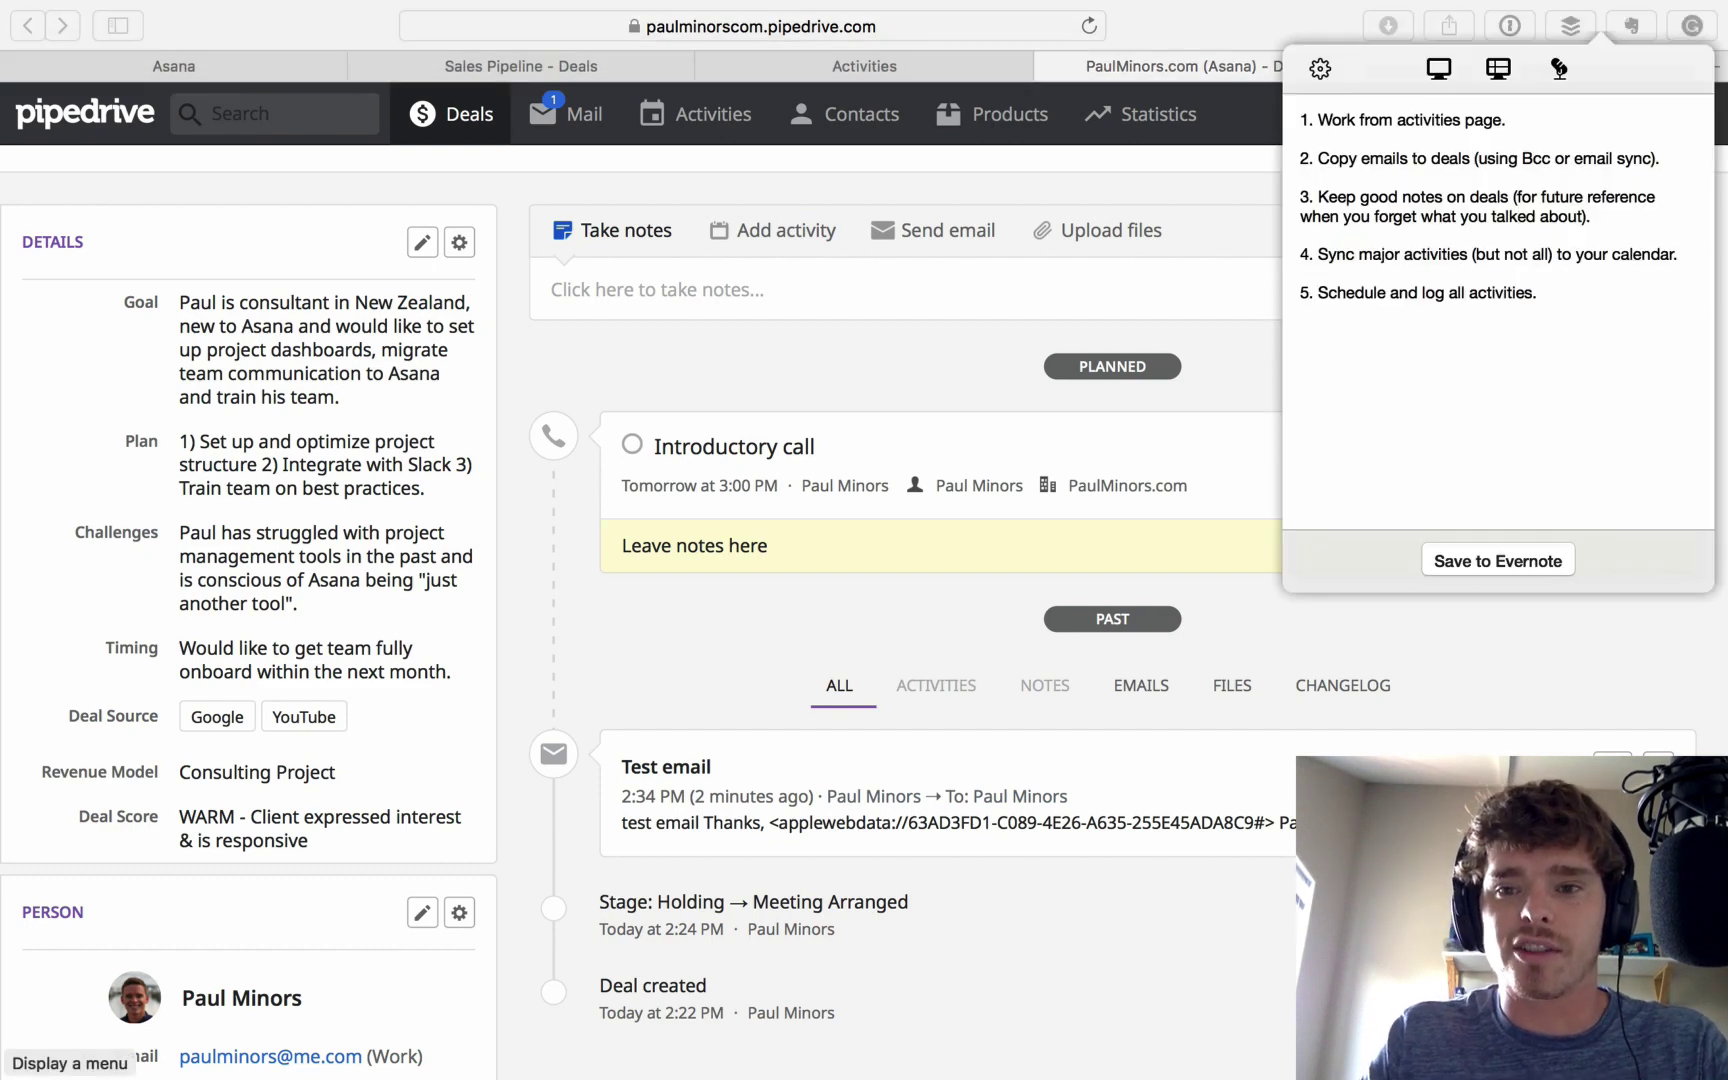
Step: Read the tip about scheduling and logging activities, then dismiss the tips panel
left_click_drag(1308, 293, 1539, 293)
left_click(1543, 295)
left_click(948, 323)
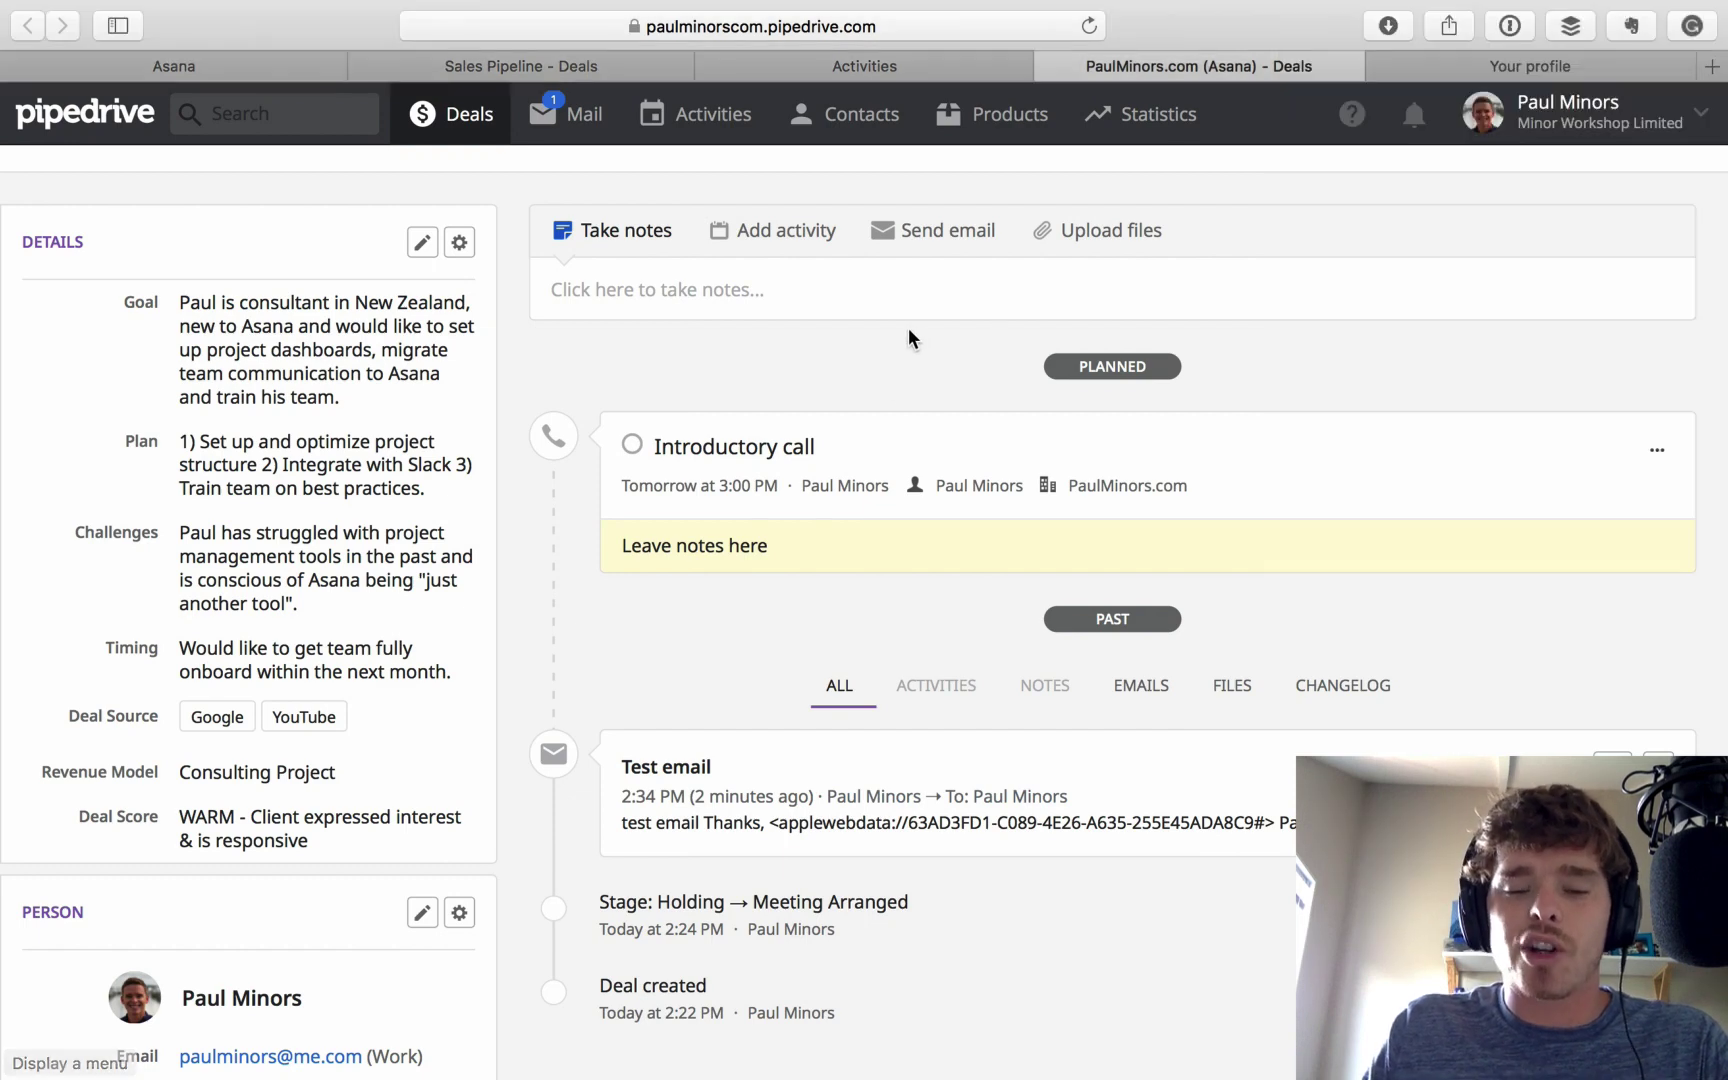
Step: Add a Voicemail activity for today on the Asana deal and save it as done
scroll(1006, 435, "up", 3)
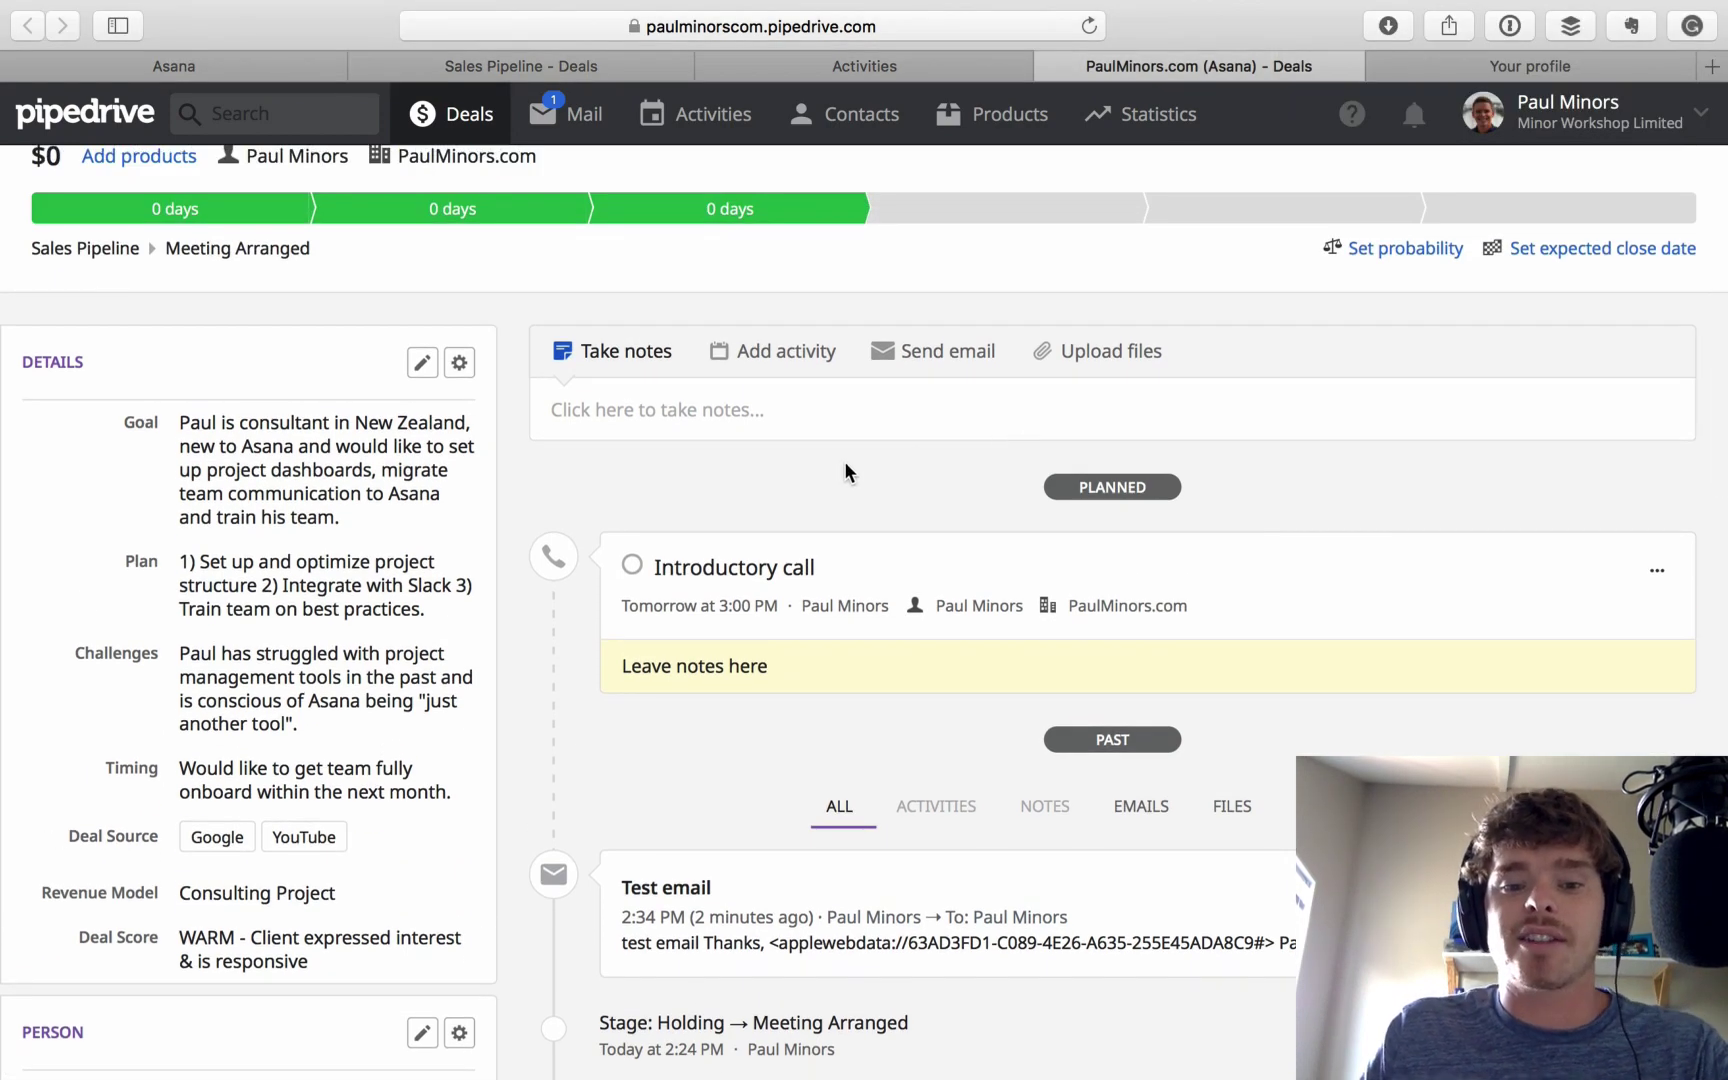
left_click(822, 366)
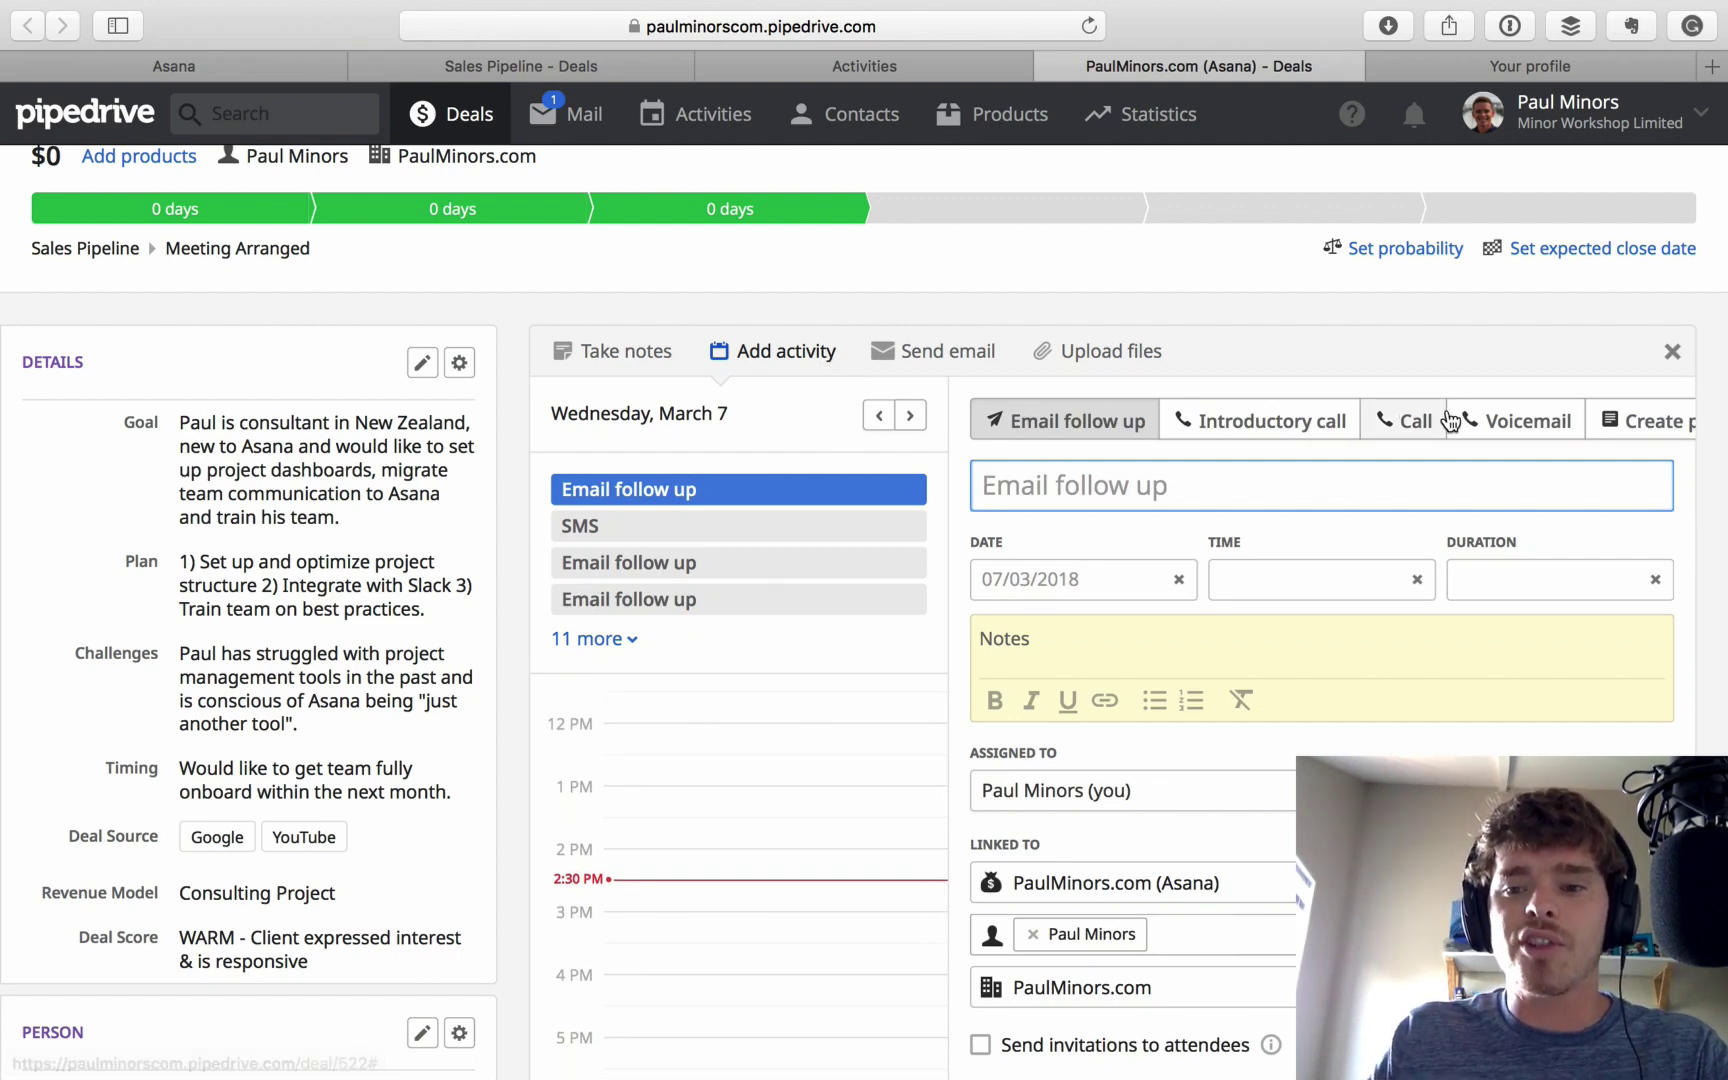
left_click(1515, 421)
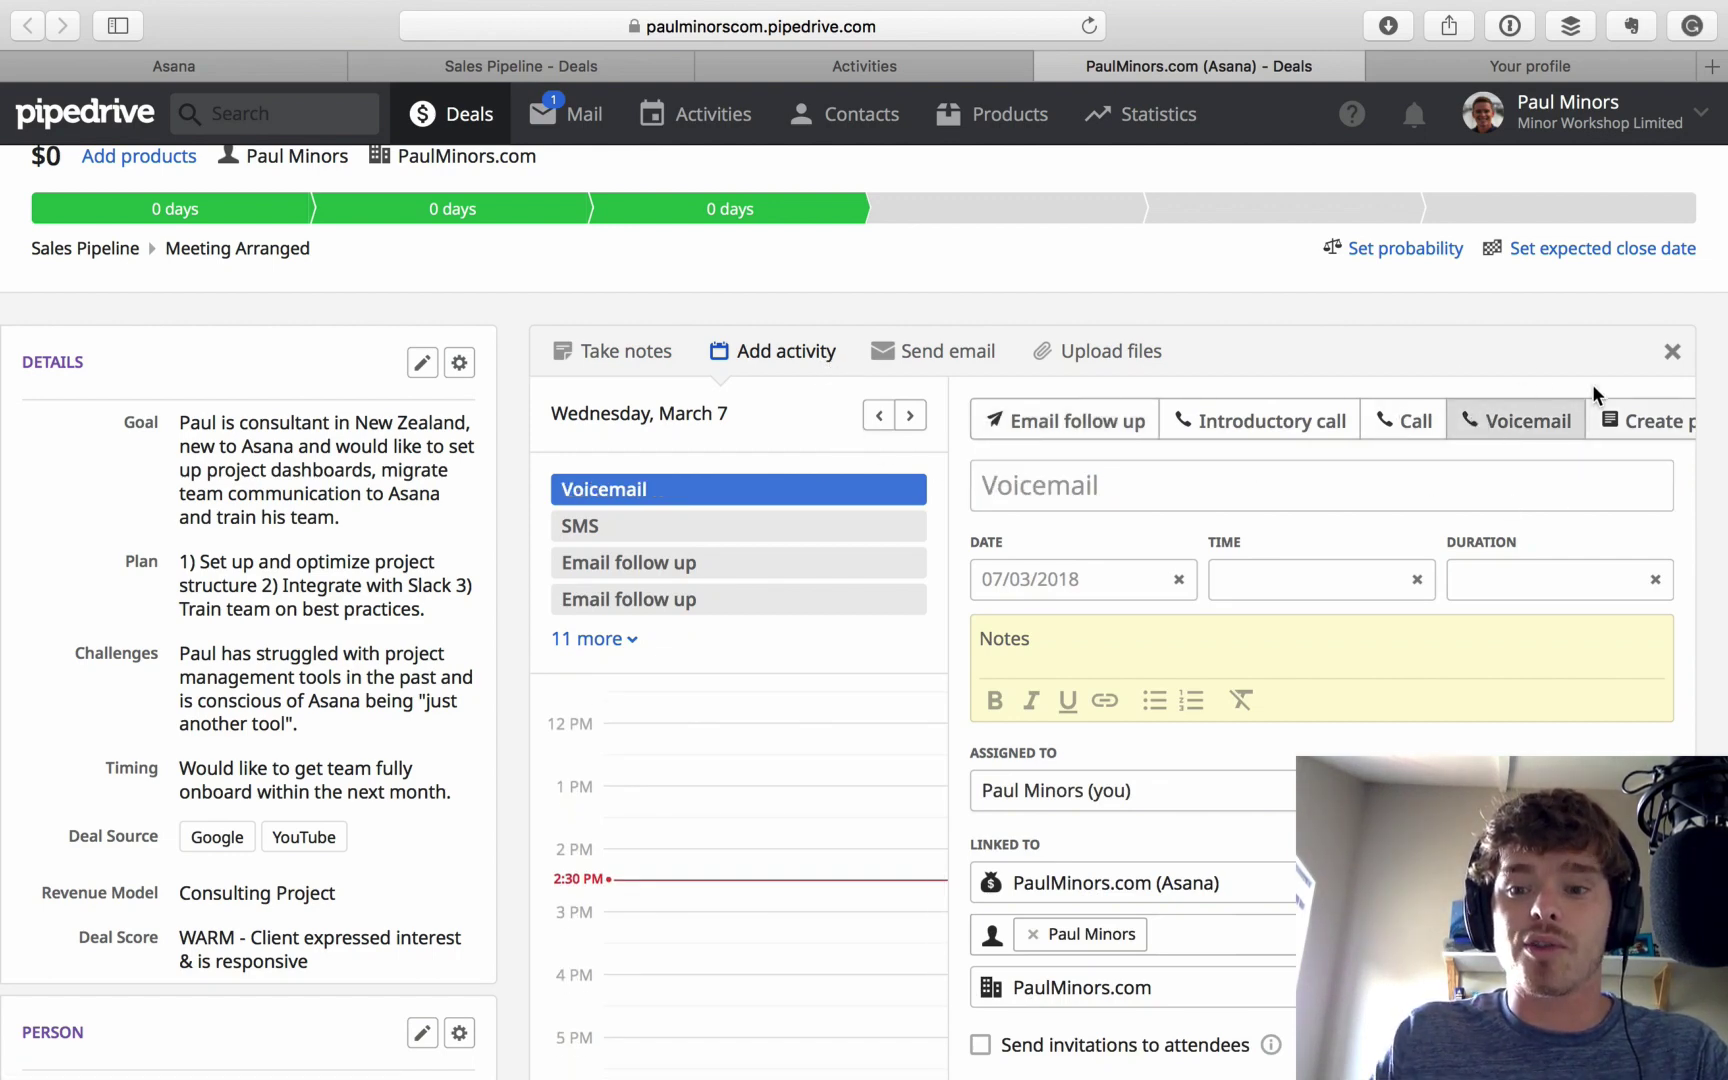
scroll(1475, 438, "down", 1)
scroll(1475, 438, "down", 5)
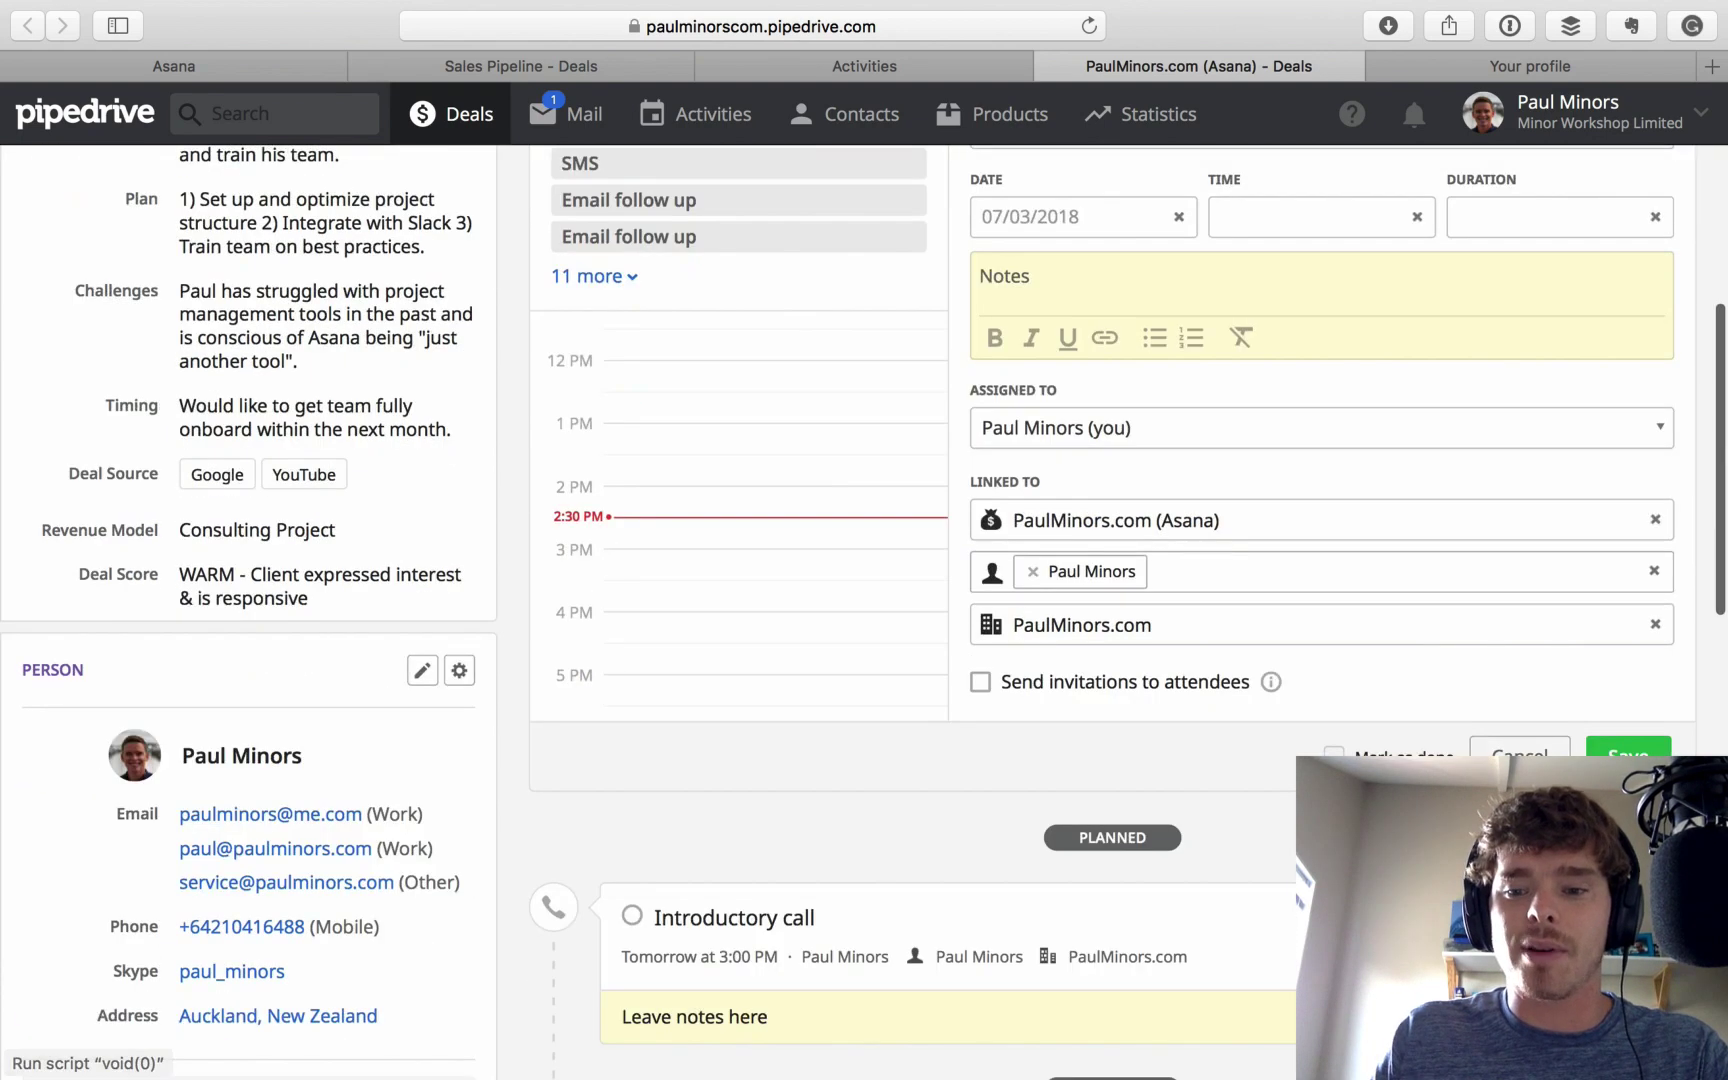
left_click(1628, 748)
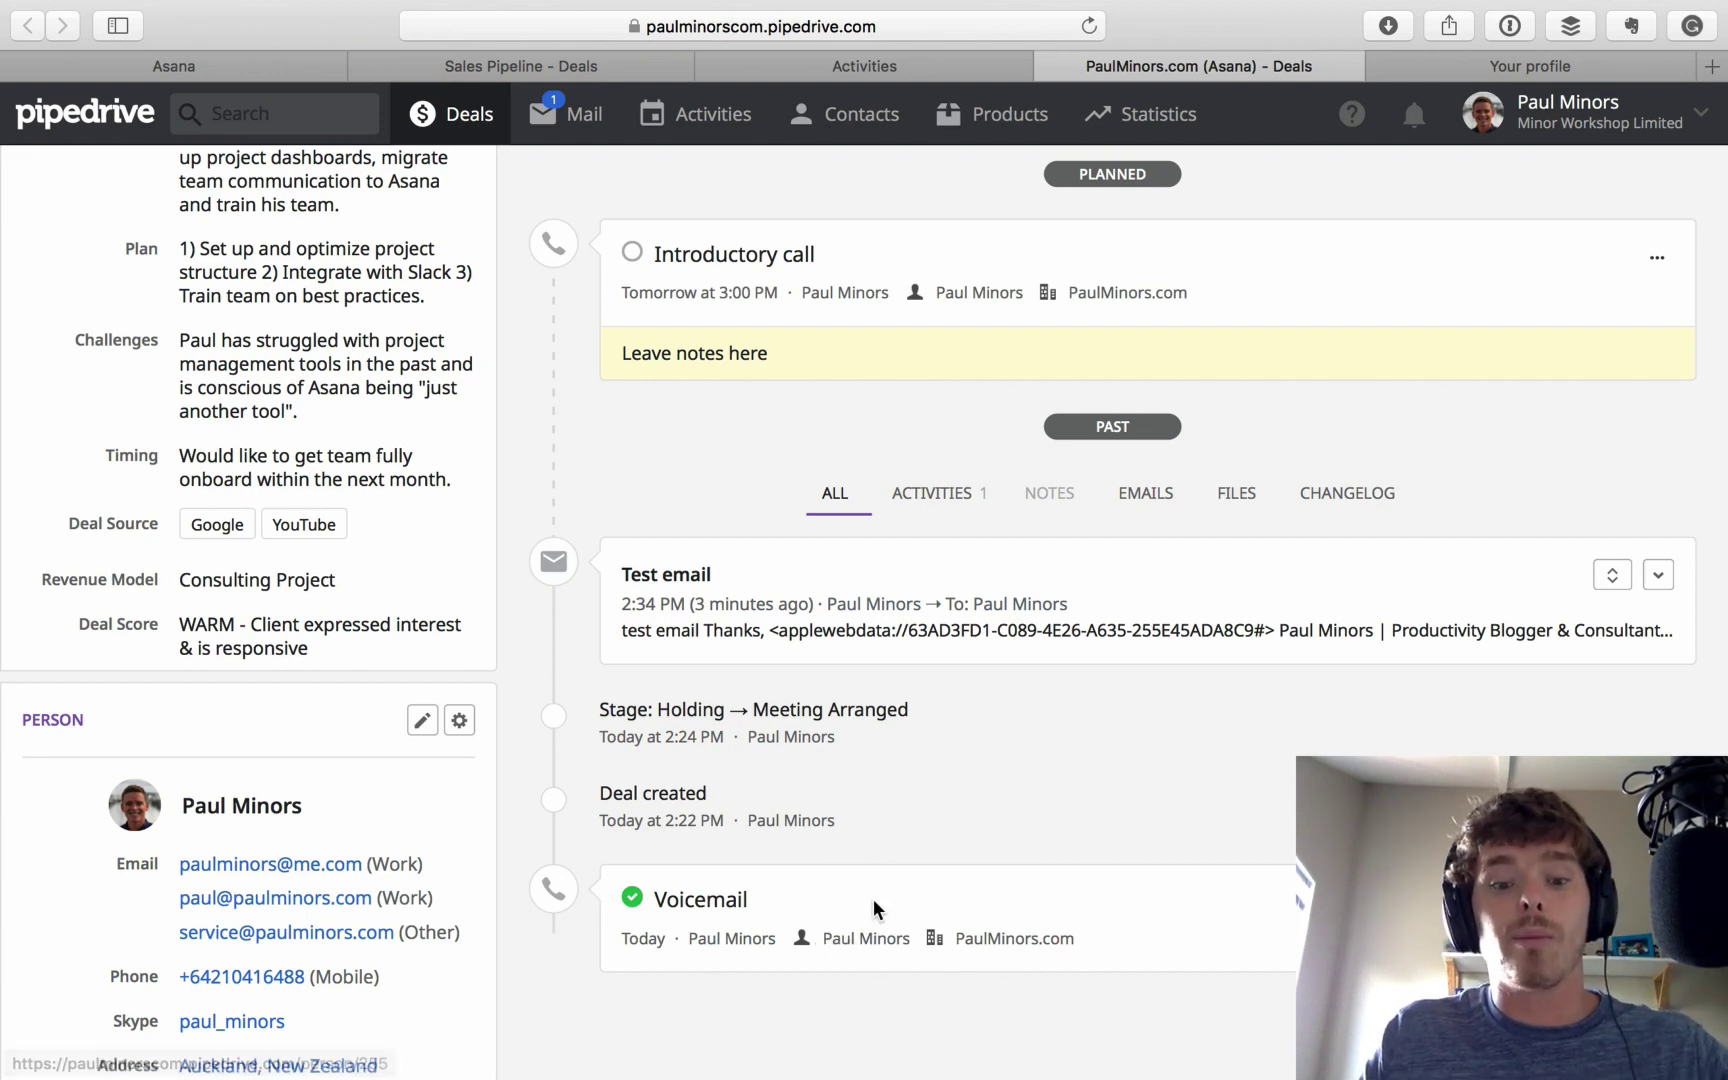
Step: Log a completed Email follow up activity dated today beneath the Voicemail
scroll(875, 900, "up", 5)
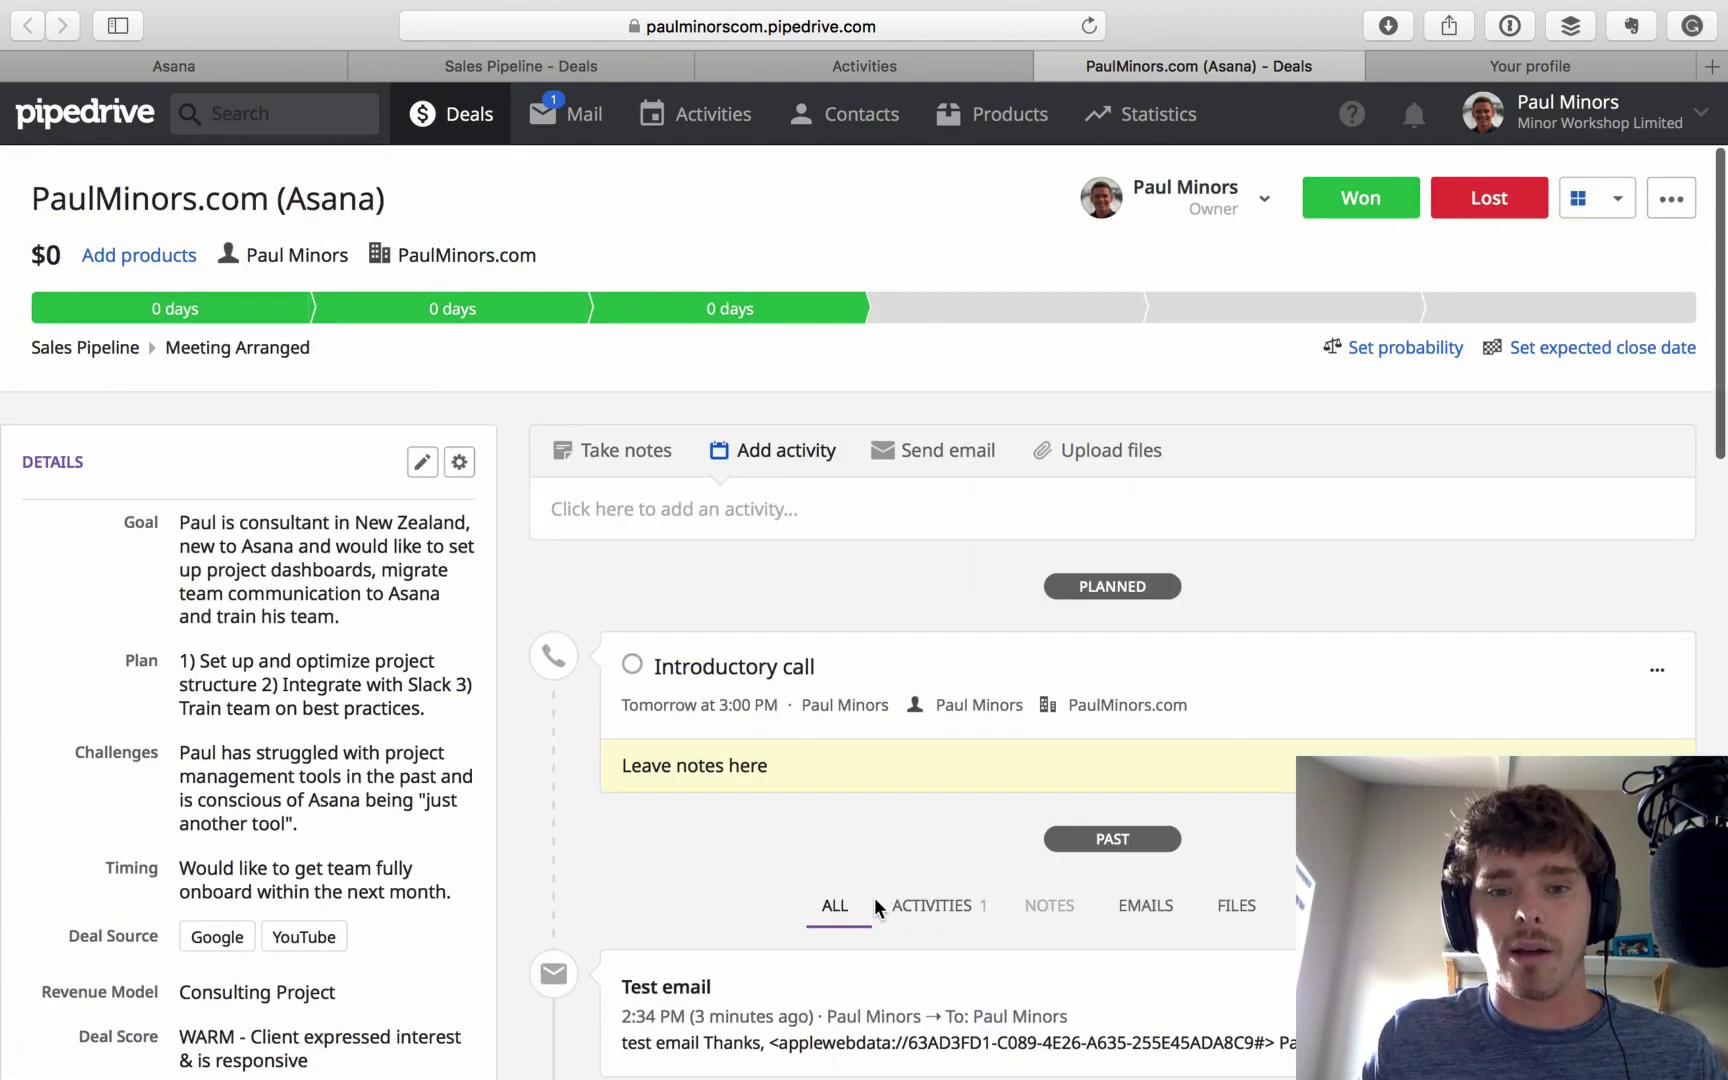
left_click(832, 528)
scroll(1125, 888, "down", 4)
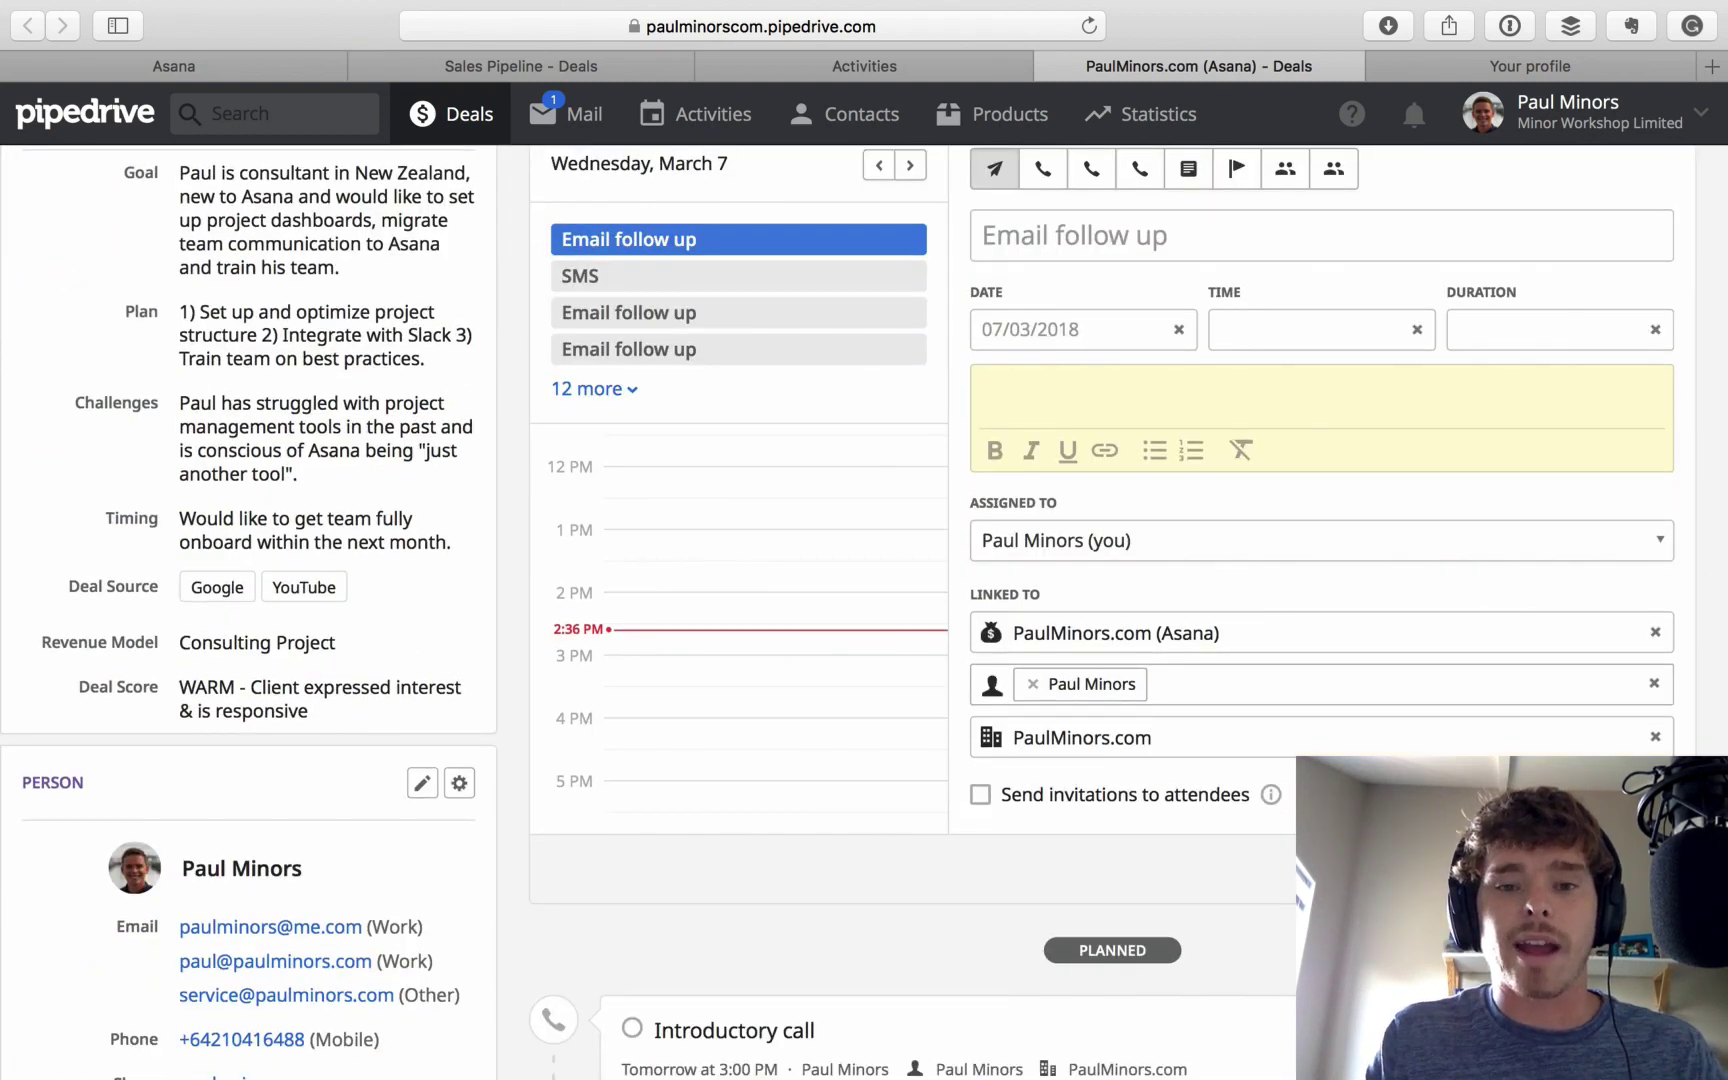
key("Escape")
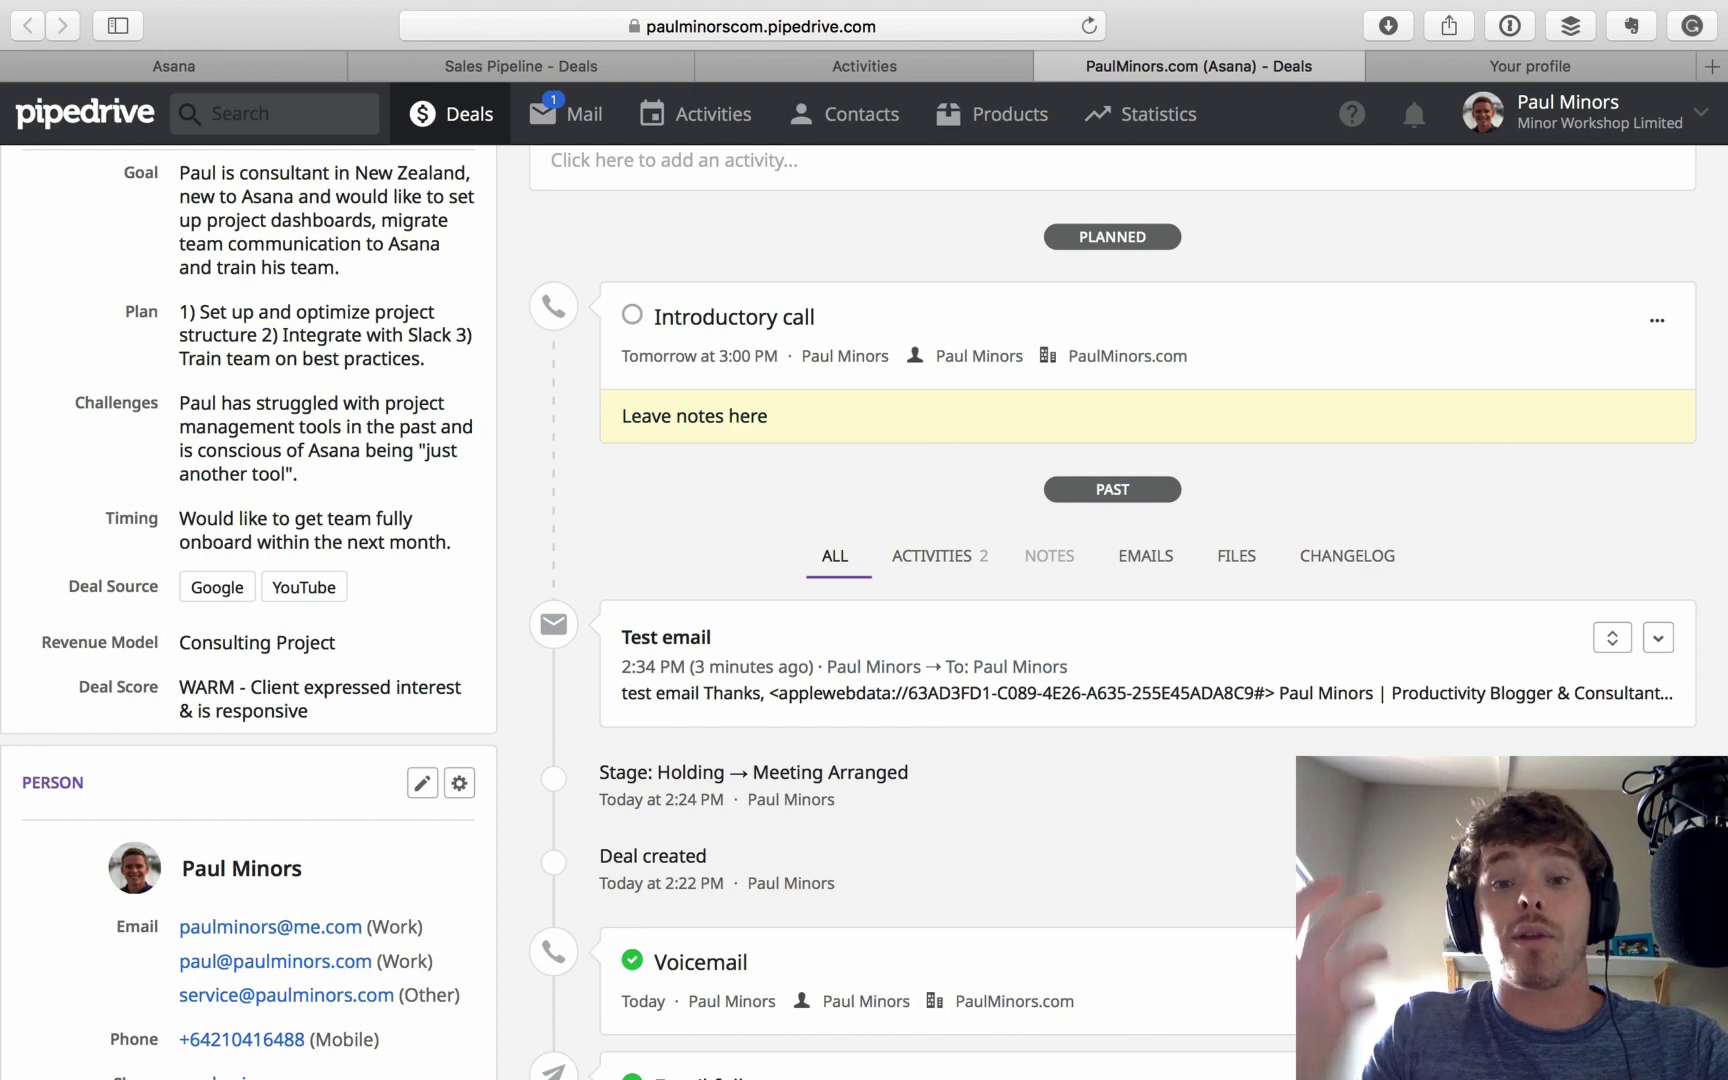
Step: Briefly check the Evernote notes checklist, then close it again
scroll(513, 760, "down", 3)
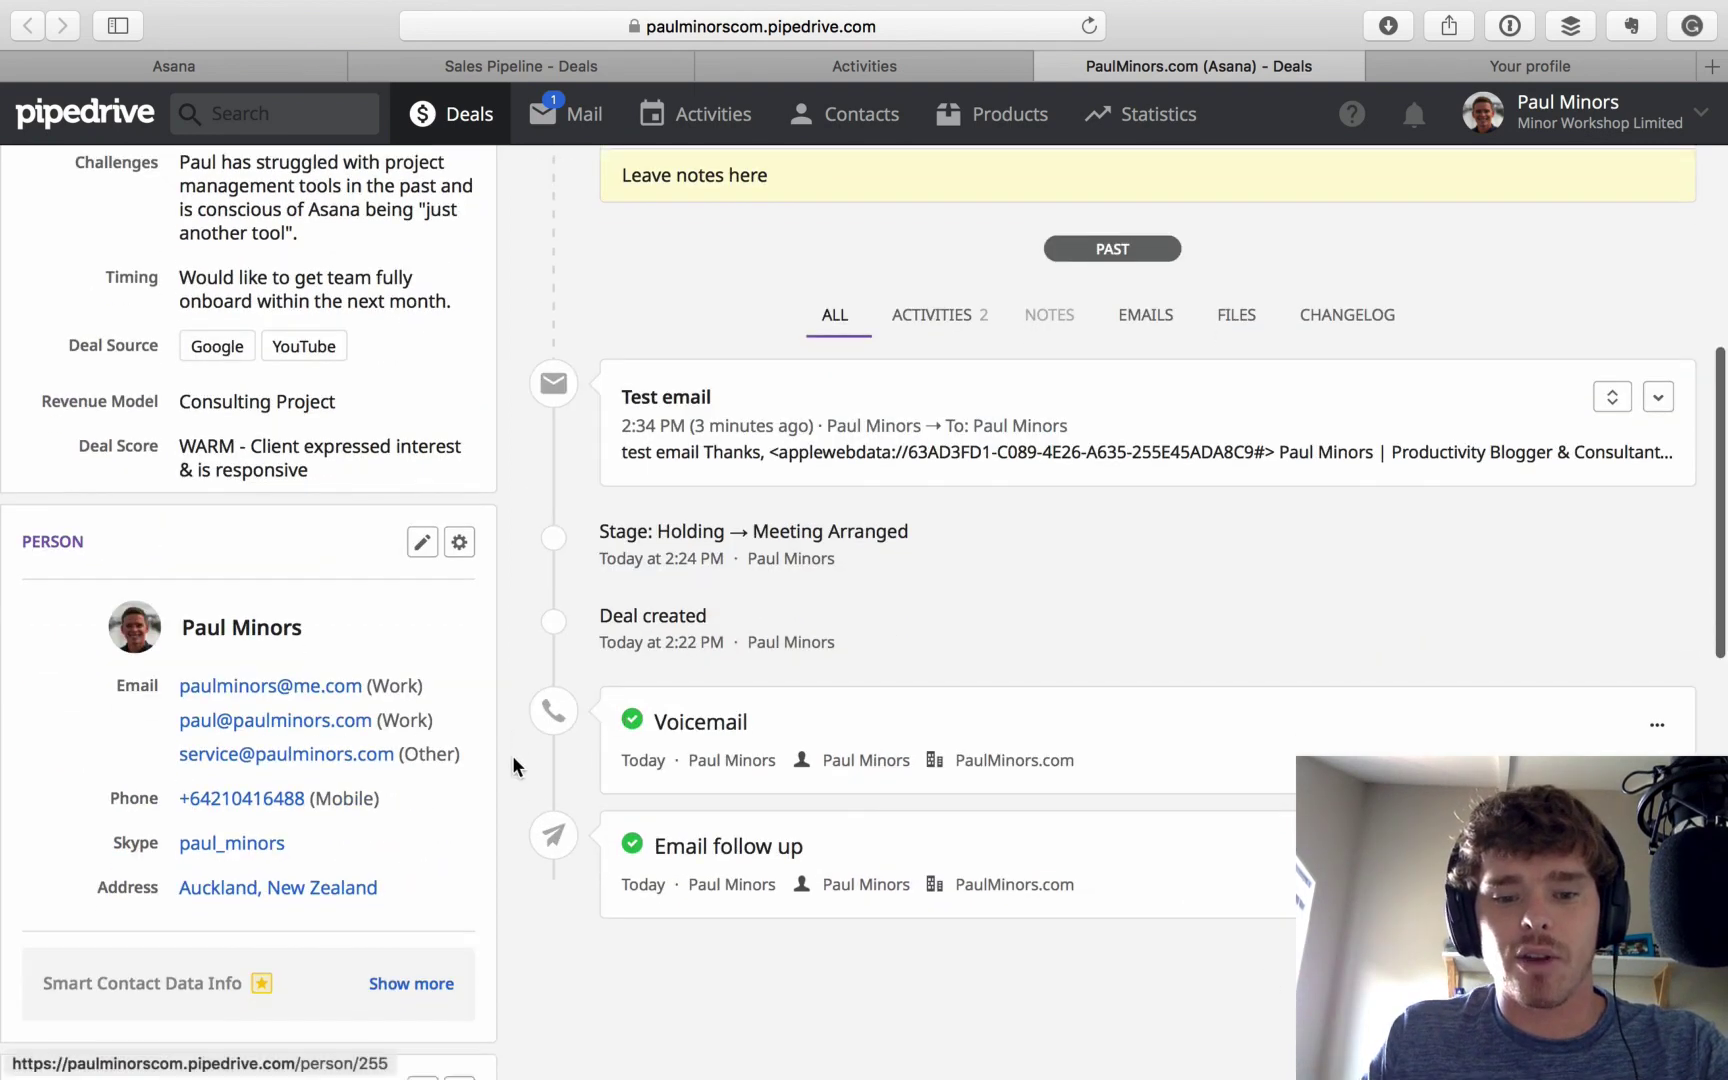
scroll(855, 683, "up", 6)
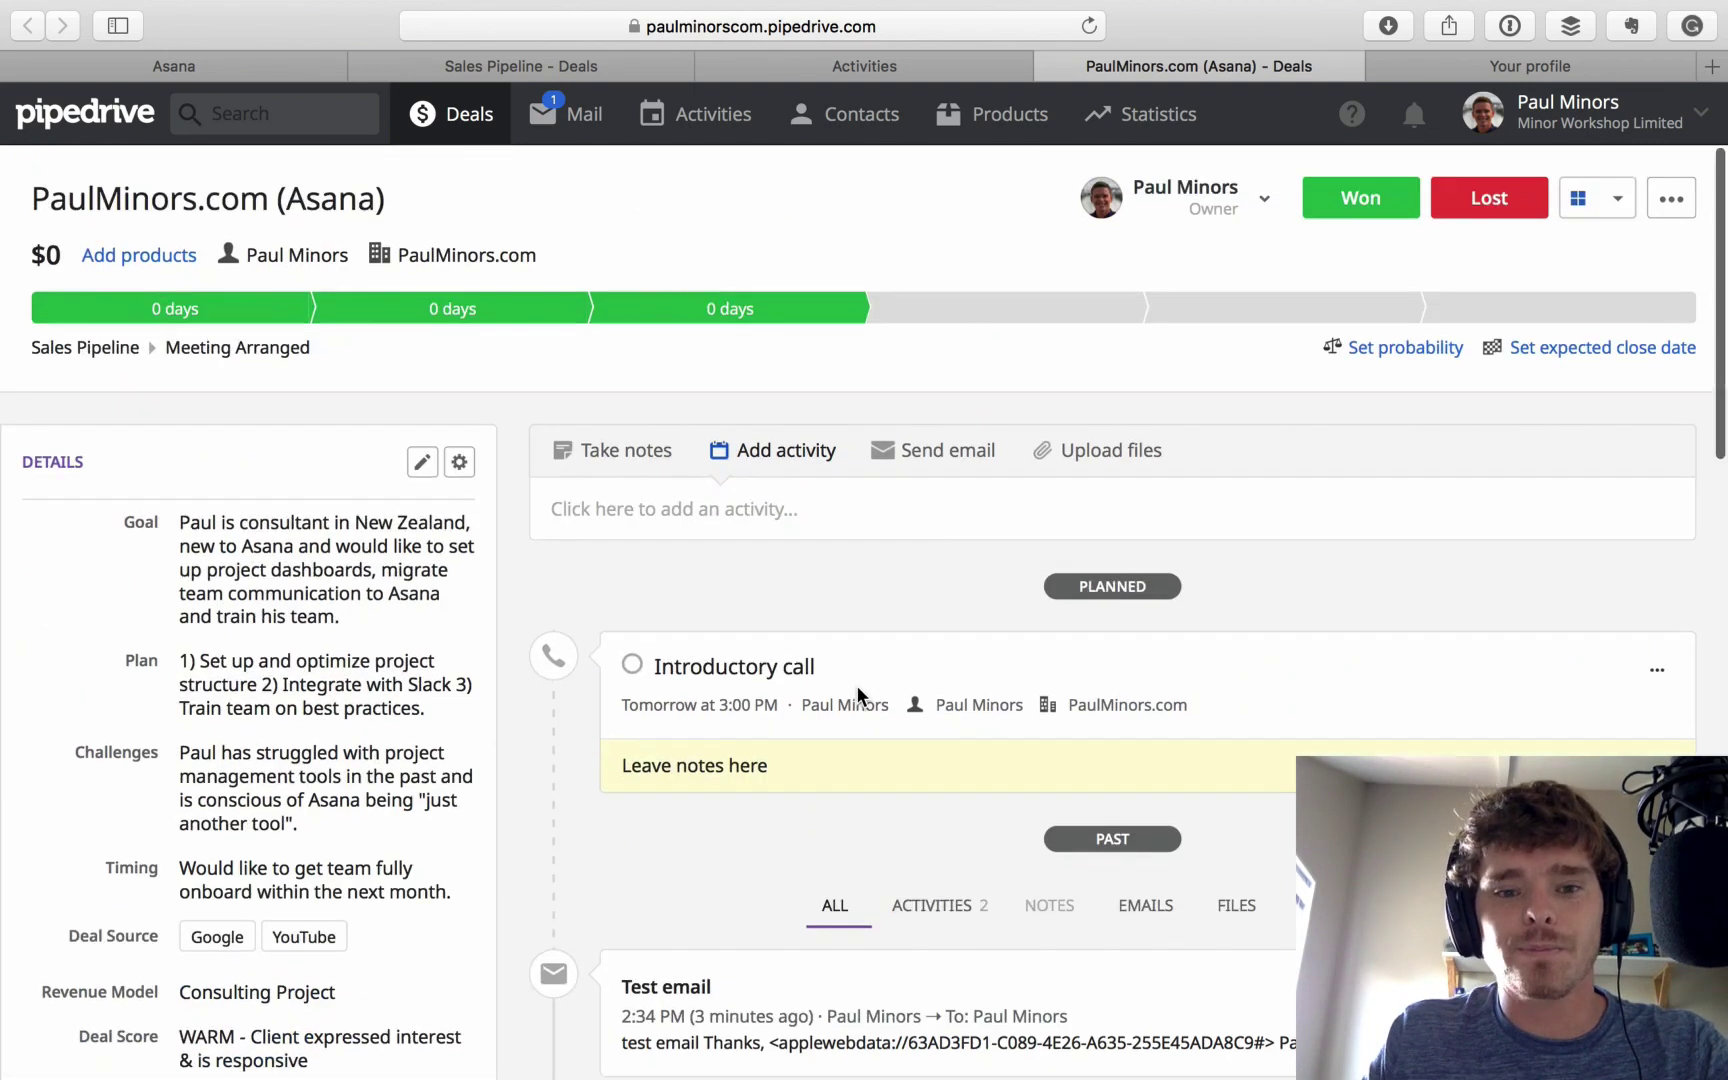
key("ctrl+shift+v")
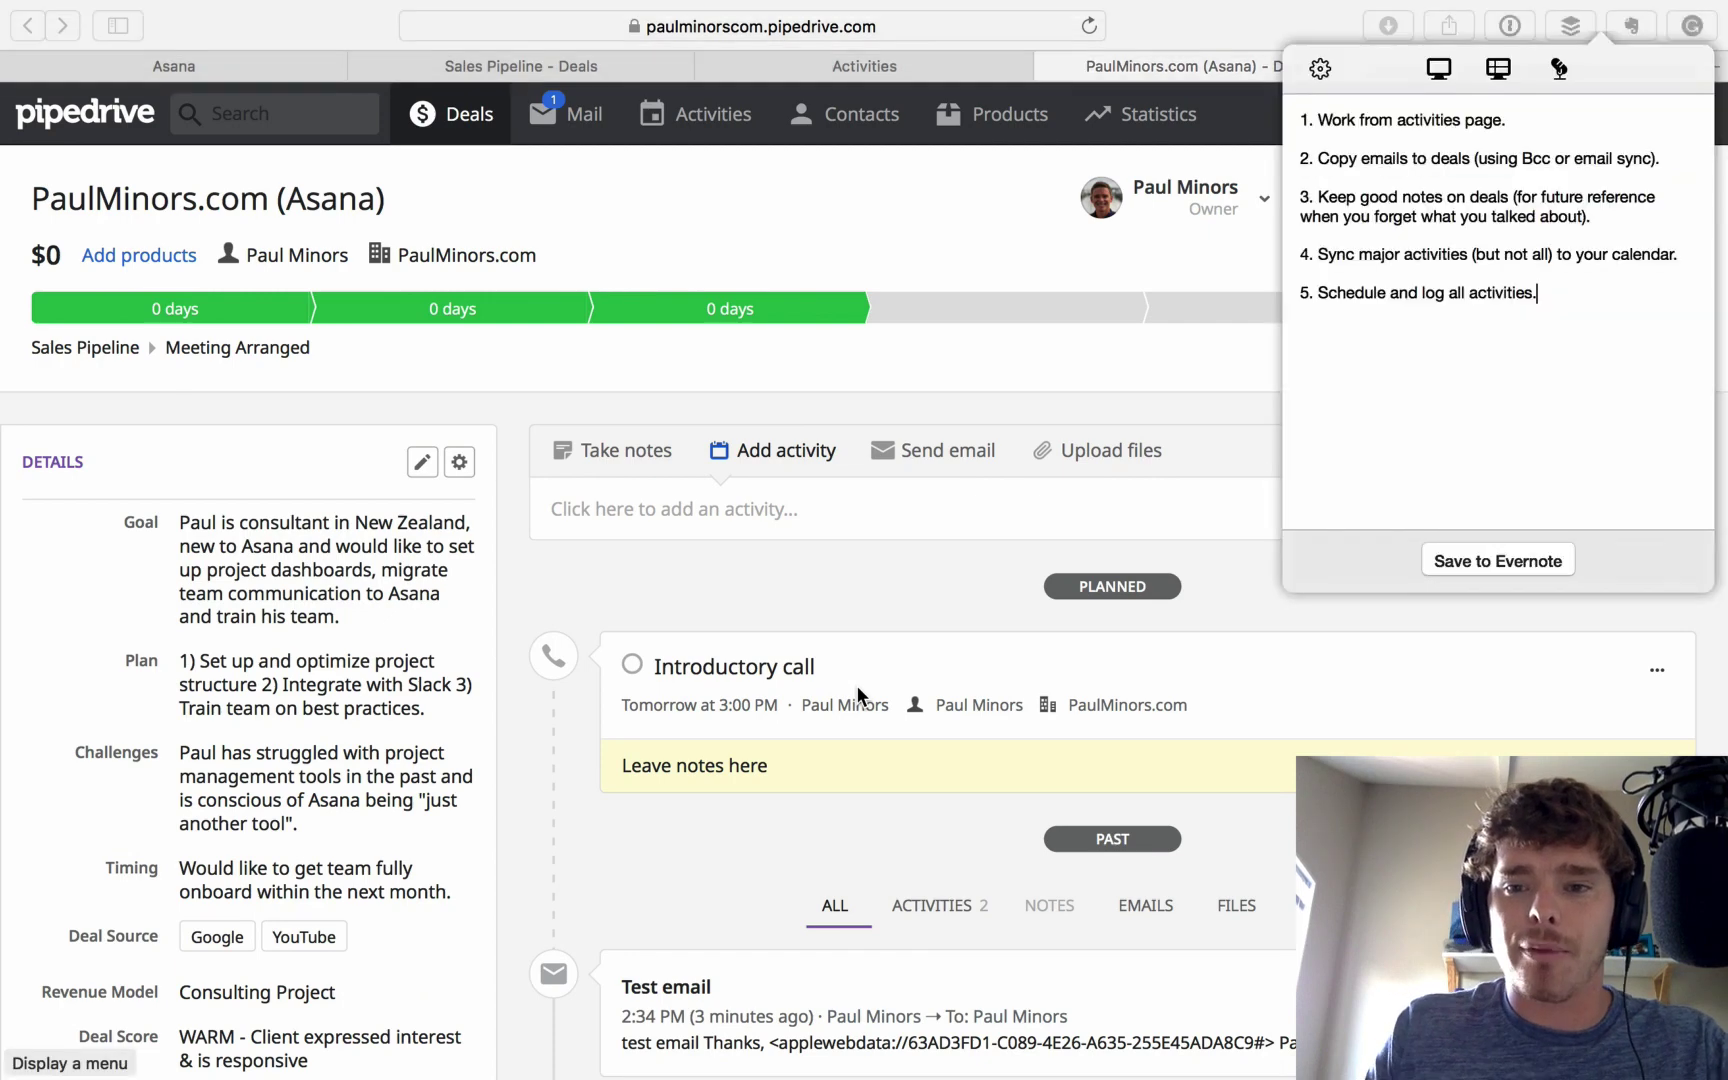
key("Escape")
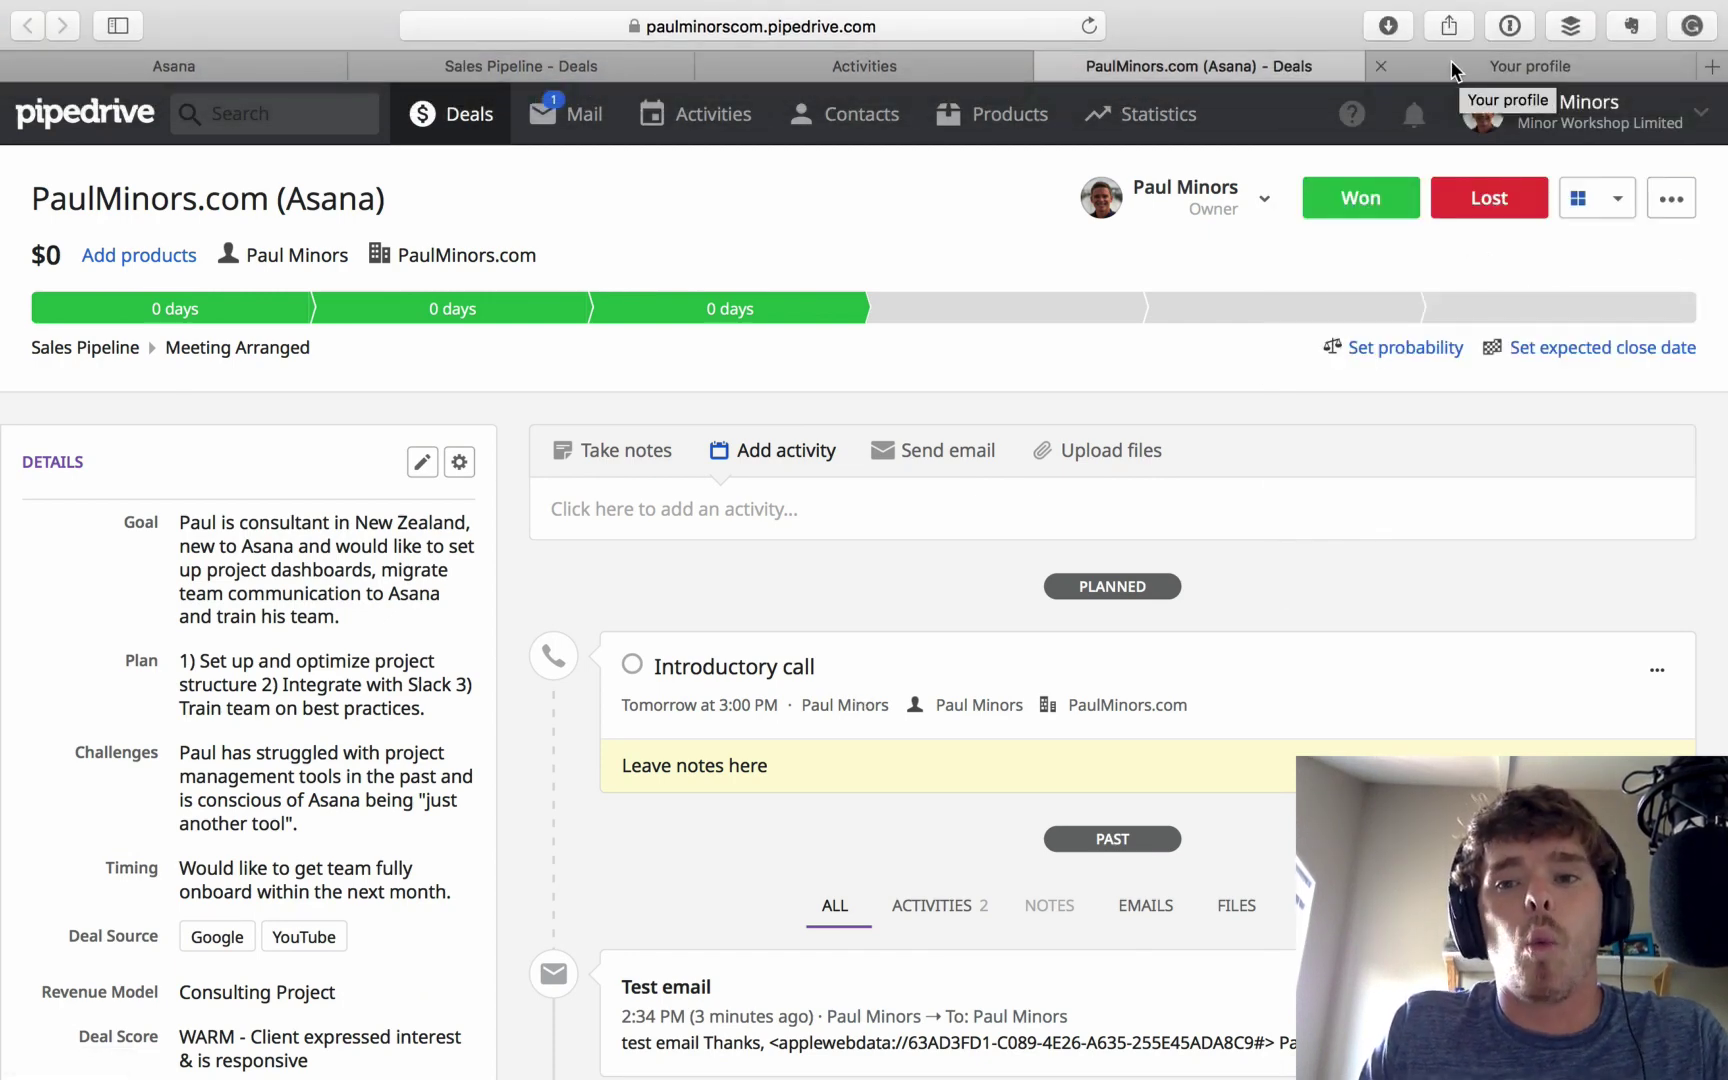
Step: Bring up Google Calendar sync settings and check the calendar list, keeping Apps selected
left_click(1453, 59)
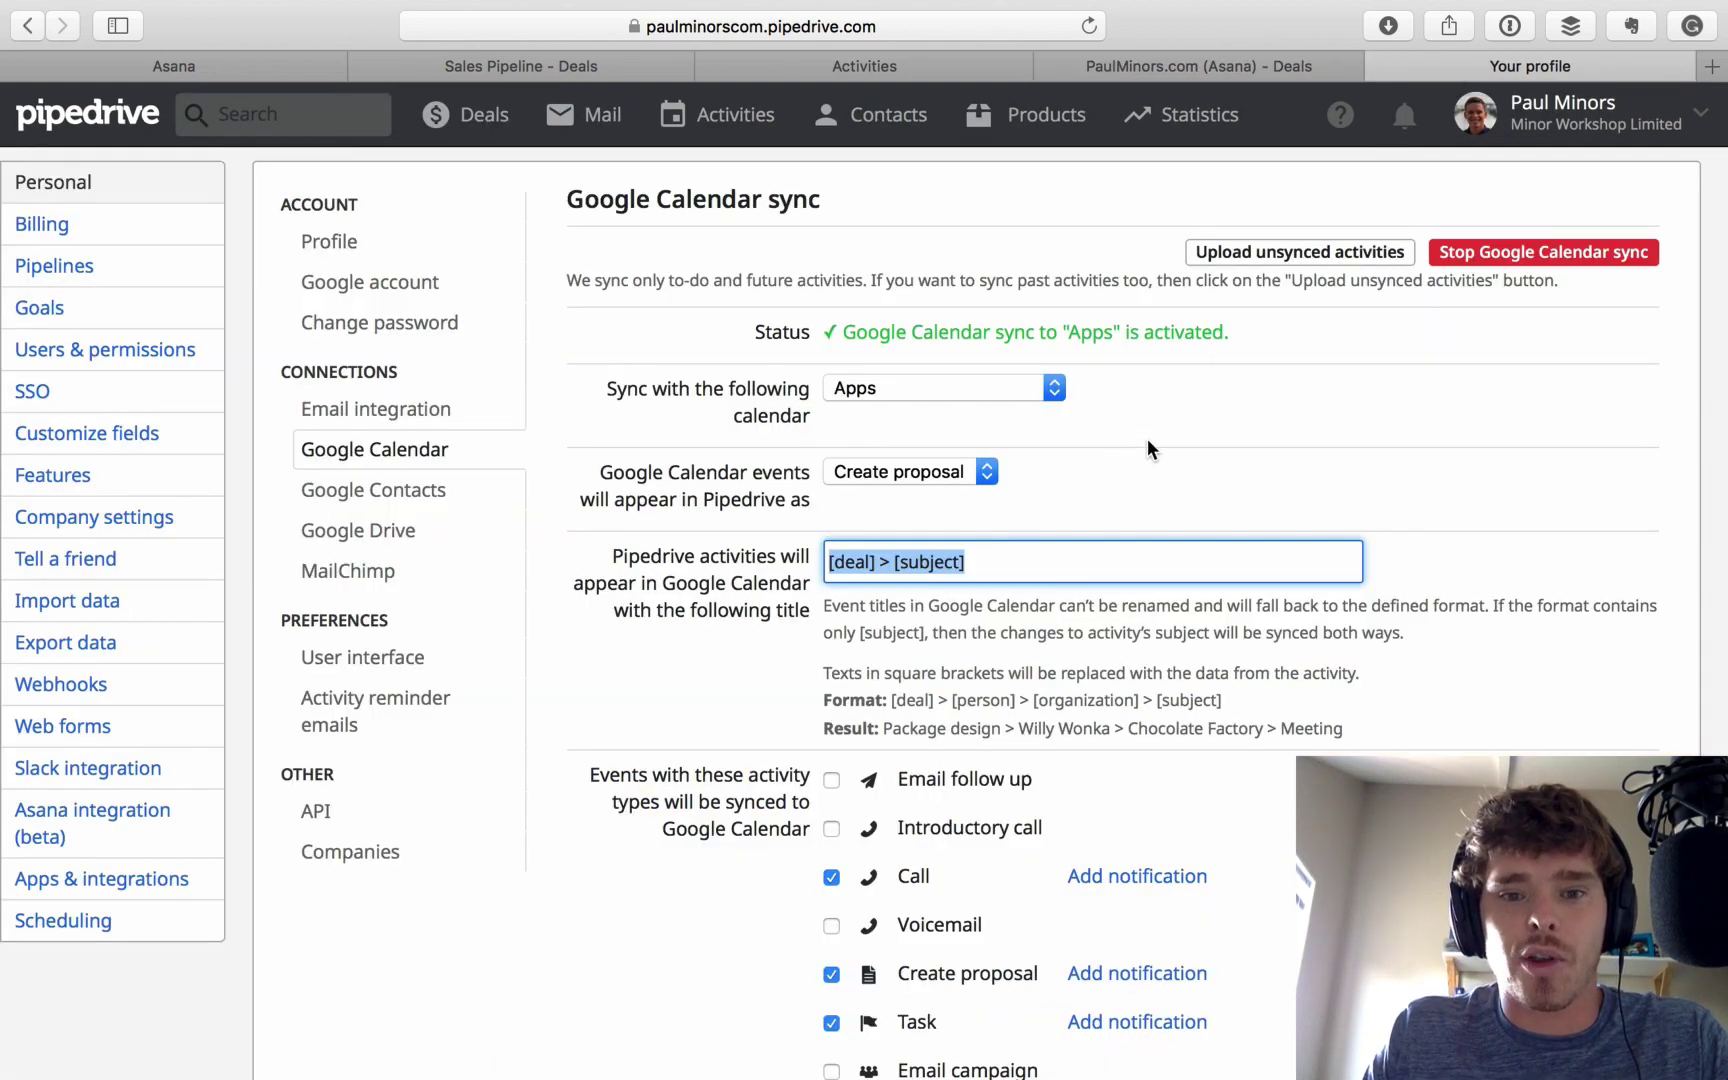
scroll(1145, 440, "down", 2)
scroll(1135, 418, "up", 2)
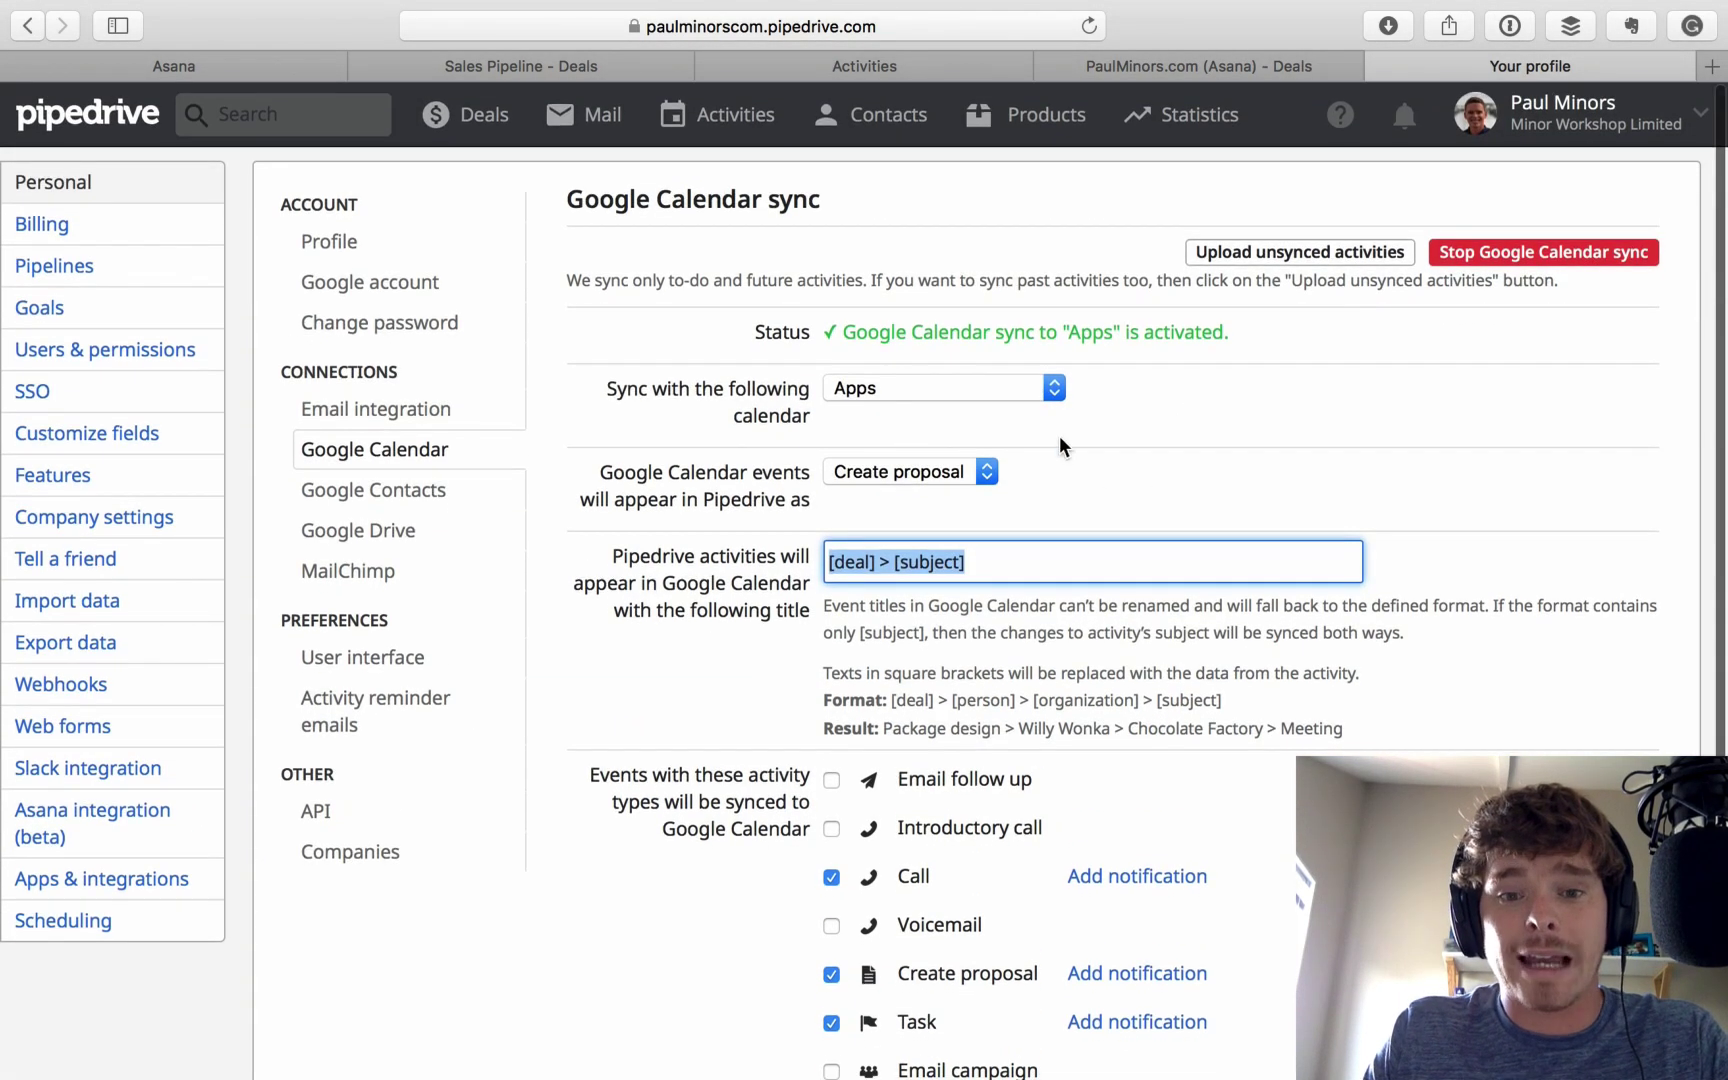
left_click(942, 387)
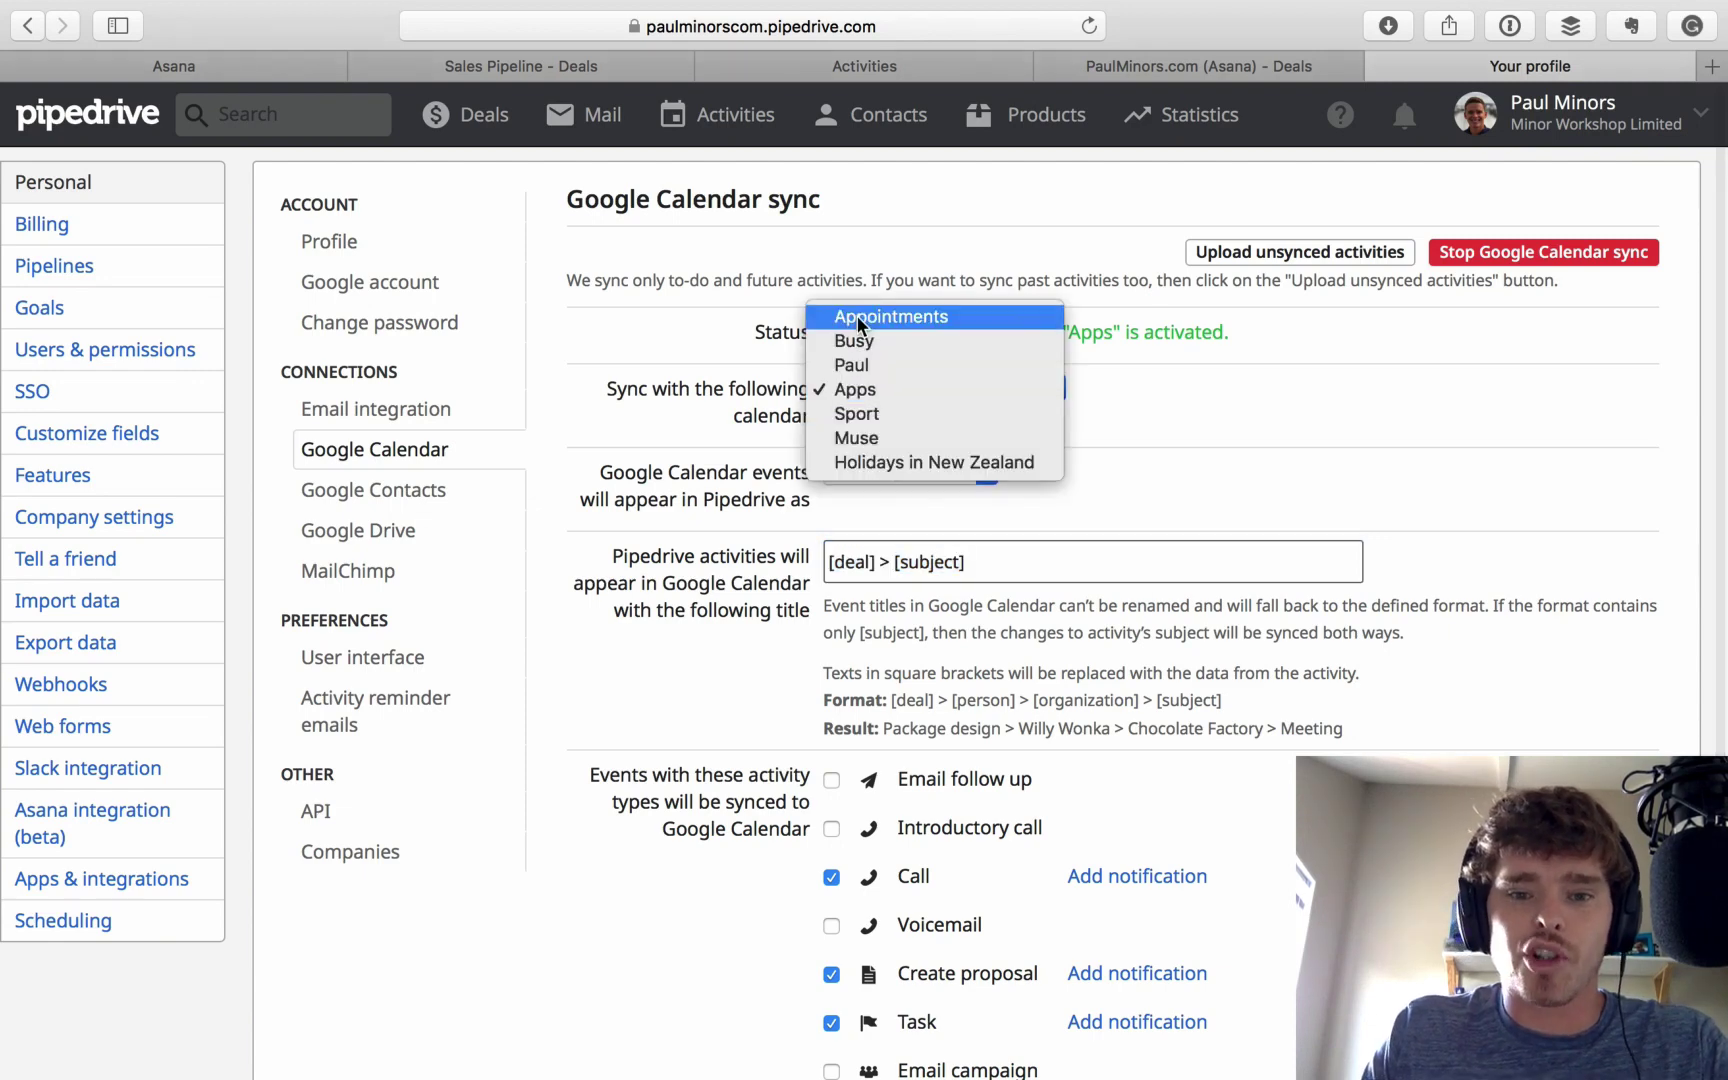
left_click(1176, 403)
Step: Inspect the event title format '[deal] > [subject]' and the synced activity types
scroll(1091, 555, "down", 4)
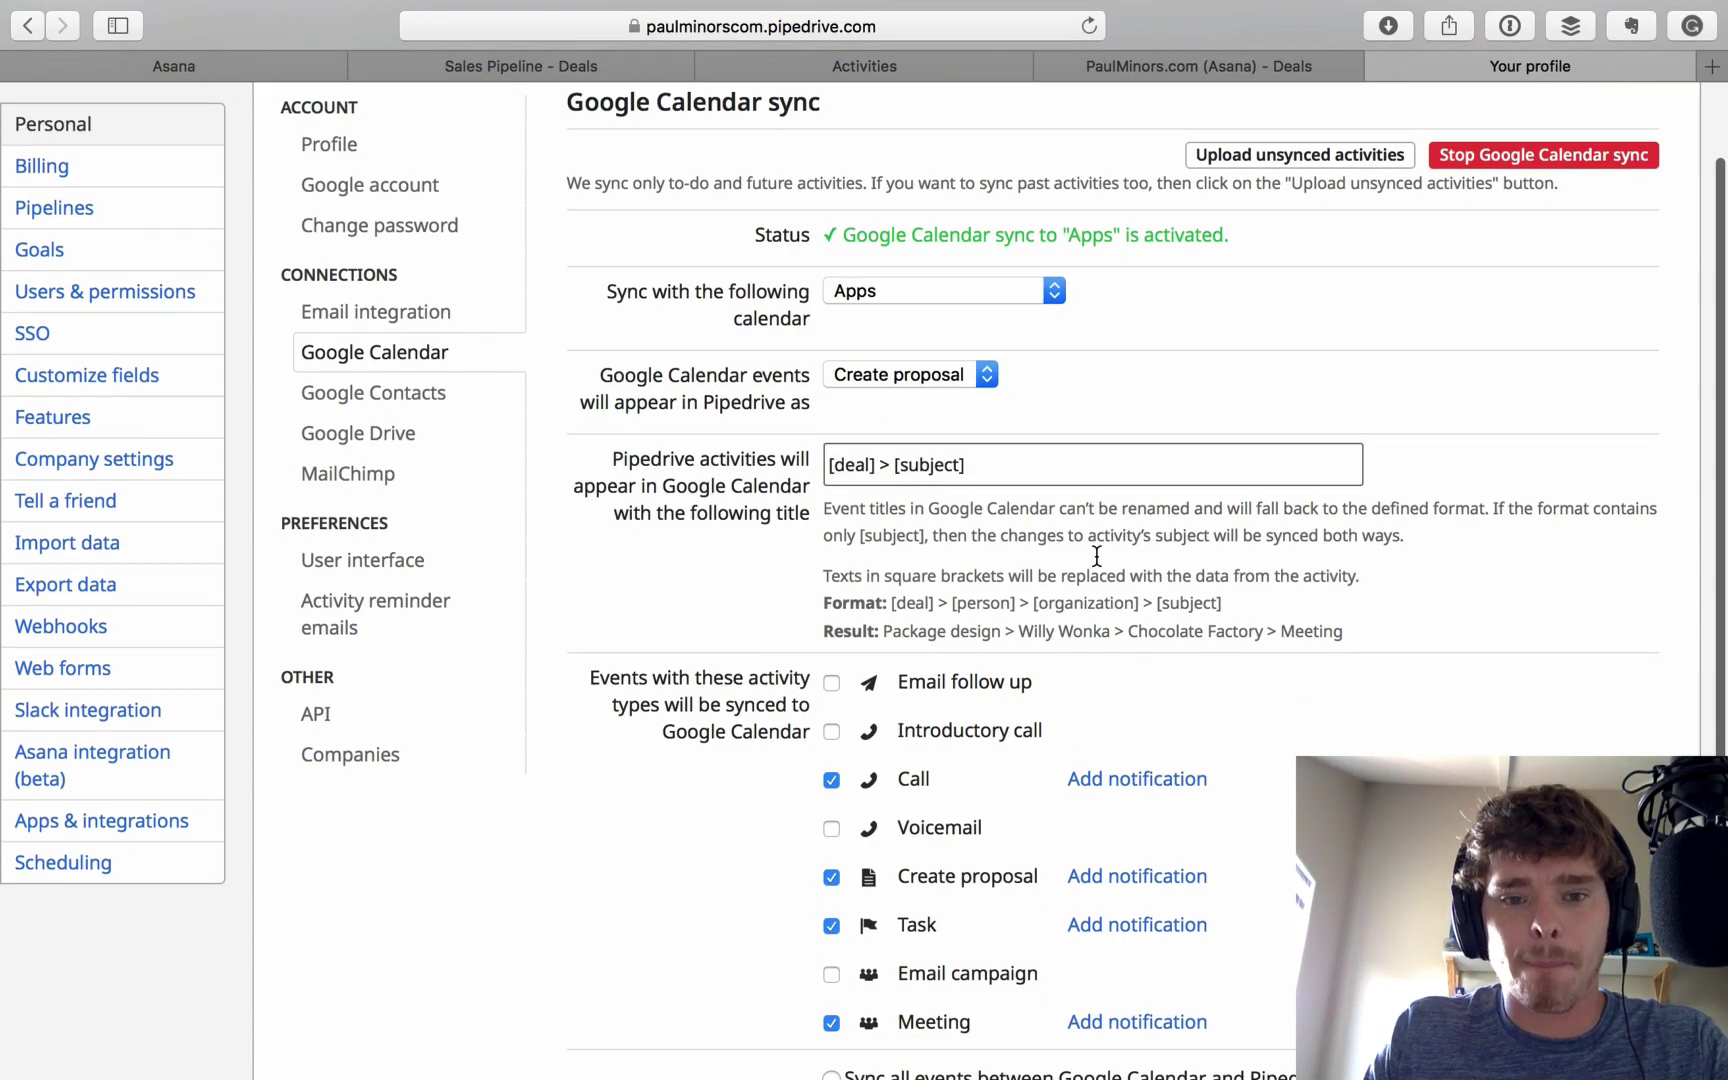
left_click_drag(965, 367, 822, 367)
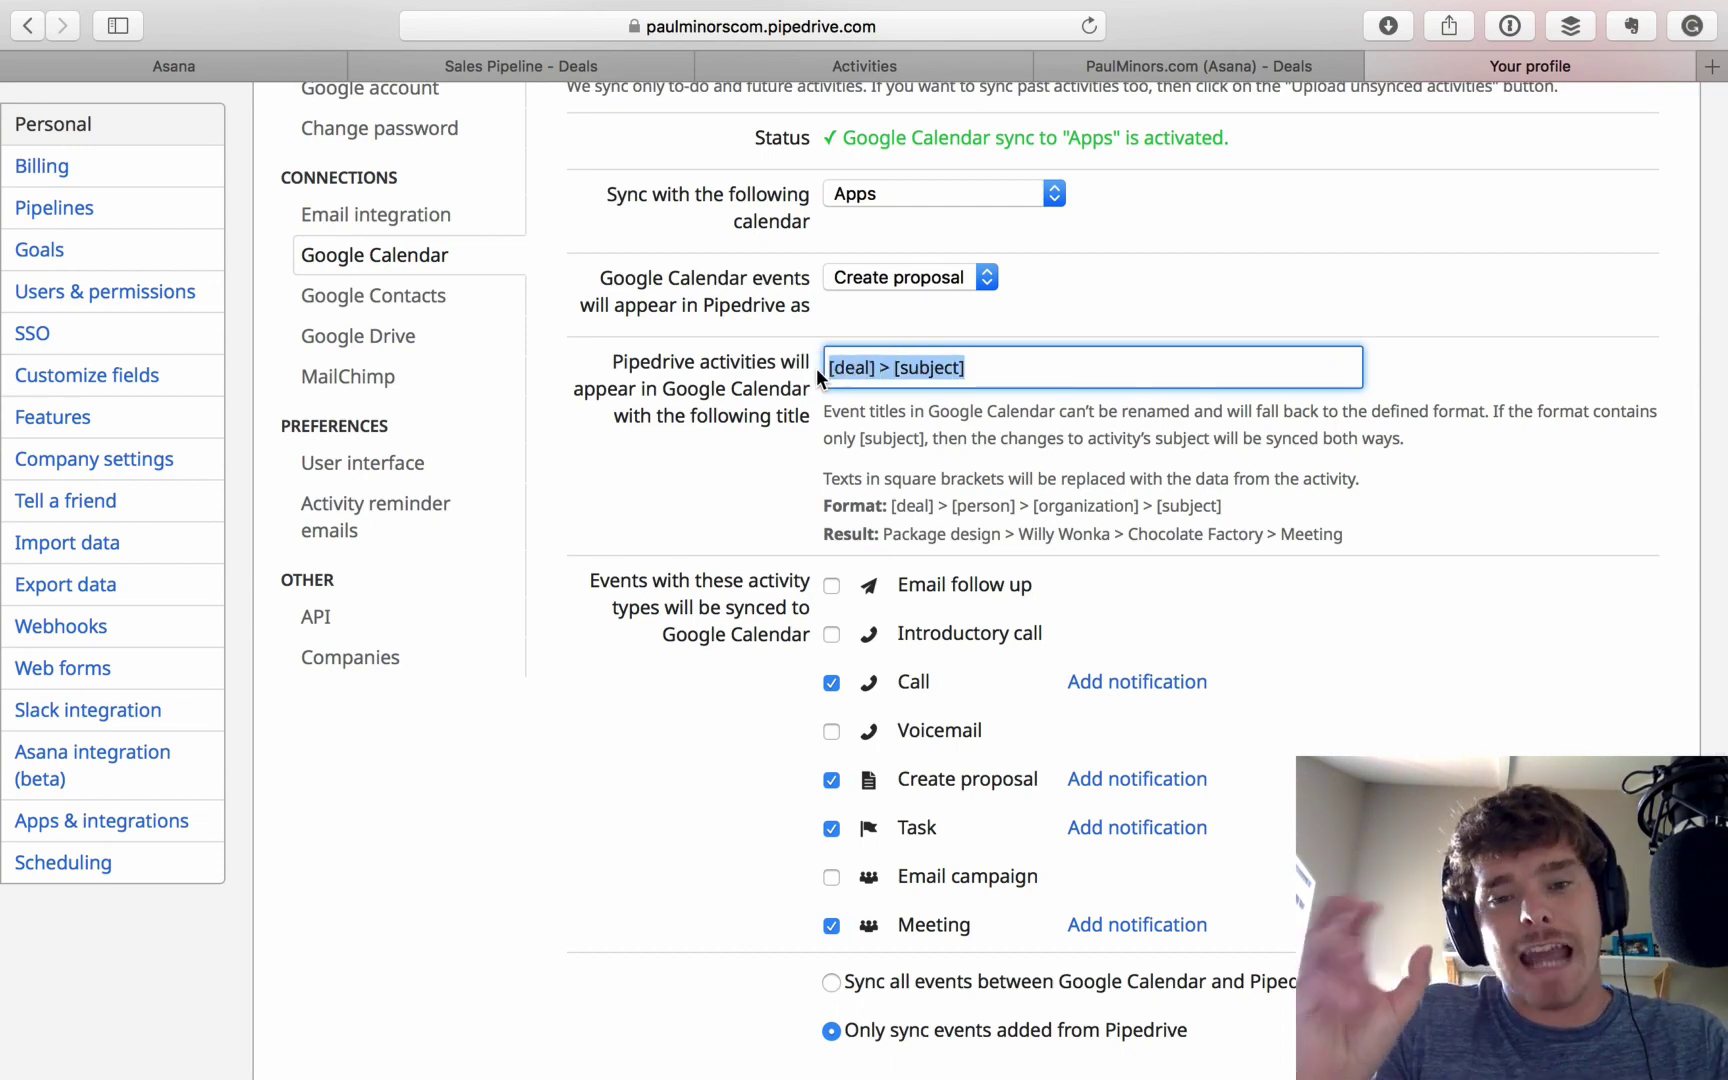
left_click(900, 366)
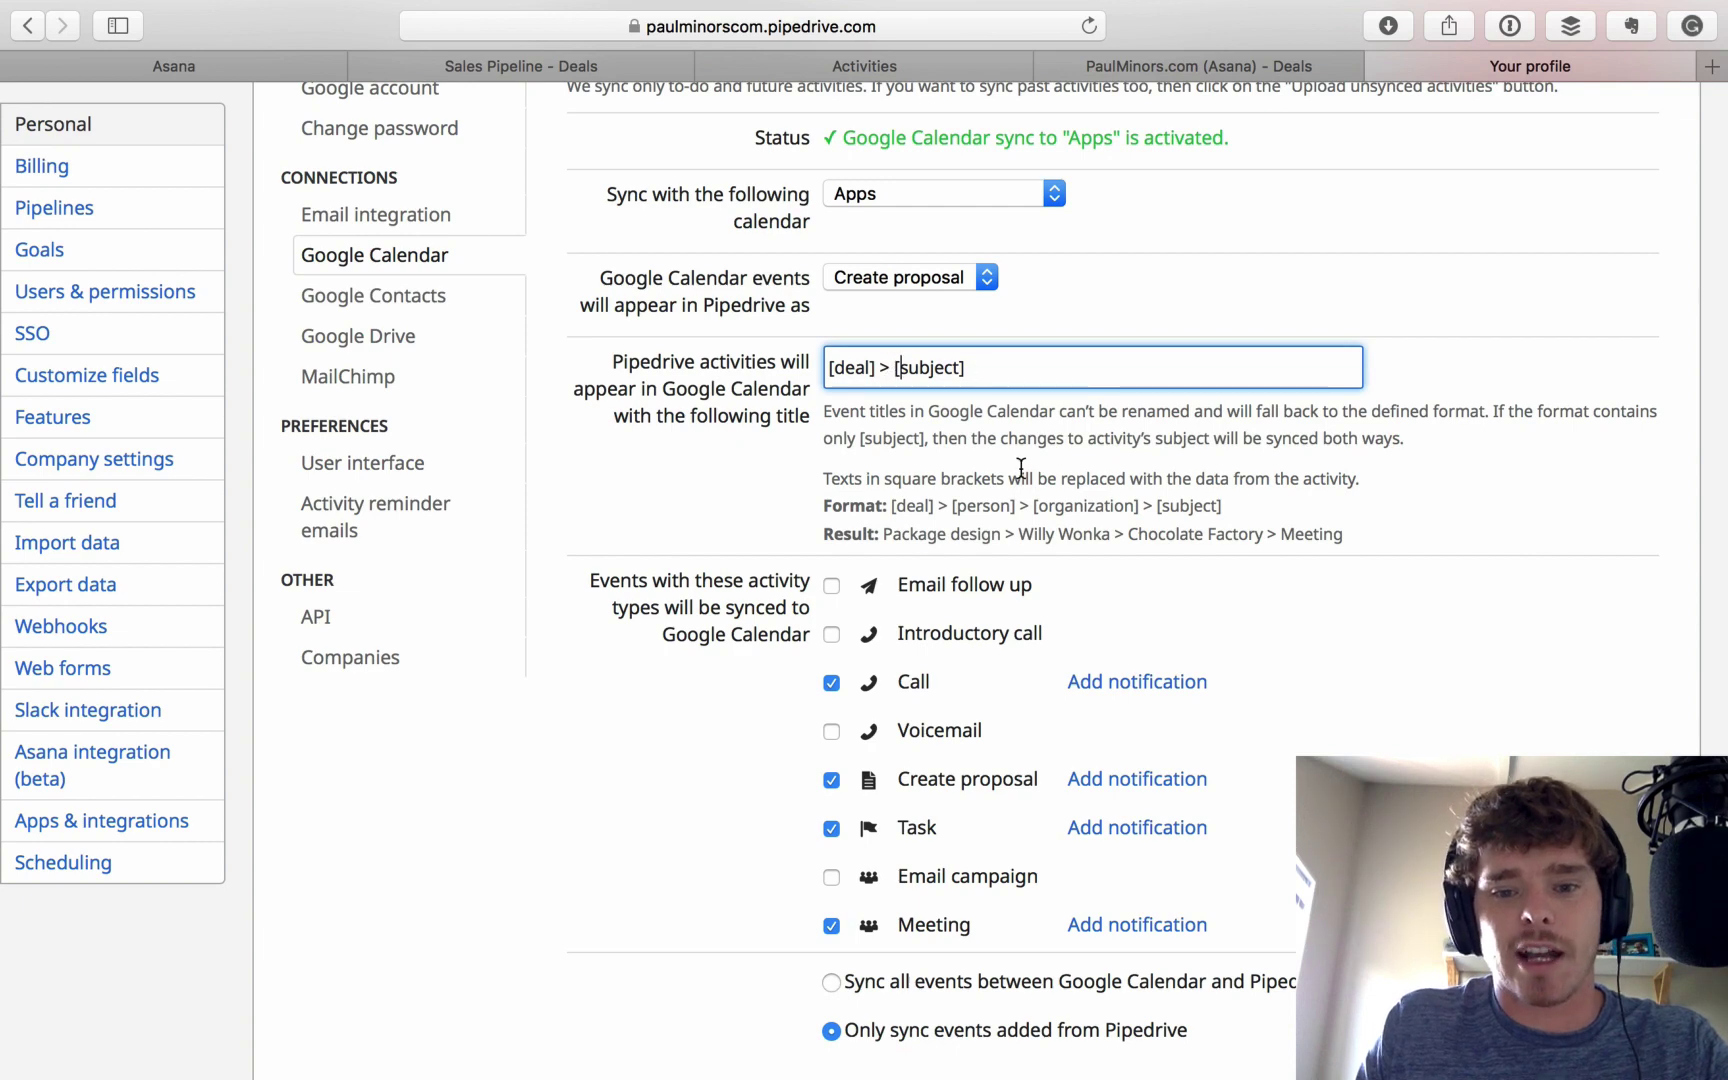
scroll(1021, 467, "down", 3)
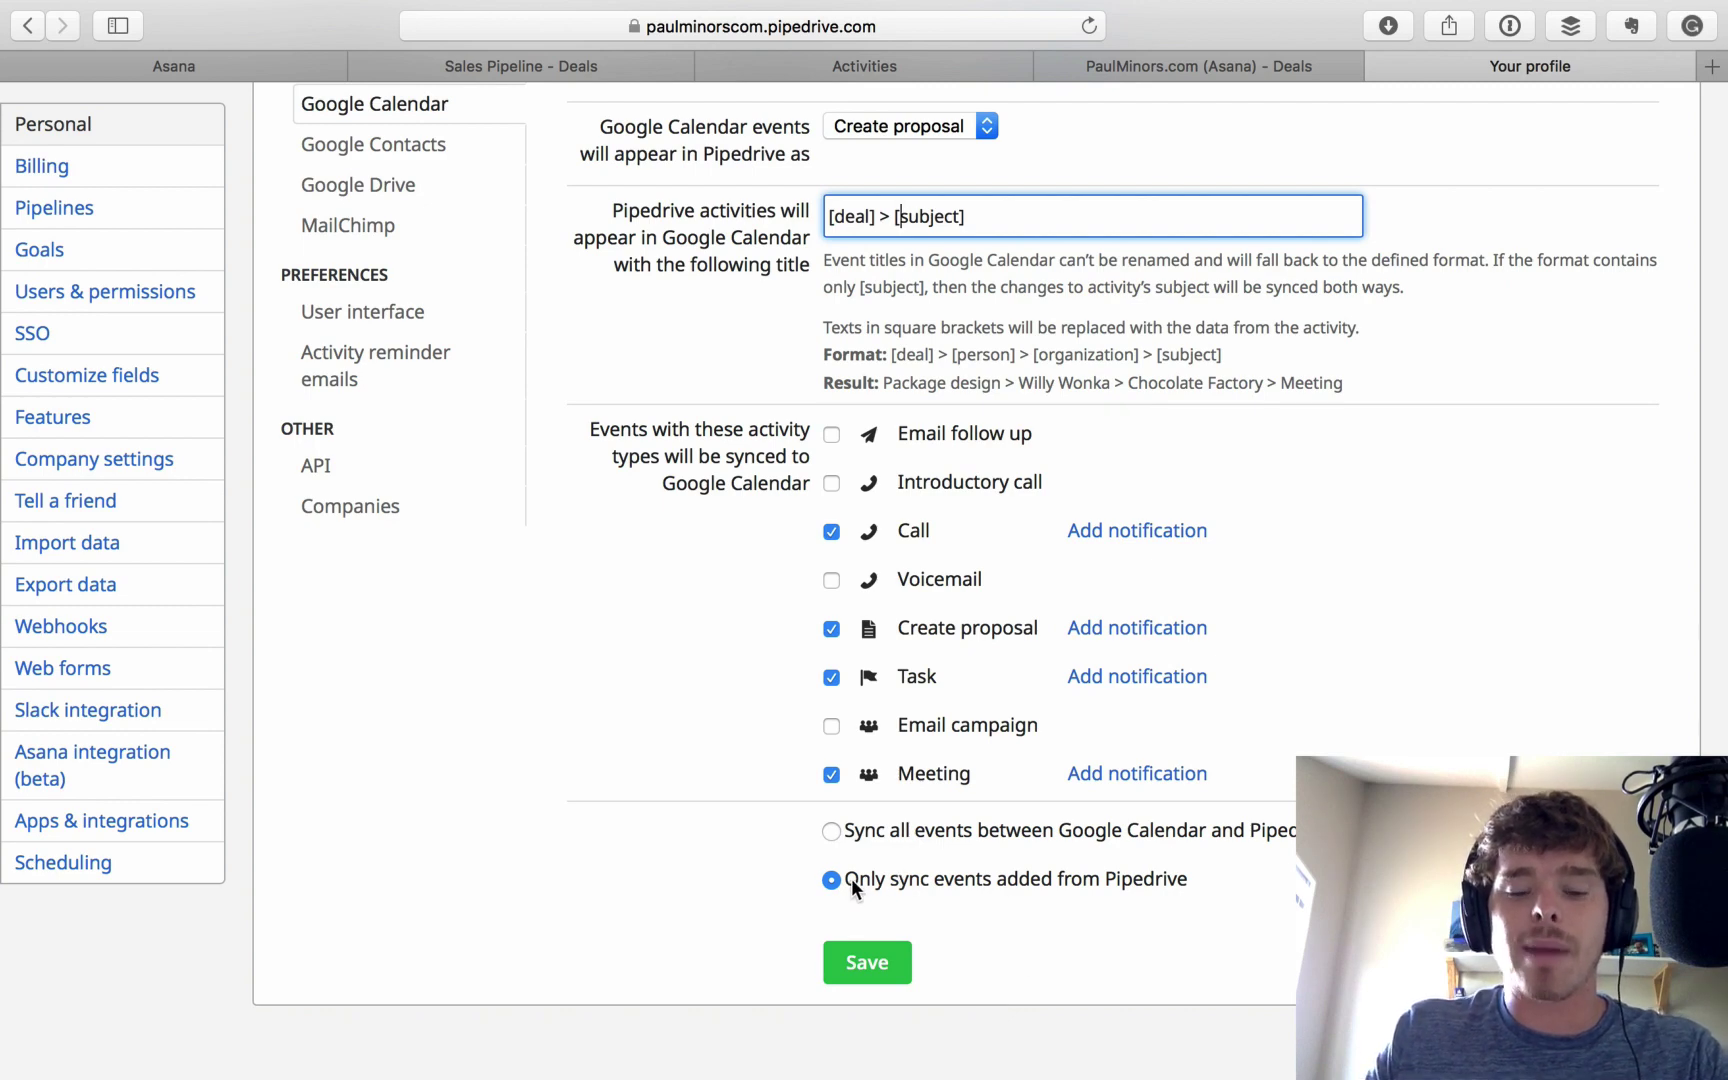
Step: Compare the 'Only sync events added from Pipedrive' and two-way sync-all options
left_click_drag(831, 880, 1184, 879)
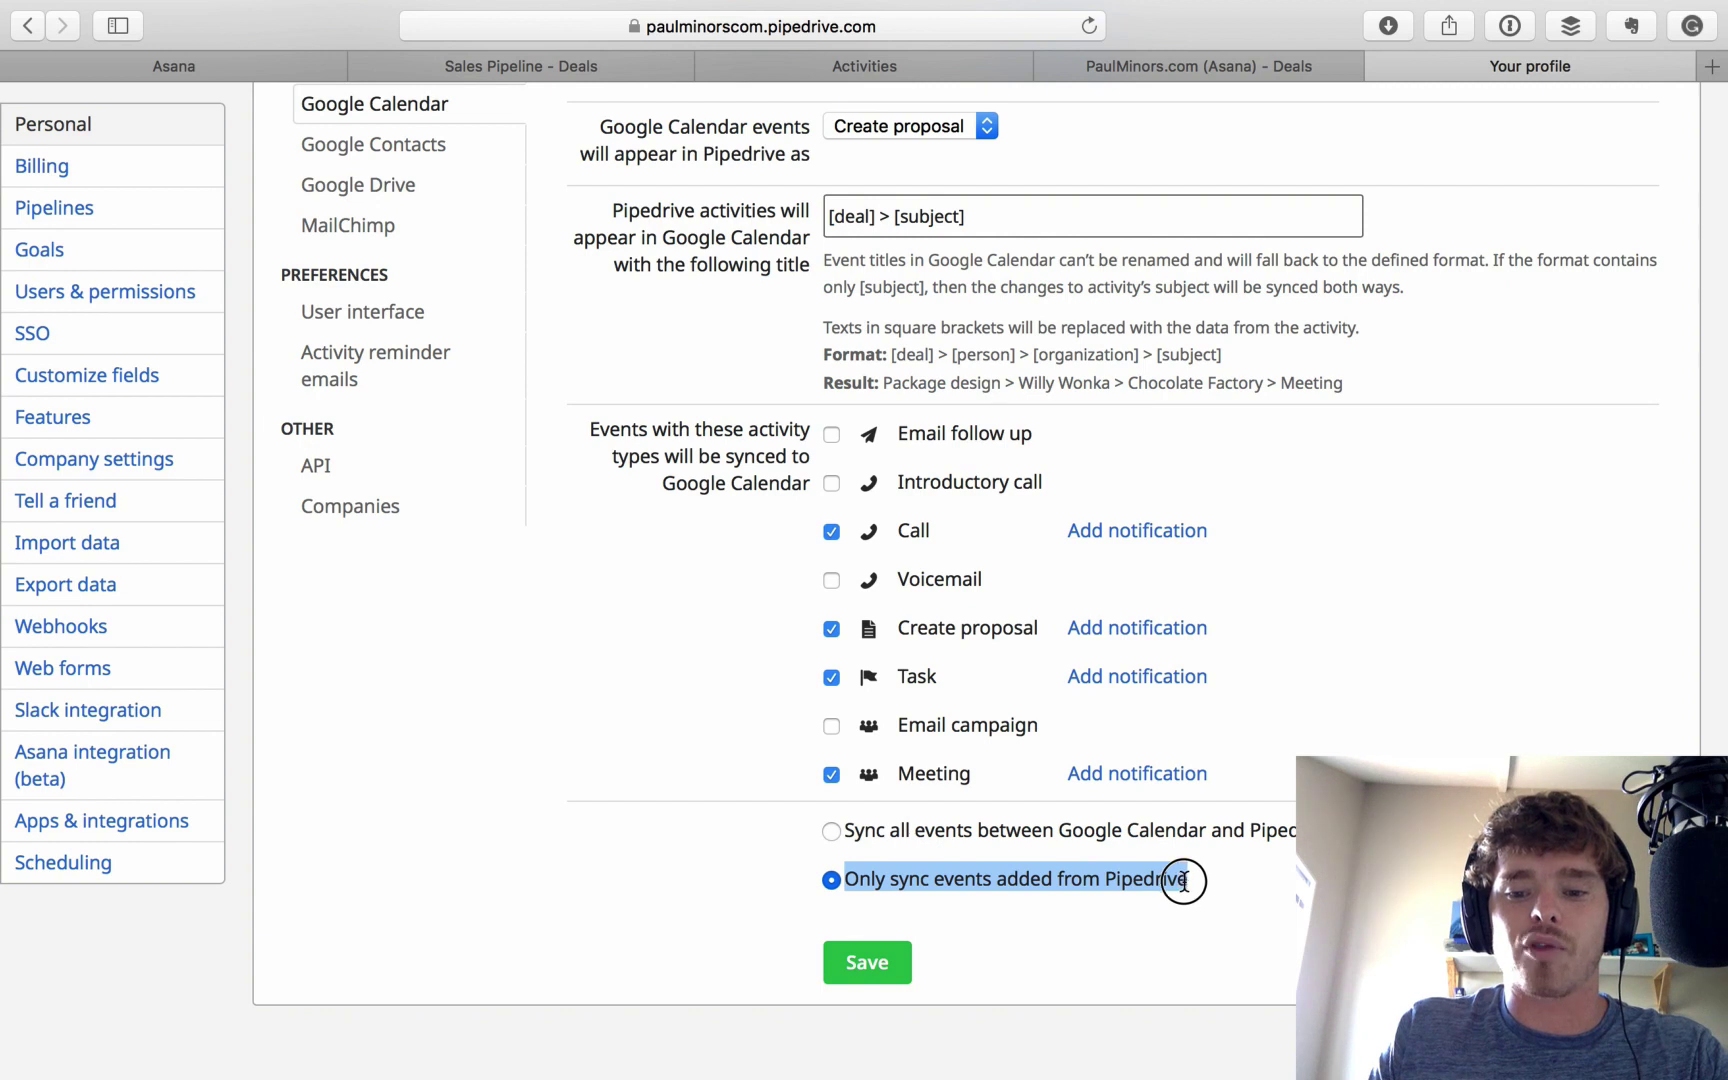
left_click(893, 857)
left_click_drag(849, 837, 1300, 845)
left_click(1310, 870)
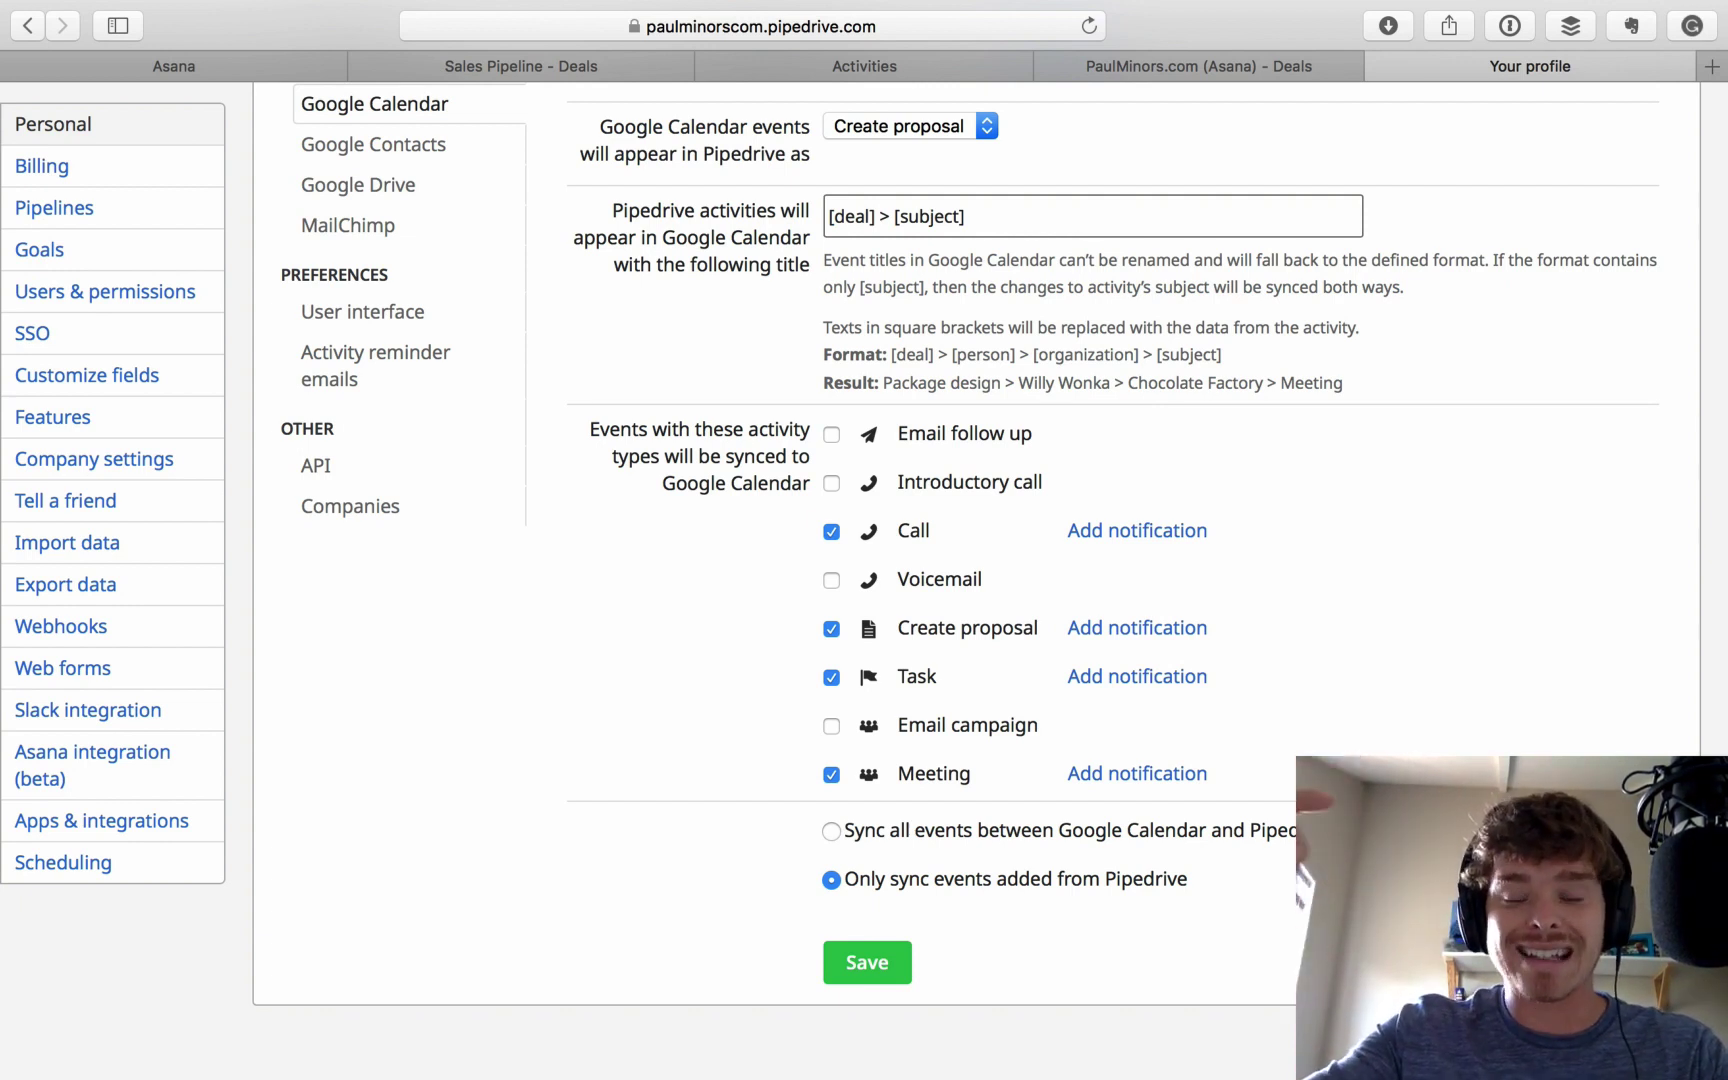
Step: Keep 'Only sync events added from Pipedrive' selected and bring up the Evernote notes checklist
scroll(1164, 786, "up", 3)
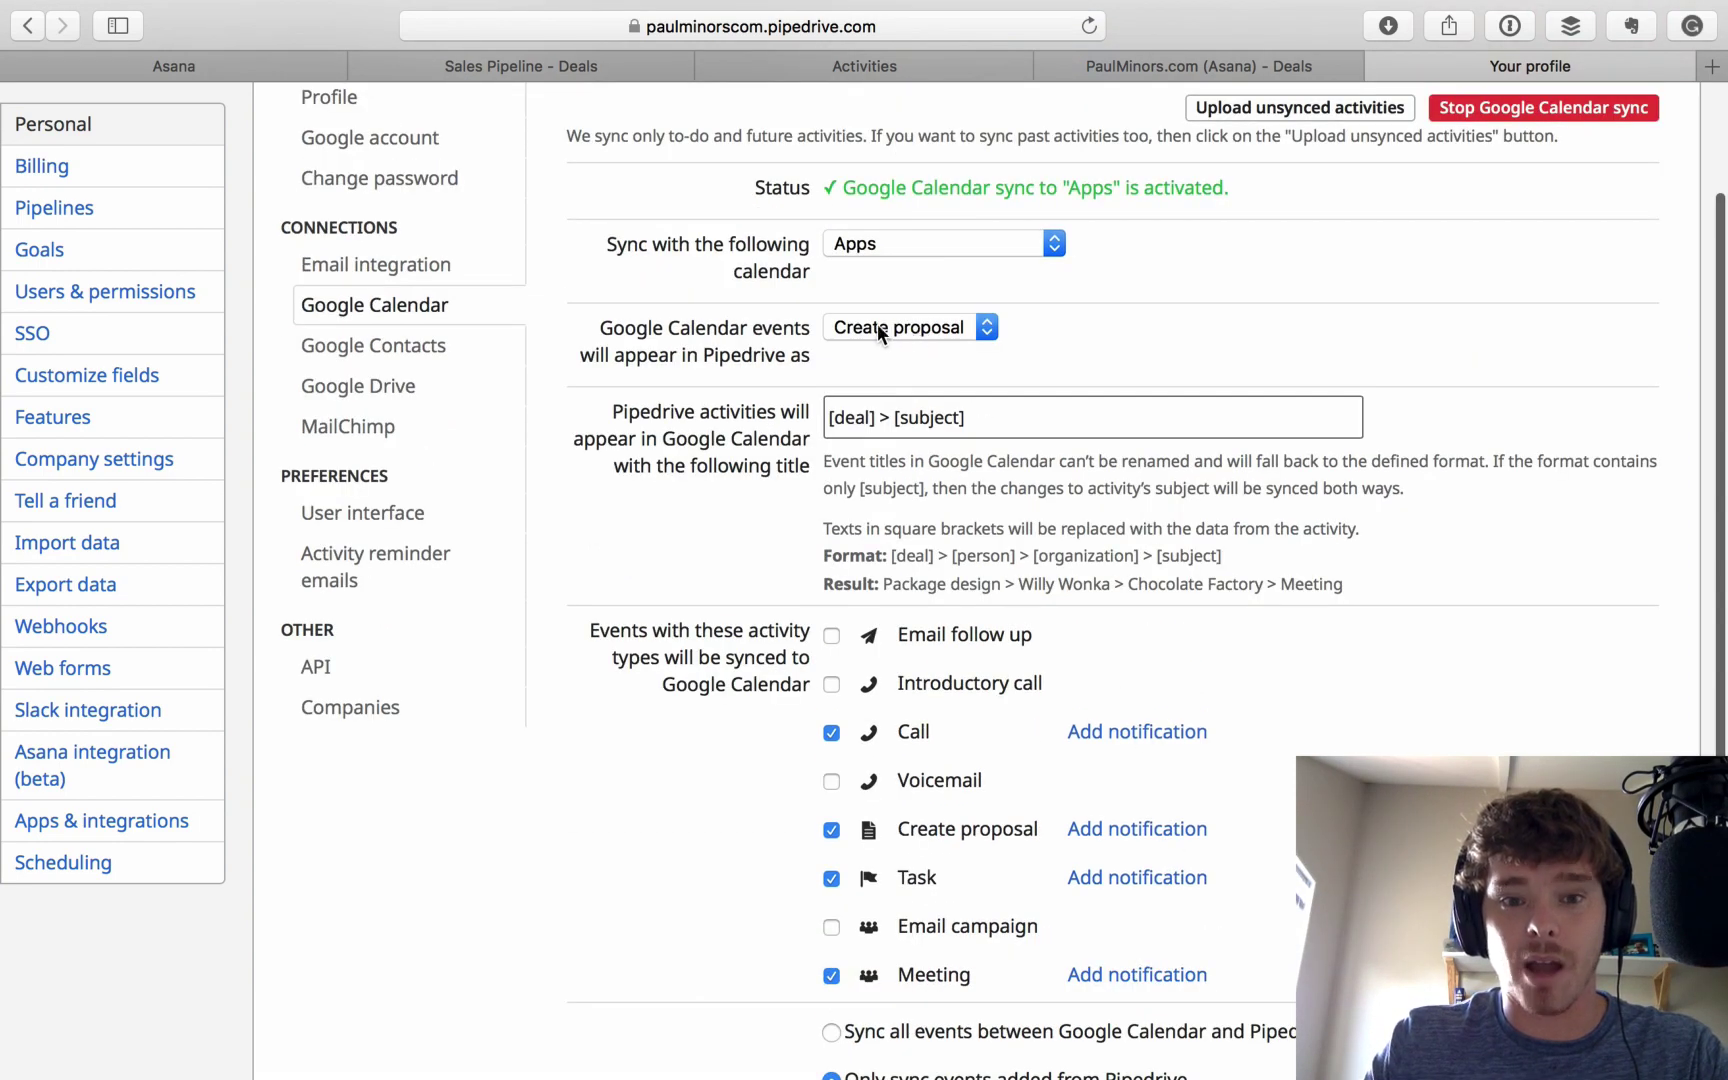
scroll(1035, 655, "down", 3)
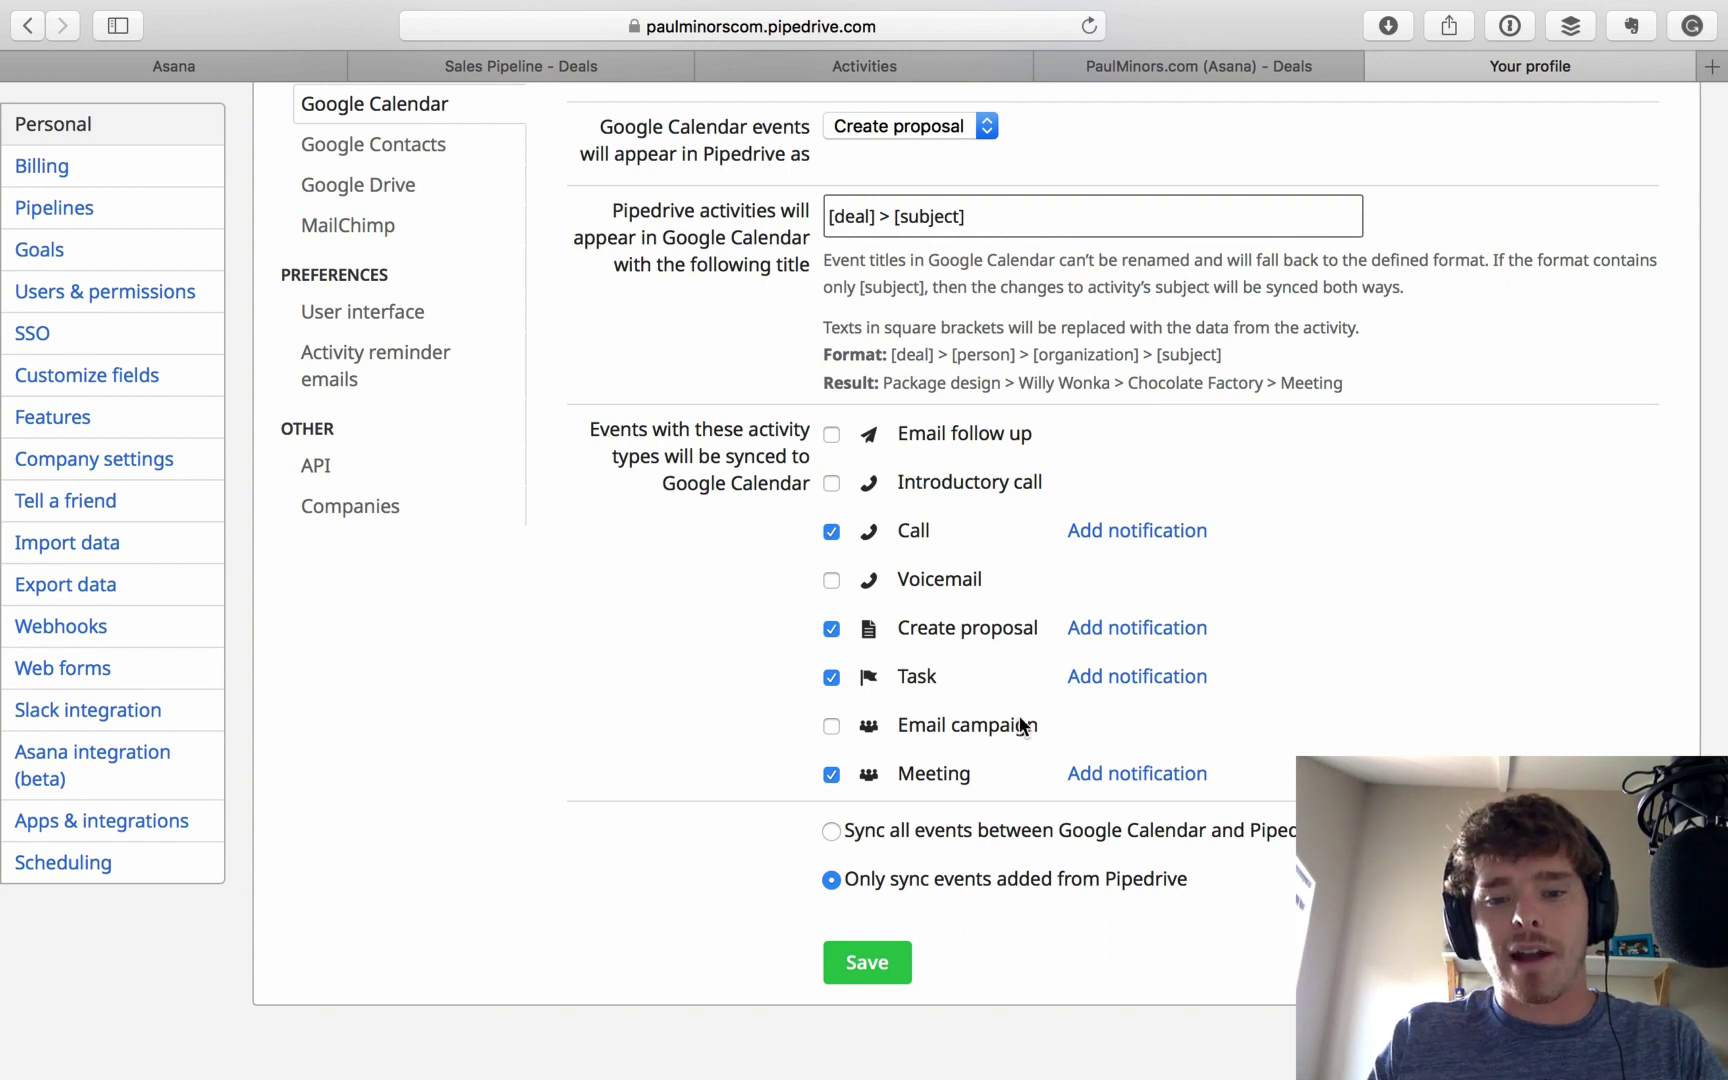
left_click_drag(843, 880, 1184, 888)
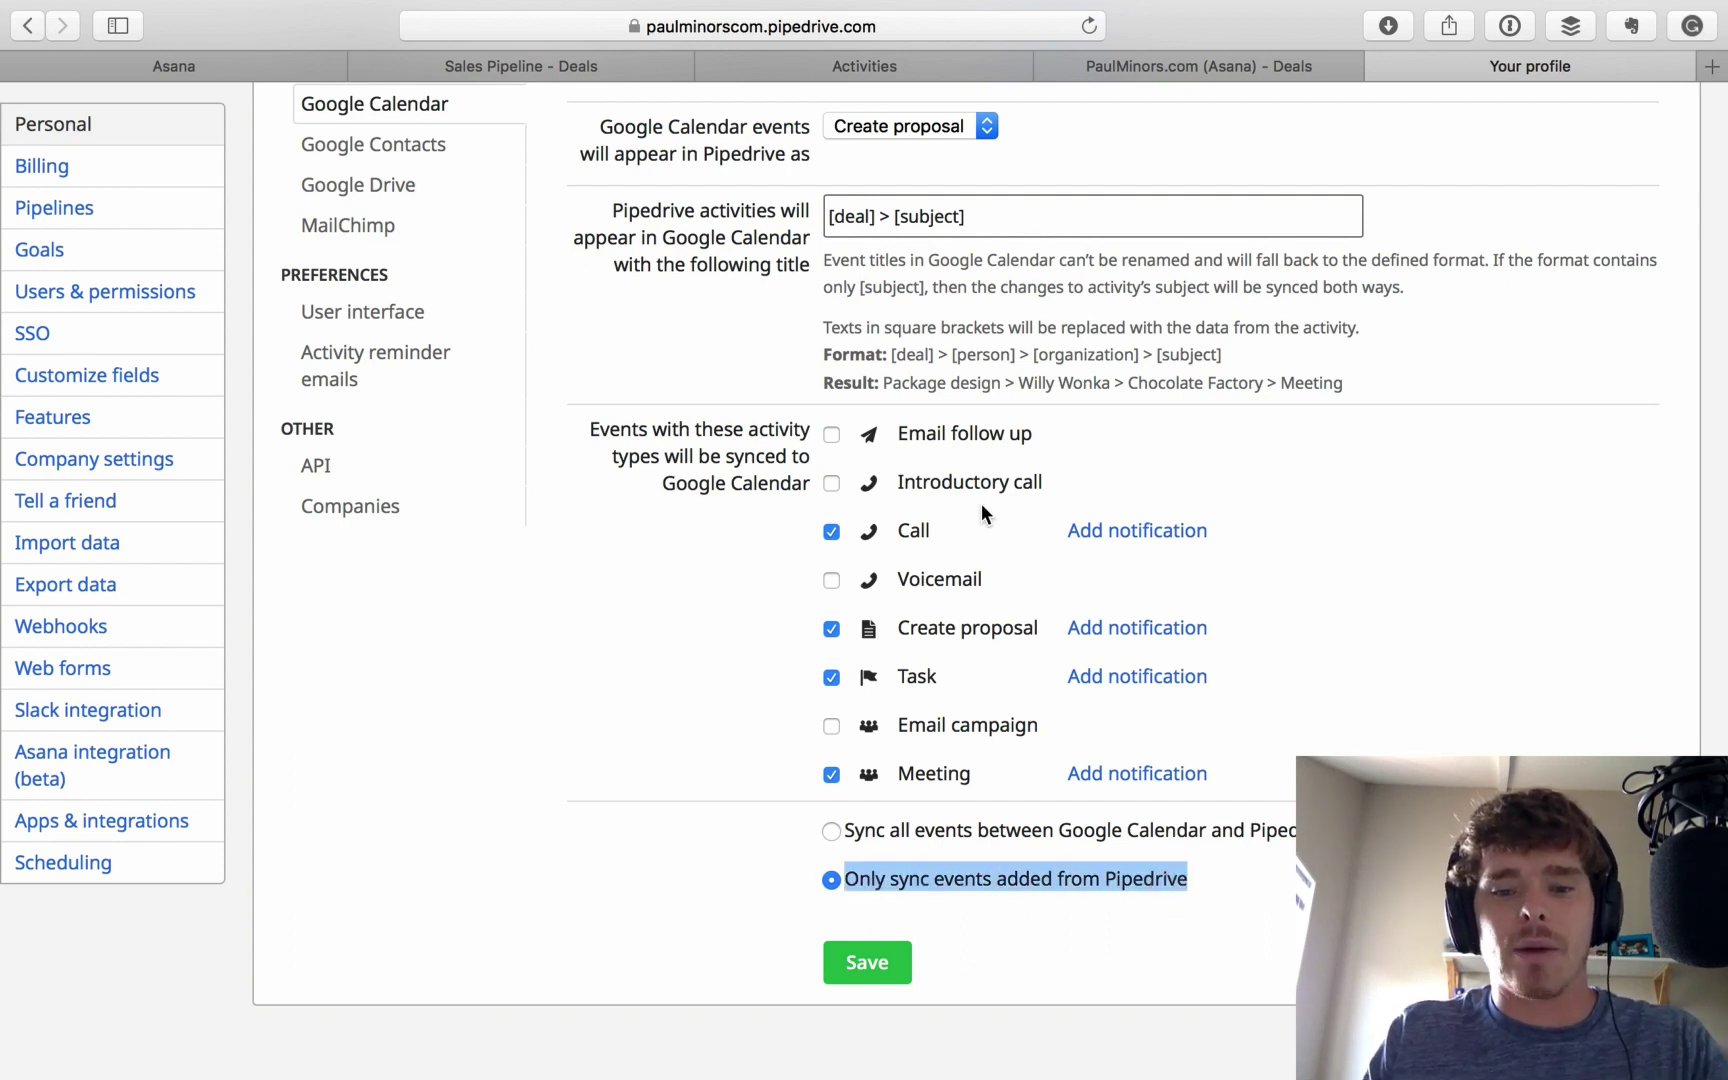
key("super+shift+e")
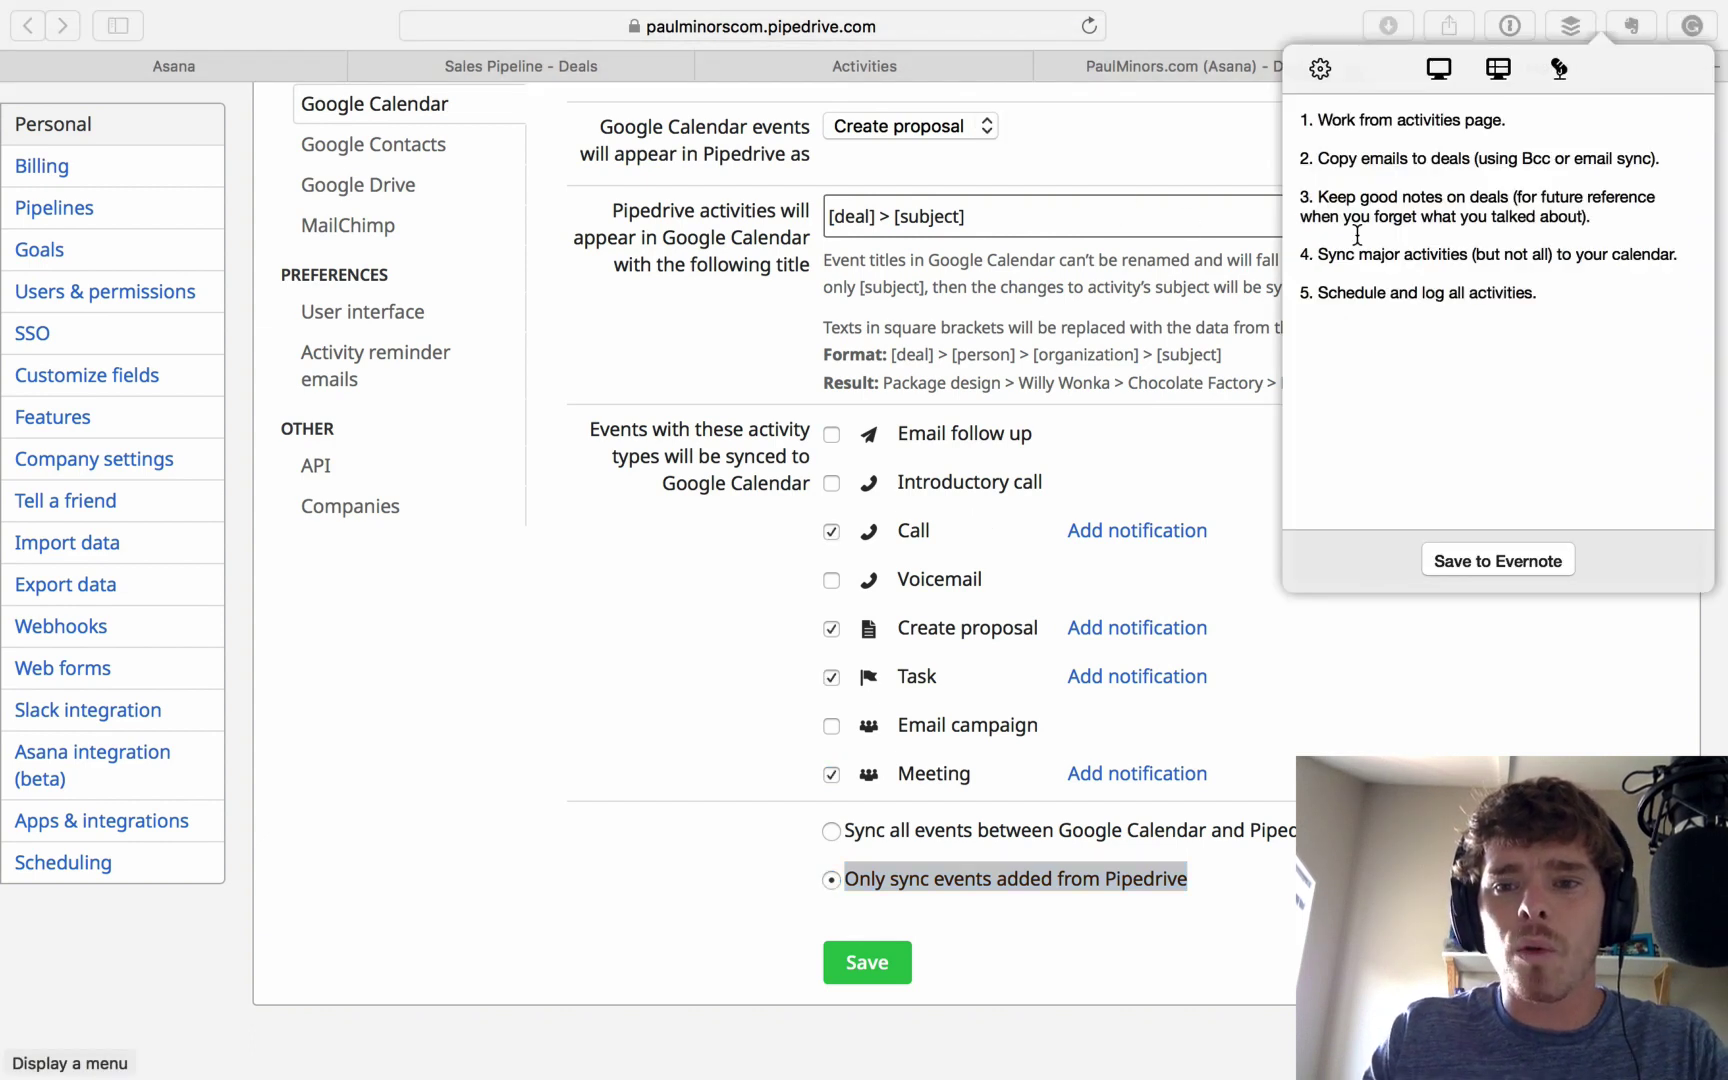
Step: Dismiss the Evernote checklist and clear the highlighted sync option text
left_click(713, 367)
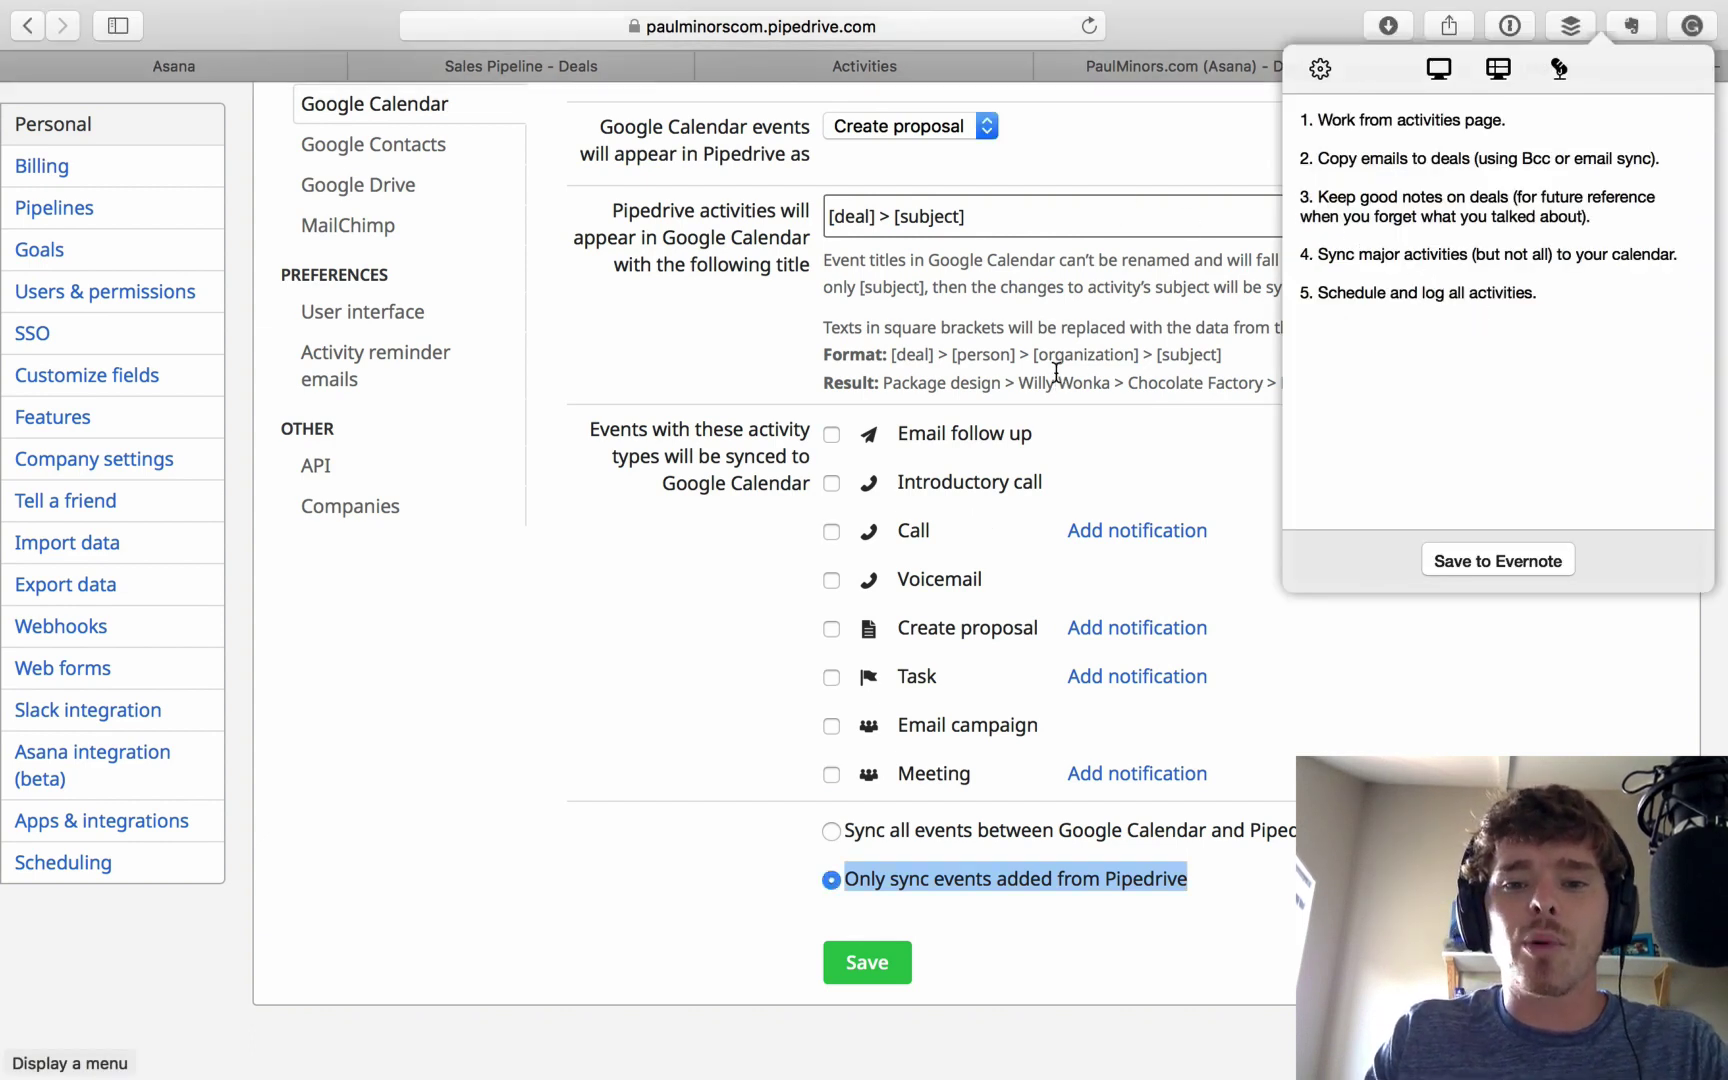
left_click(713, 367)
left_click(1510, 530)
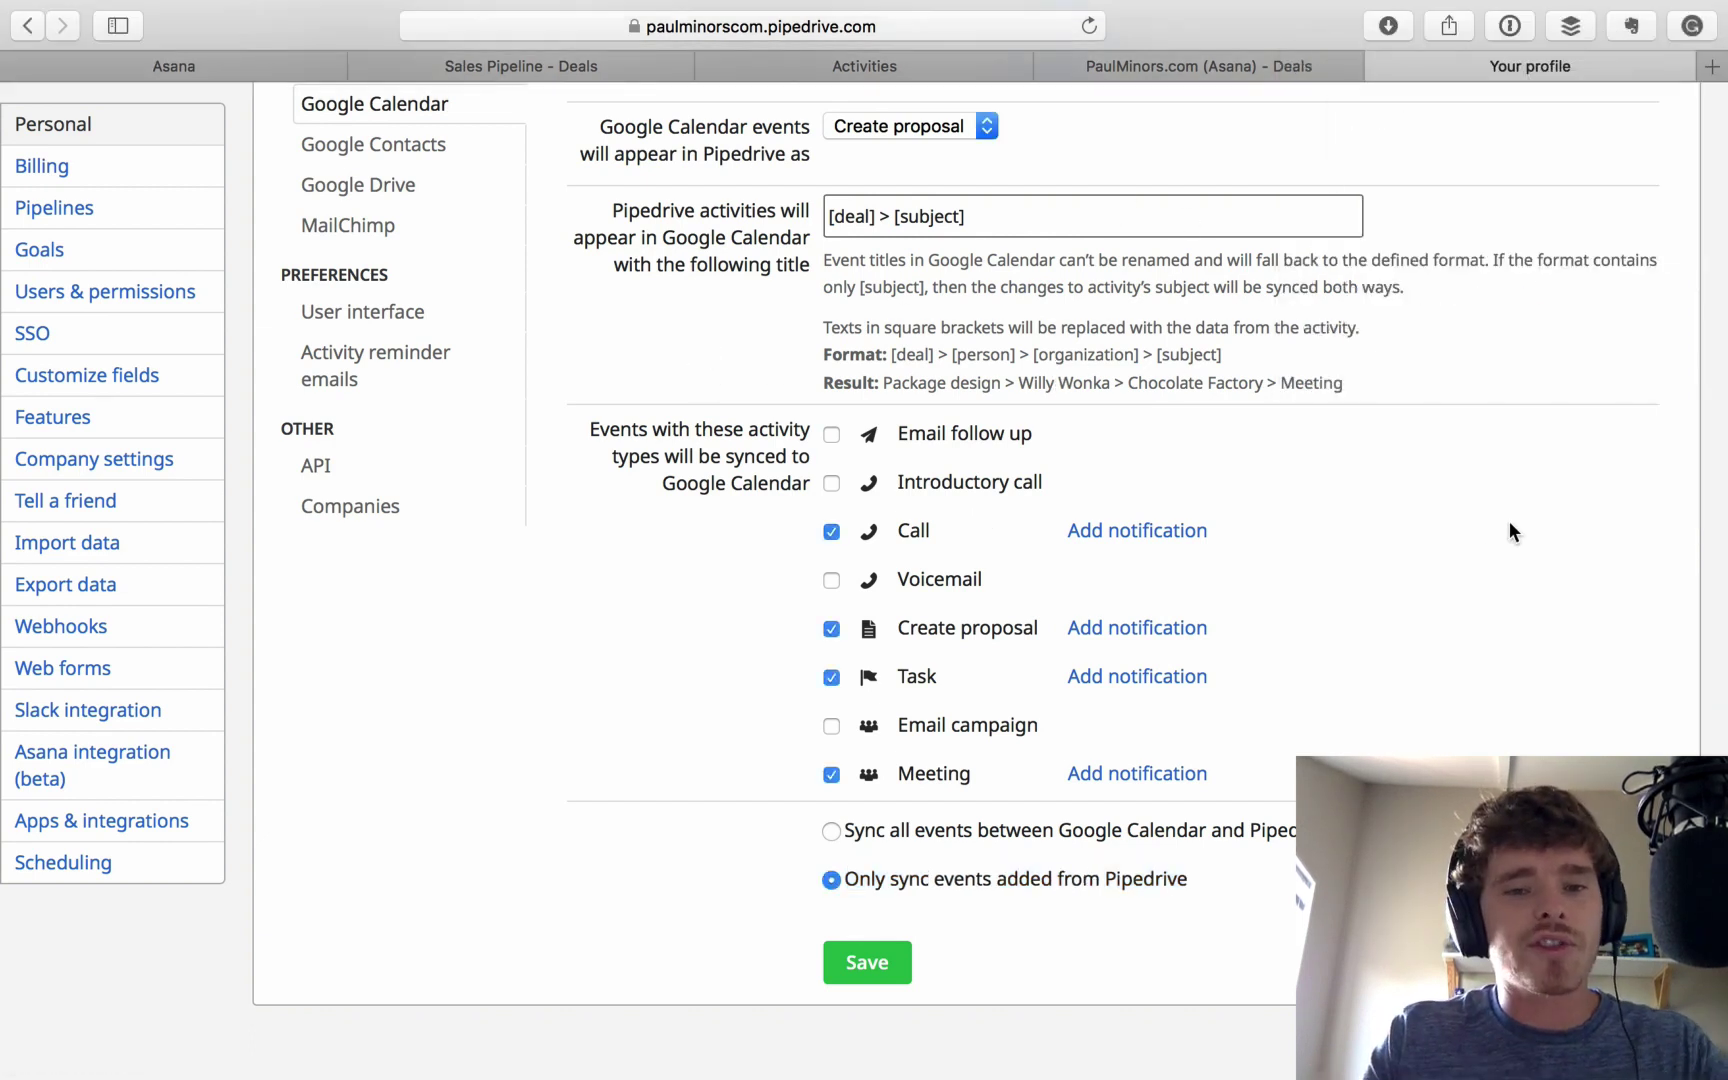